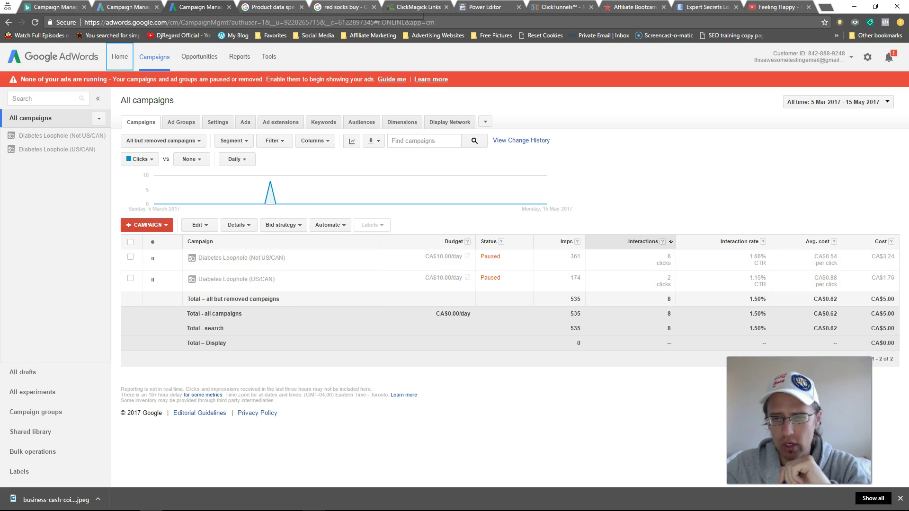
- Switch to the Google results for "red socks buy" and examine the text ads and sponsored shopping listings
{"action": "left_click", "coordinate": [341, 7]}
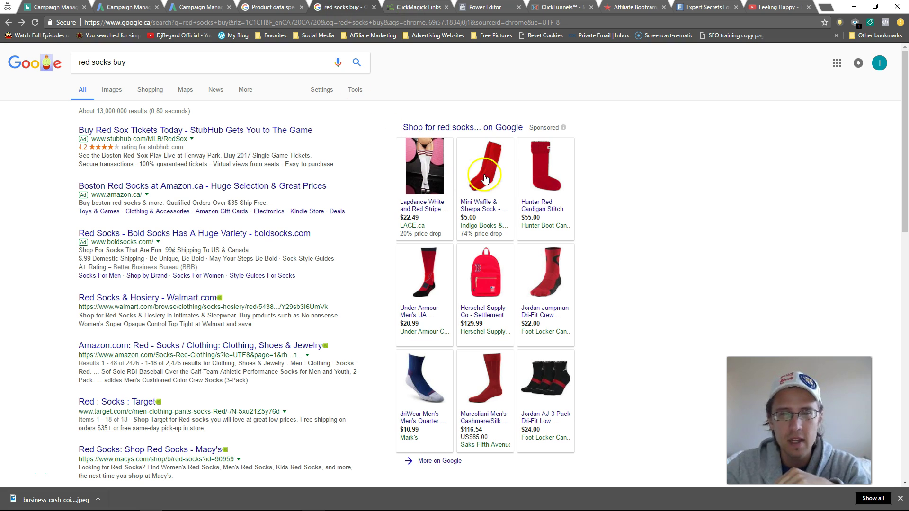
{"action": "left_click", "coordinate": [138, 62]}
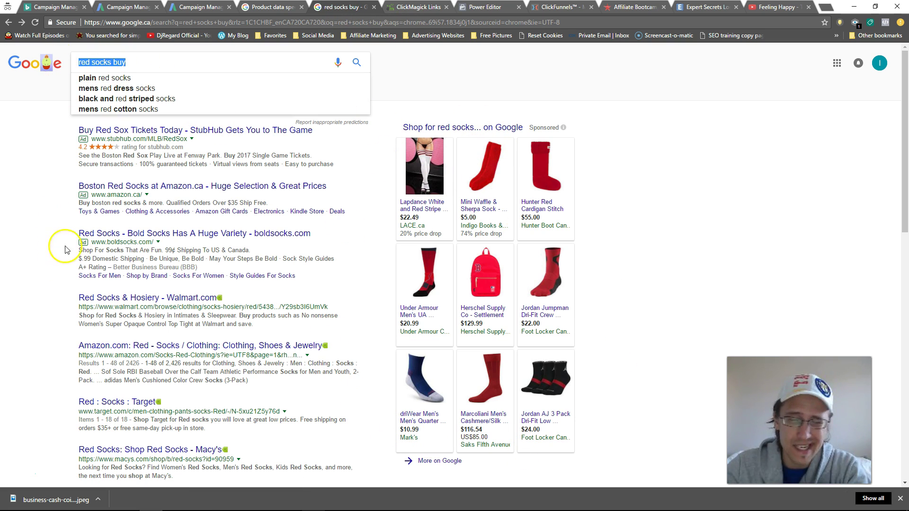
{"action": "key", "text": "End"}
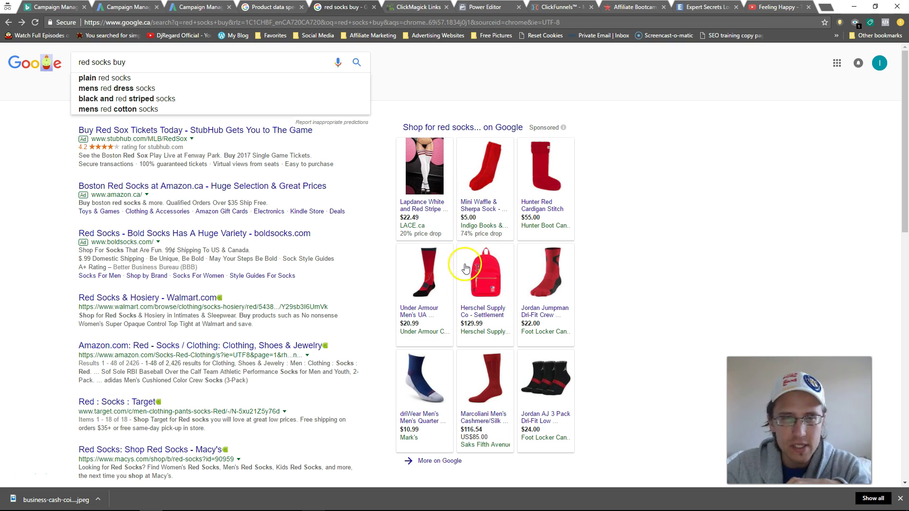
{"action": "scroll", "coordinate": [254, 213], "scroll_direction": "down", "scroll_amount": 3}
{"action": "scroll", "coordinate": [142, 208], "scroll_direction": "up", "scroll_amount": 3}
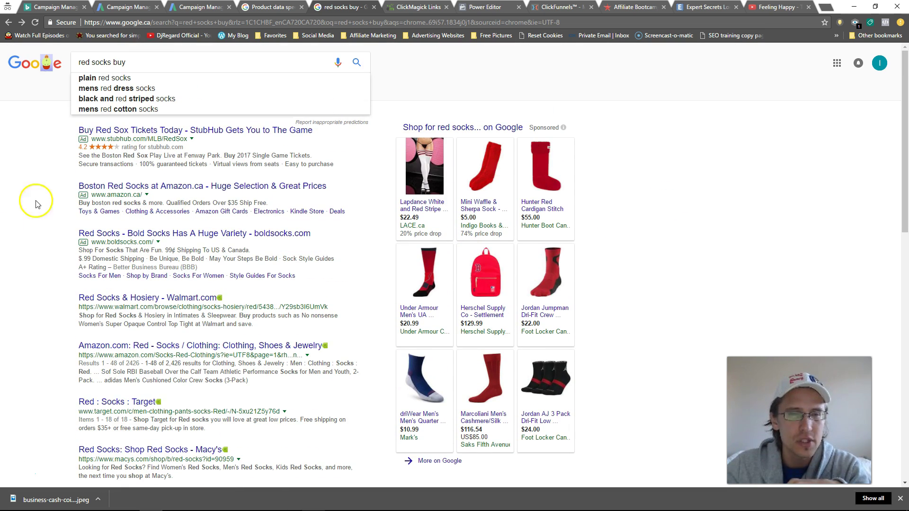
{"action": "left_click_drag", "start_coordinate": [92, 138], "coordinate": [184, 139]}
{"action": "left_click", "coordinate": [83, 139]}
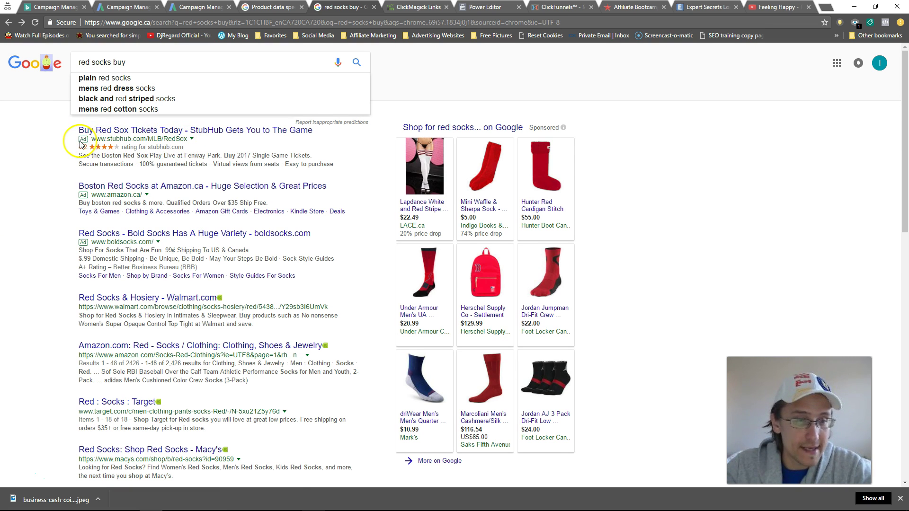
{"action": "scroll", "coordinate": [75, 156], "scroll_direction": "down", "scroll_amount": 1}
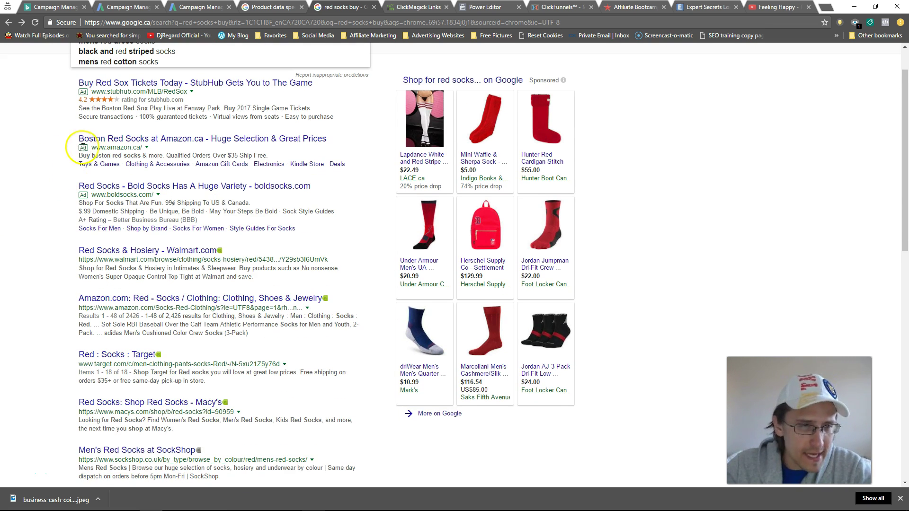
{"action": "scroll", "coordinate": [47, 227], "scroll_direction": "down", "scroll_amount": 7}
{"action": "scroll", "coordinate": [33, 260], "scroll_direction": "down", "scroll_amount": 5}
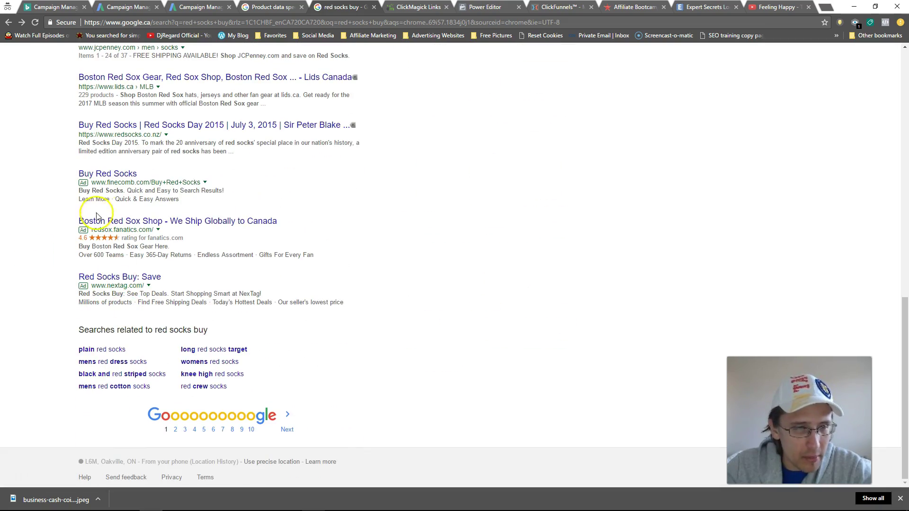
{"action": "scroll", "coordinate": [41, 283], "scroll_direction": "up", "scroll_amount": 8}
{"action": "scroll", "coordinate": [41, 193], "scroll_direction": "up", "scroll_amount": 5}
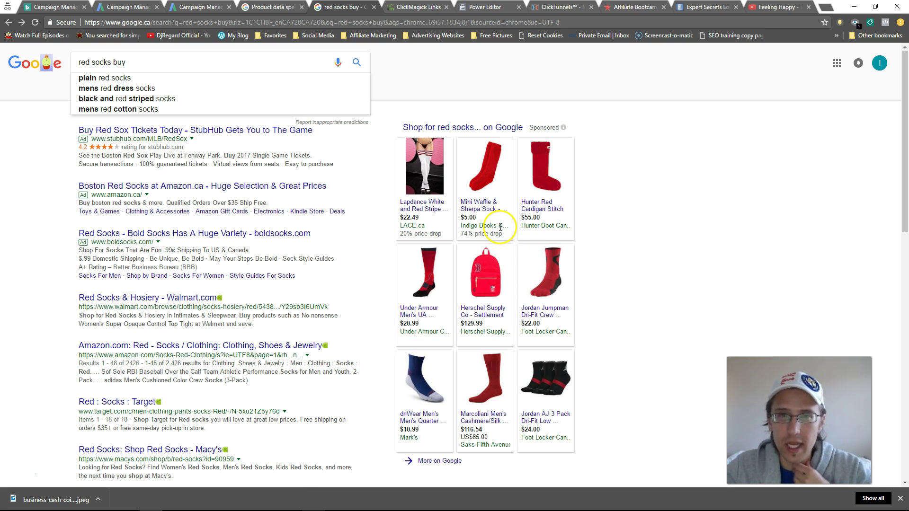
- View the product page behind the Mini Waffle & Sherpa Sock shopping ad in a separate tab, and close it
{"action": "mouse_move", "coordinate": [476, 235]}
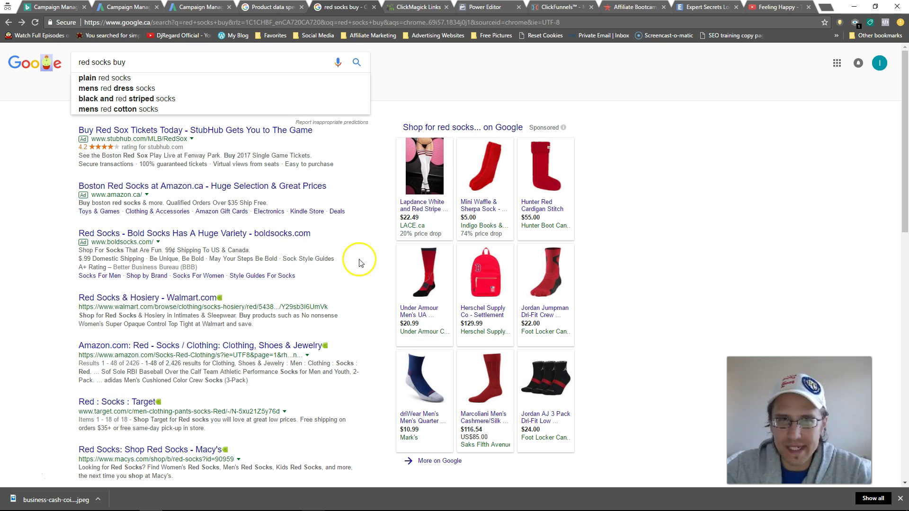
{"action": "mouse_move", "coordinate": [485, 210]}
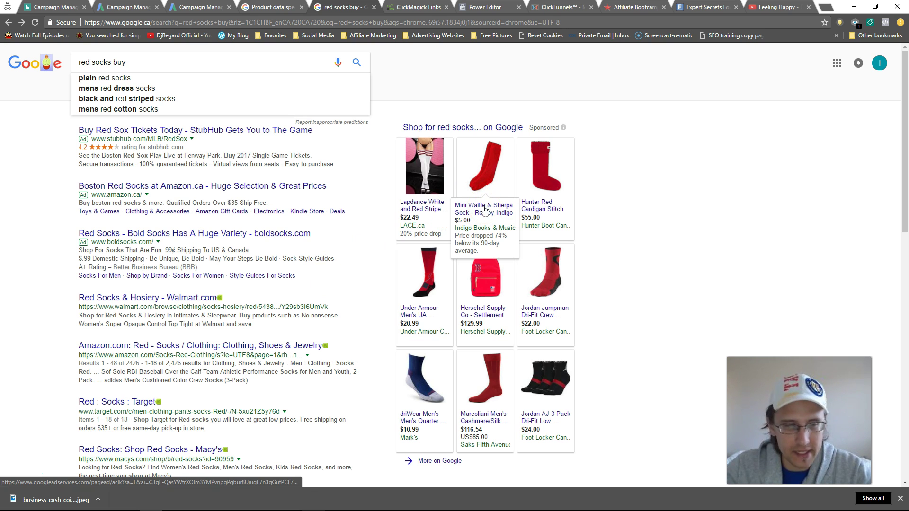
{"action": "right_click", "coordinate": [485, 209]}
{"action": "left_click", "coordinate": [509, 213]}
{"action": "left_click", "coordinate": [380, 9]}
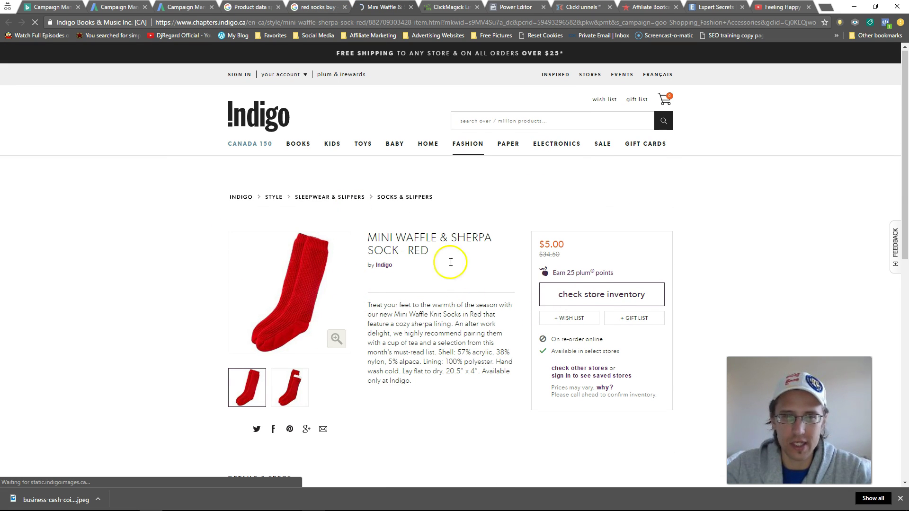
{"action": "left_click", "coordinate": [411, 7]}
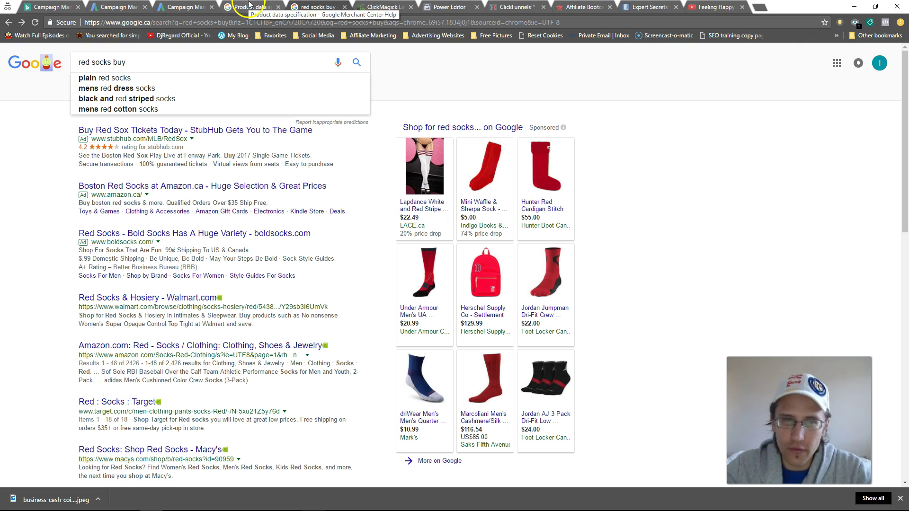
- Return to the AdWords campaigns page and open Google Merchant Center from there
{"action": "left_click", "coordinate": [185, 6]}
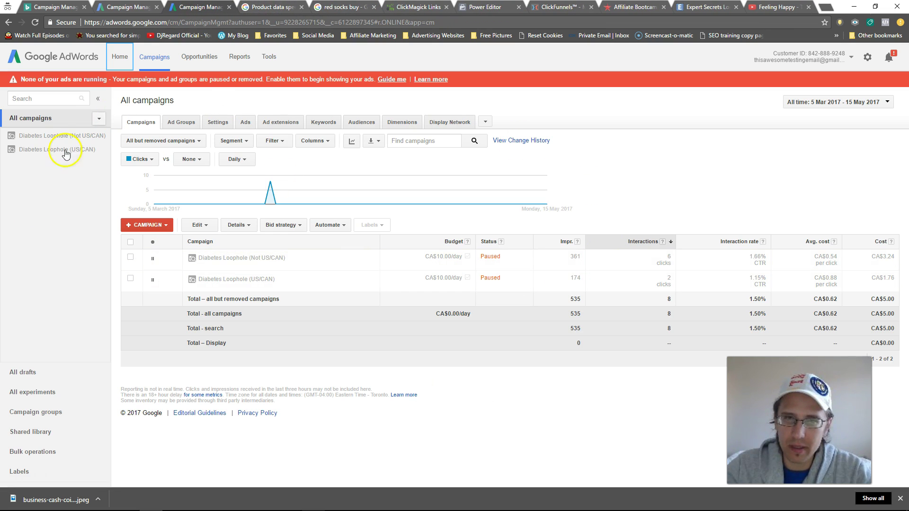
{"action": "left_click", "coordinate": [269, 57]}
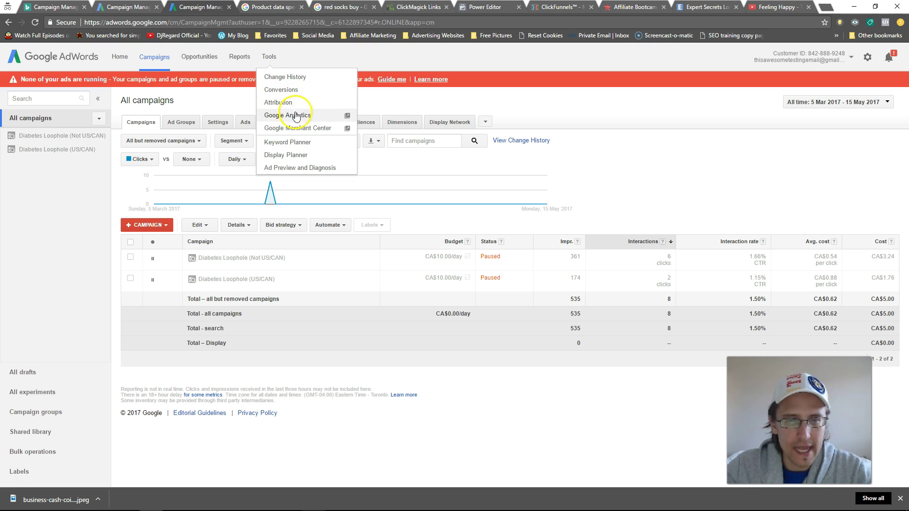
{"action": "left_click", "coordinate": [281, 129]}
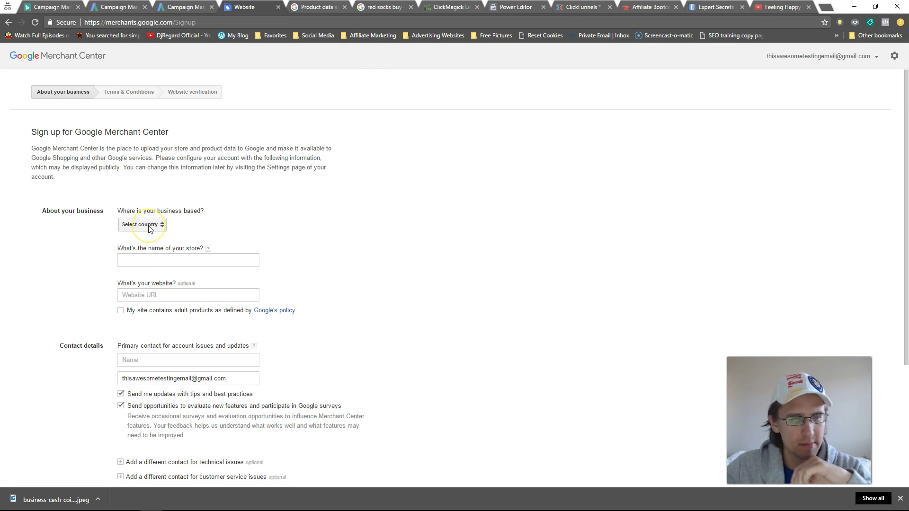
- Set the country where the business is based to Canada
{"action": "left_click", "coordinate": [149, 228]}
{"action": "scroll", "coordinate": [193, 247], "scroll_direction": "down", "scroll_amount": 2}
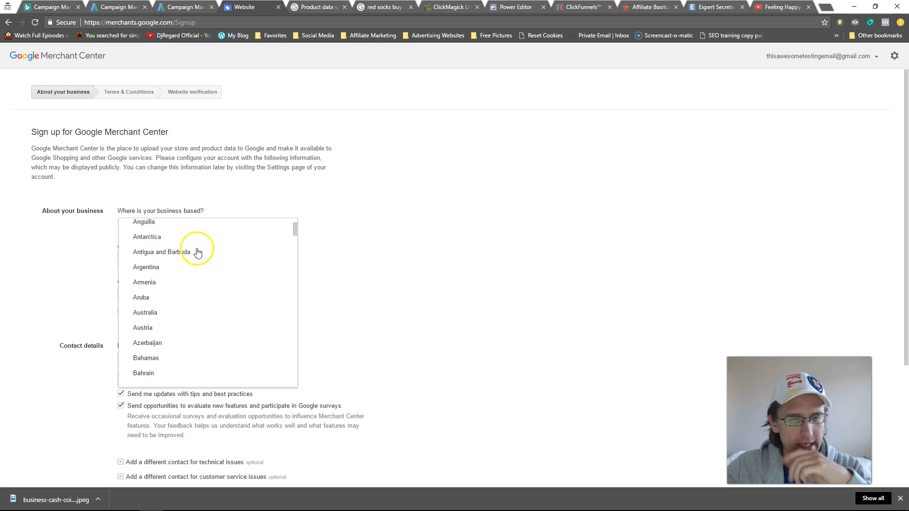
{"action": "scroll", "coordinate": [198, 253], "scroll_direction": "down", "scroll_amount": 5}
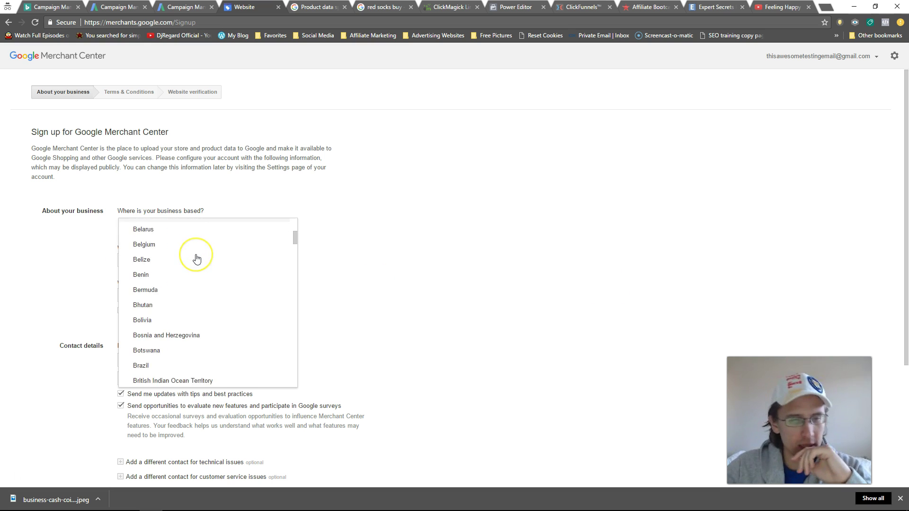
{"action": "scroll", "coordinate": [194, 254], "scroll_direction": "down", "scroll_amount": 3}
{"action": "left_click", "coordinate": [149, 313]}
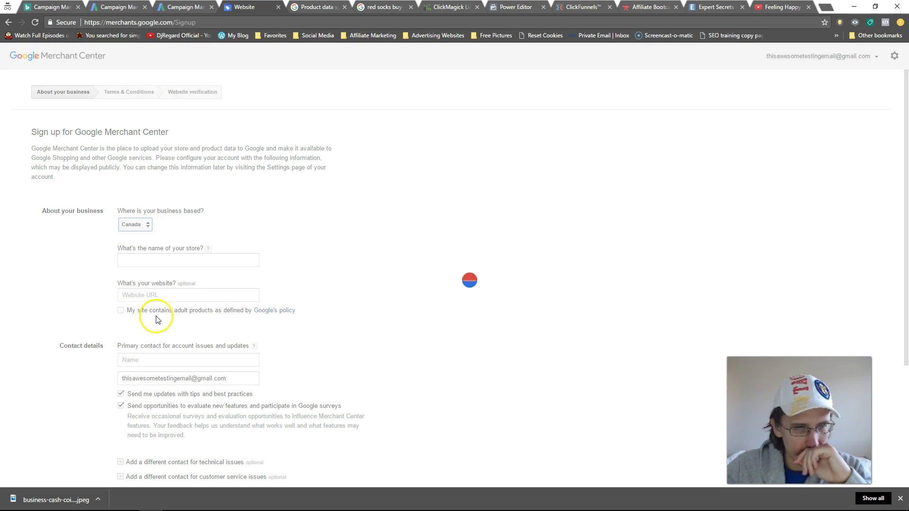
- Enter "Affiliate marketing essentials" as the store name and amarketingessentials.com as the website
{"action": "left_click", "coordinate": [204, 259]}
{"action": "mouse_move", "coordinate": [210, 251]}
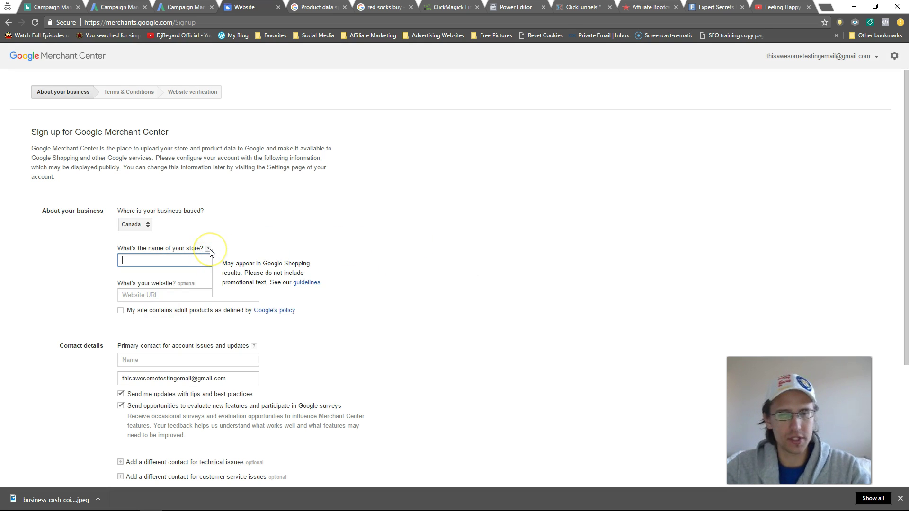
{"action": "left_click", "coordinate": [163, 258]}
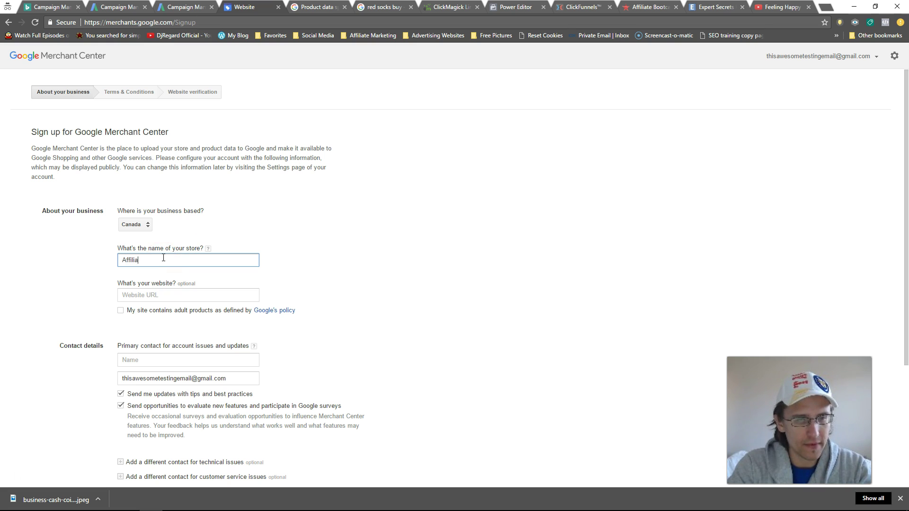
{"action": "type", "text": "Affiliate marketing essentials"}
{"action": "key", "text": "Tab"}
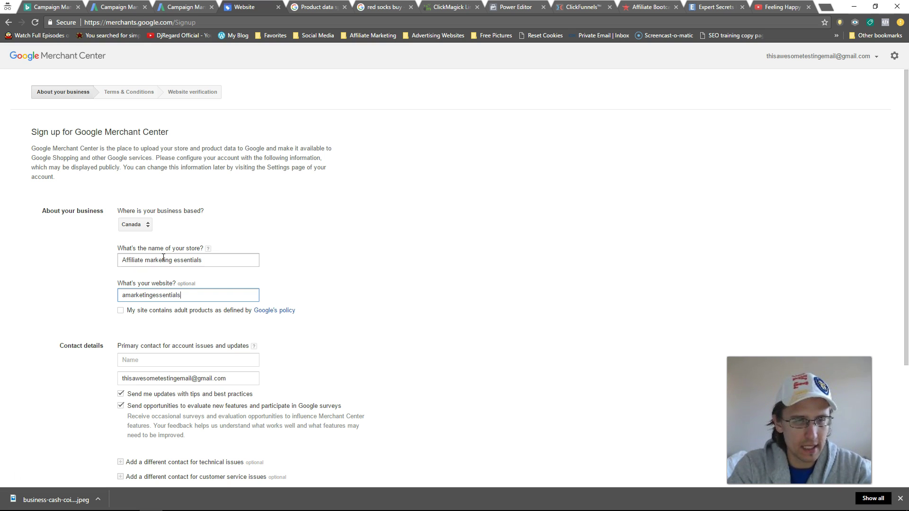
{"action": "scroll", "coordinate": [408, 239], "scroll_direction": "down", "scroll_amount": 2}
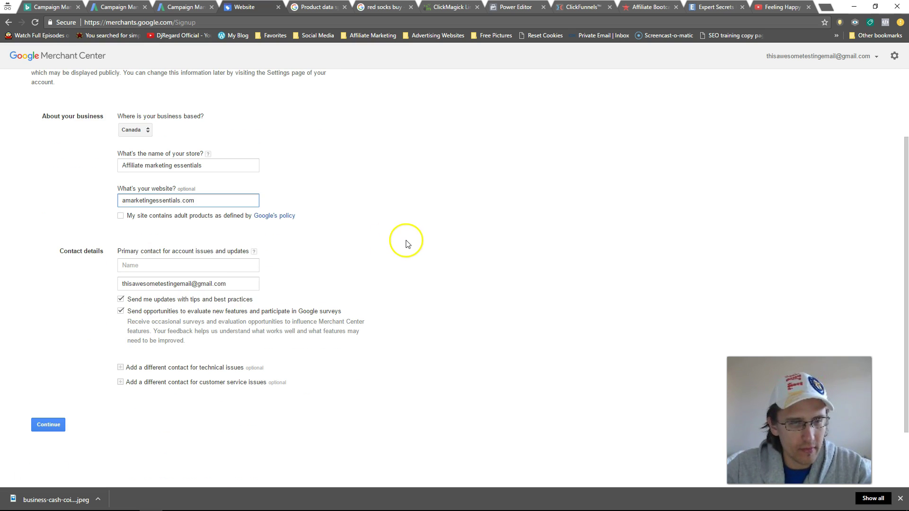
- Enter the primary contact's name and opt out of the tips updates and the feature evaluation and survey messages
{"action": "left_click", "coordinate": [190, 262]}
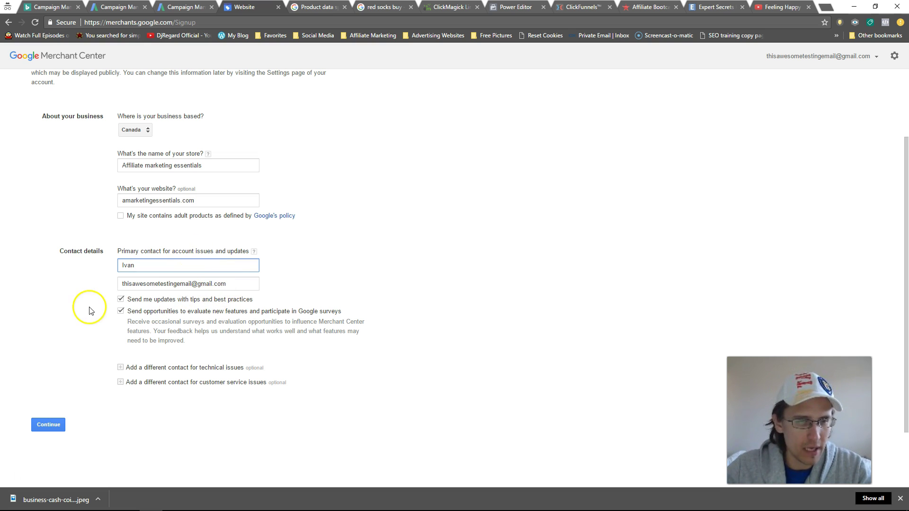
{"action": "left_click", "coordinate": [121, 300]}
{"action": "left_click", "coordinate": [121, 311]}
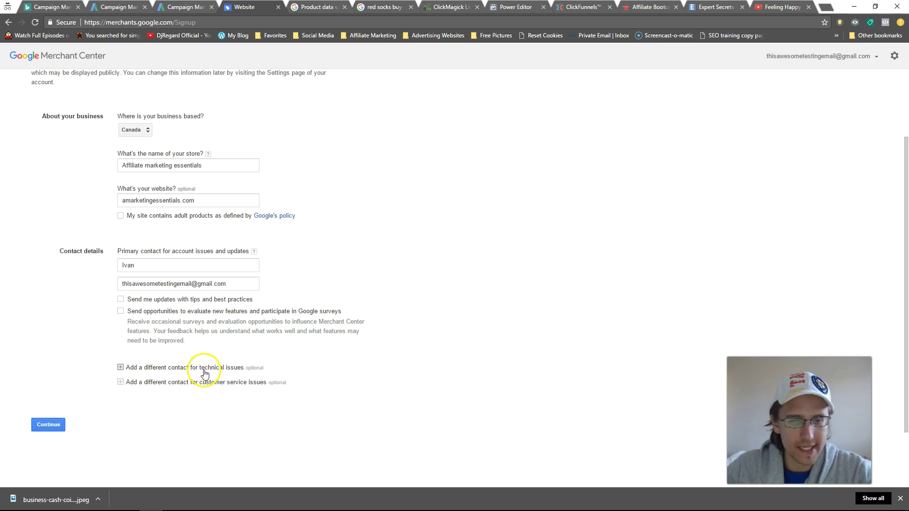
{"action": "scroll", "coordinate": [372, 386], "scroll_direction": "up", "scroll_amount": 2}
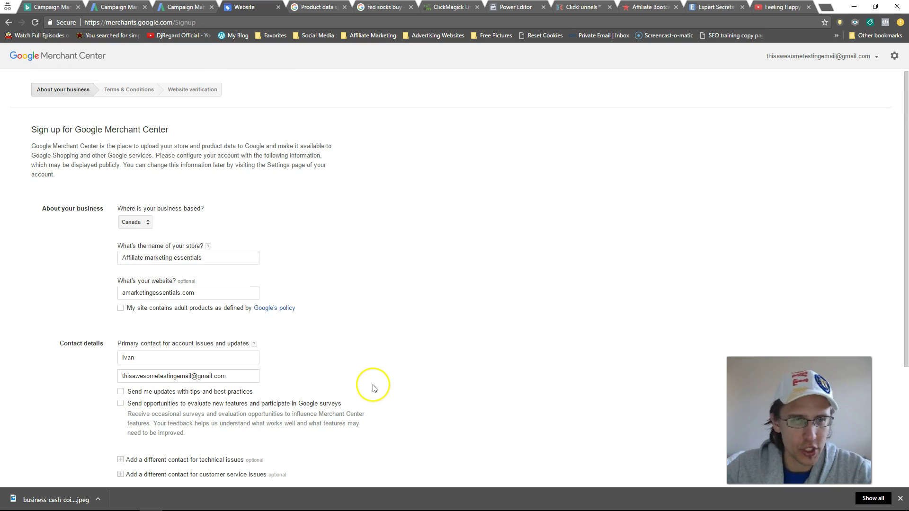
{"action": "scroll", "coordinate": [319, 274], "scroll_direction": "down", "scroll_amount": 3}
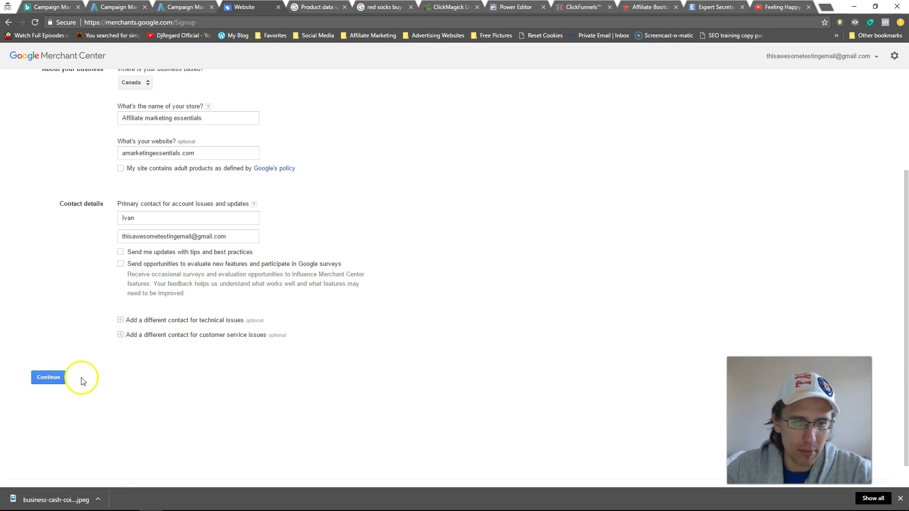
{"action": "left_click", "coordinate": [53, 377]}
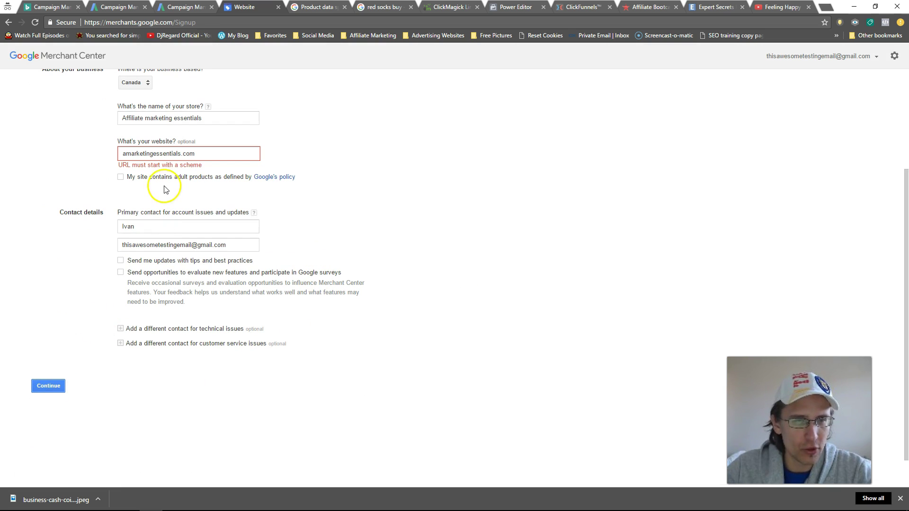
{"action": "left_click", "coordinate": [123, 155]}
{"action": "type", "text": "http"}
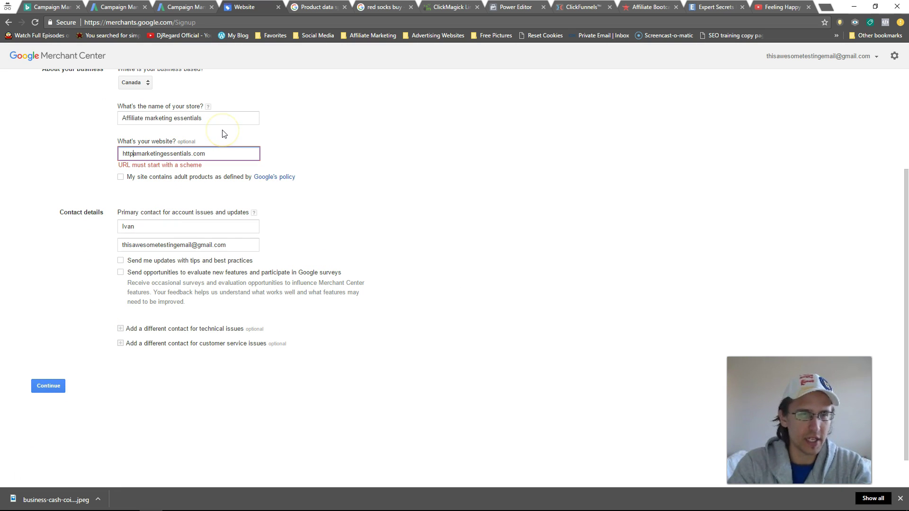
{"action": "type", "text": "://www."}
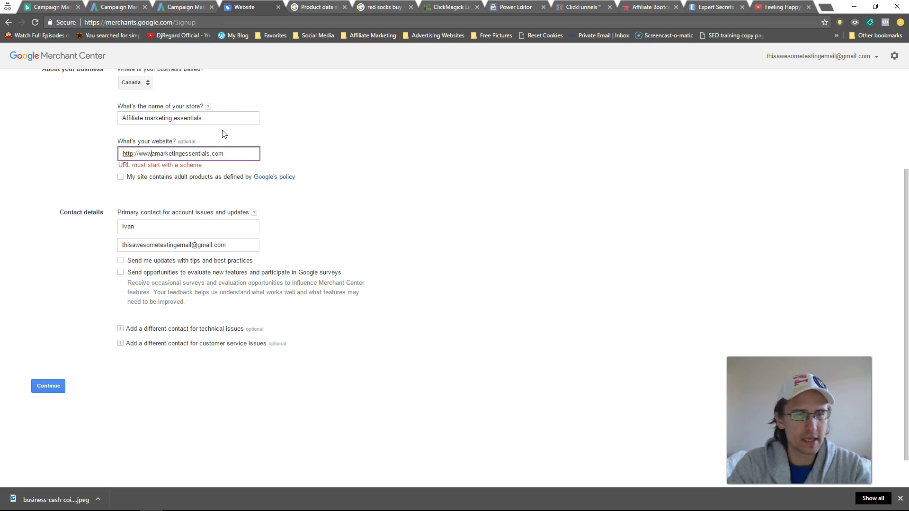
{"action": "left_click", "coordinate": [51, 386]}
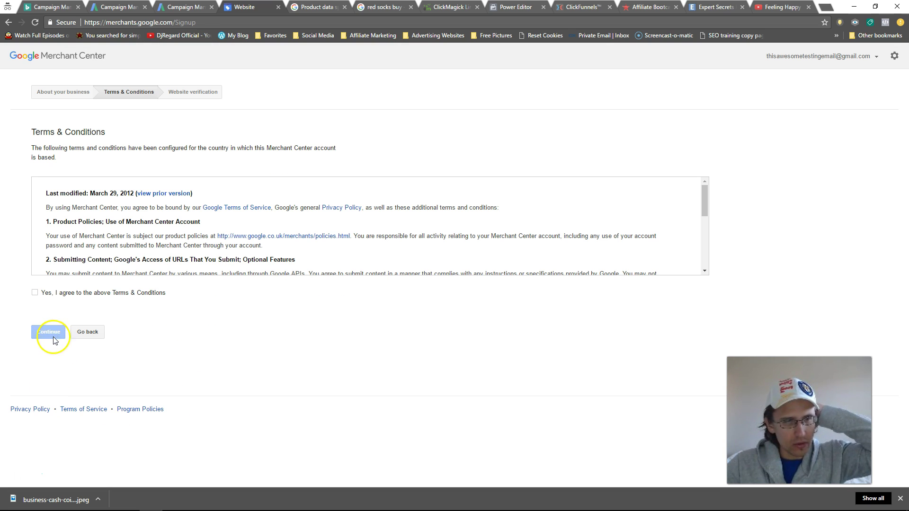
- Review and accept the Merchant Center Terms & Conditions, and continue to website verification
{"action": "left_click", "coordinate": [57, 292]}
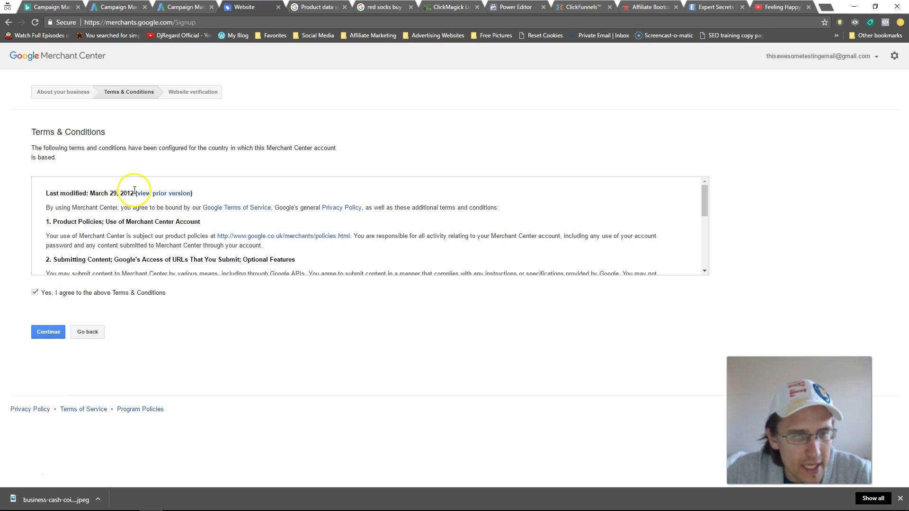
{"action": "left_click_drag", "start_coordinate": [165, 208], "coordinate": [162, 239]}
{"action": "scroll", "coordinate": [151, 242], "scroll_direction": "down", "scroll_amount": 5}
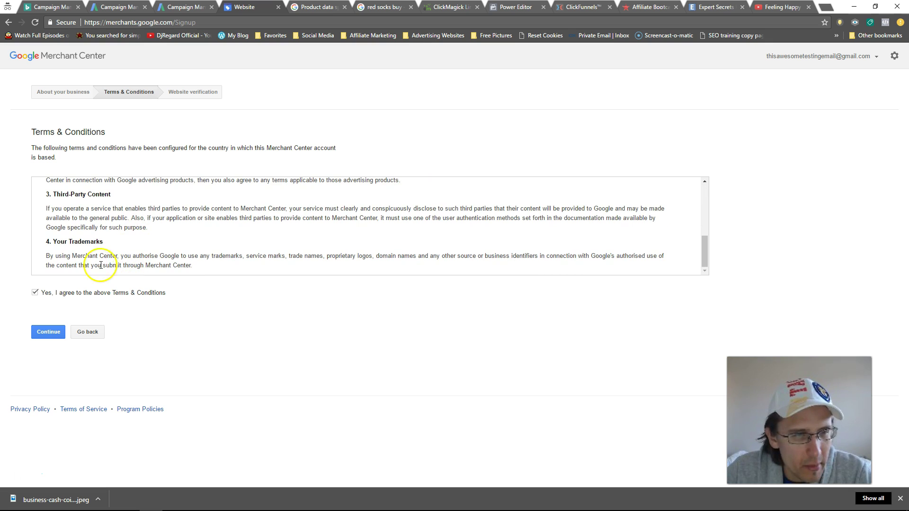
{"action": "double_click", "coordinate": [138, 258]}
{"action": "right_click", "coordinate": [220, 259]}
{"action": "left_click", "coordinate": [151, 260]}
{"action": "left_click_drag", "start_coordinate": [96, 209], "coordinate": [287, 209]}
{"action": "scroll", "coordinate": [186, 240], "scroll_direction": "up", "scroll_amount": 1}
{"action": "scroll", "coordinate": [186, 240], "scroll_direction": "up", "scroll_amount": 3}
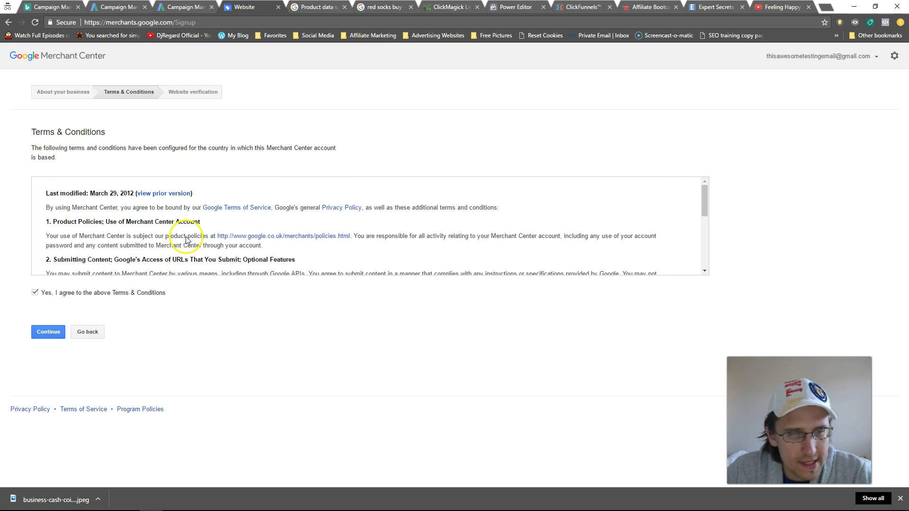
{"action": "scroll", "coordinate": [189, 238], "scroll_direction": "down", "scroll_amount": 4}
{"action": "left_click", "coordinate": [50, 332]}
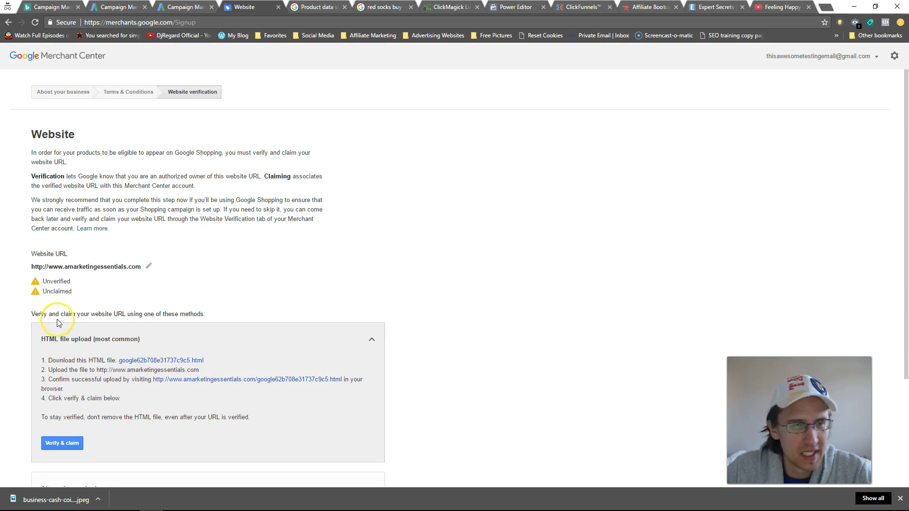
{"action": "scroll", "coordinate": [308, 256], "scroll_direction": "down", "scroll_amount": 1}
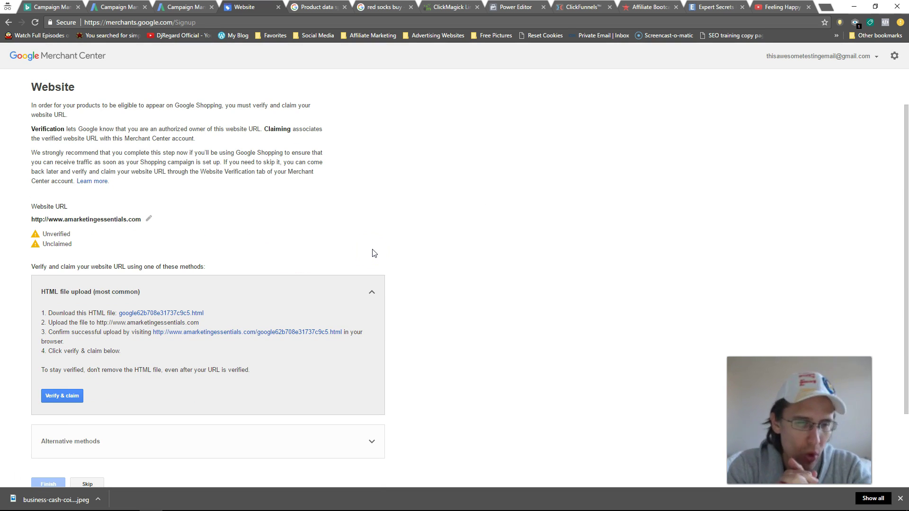
- Examine the alternative website verification methods: HTML tag, Google Analytics and Google Tag Manager
{"action": "scroll", "coordinate": [293, 256], "scroll_direction": "down", "scroll_amount": 2}
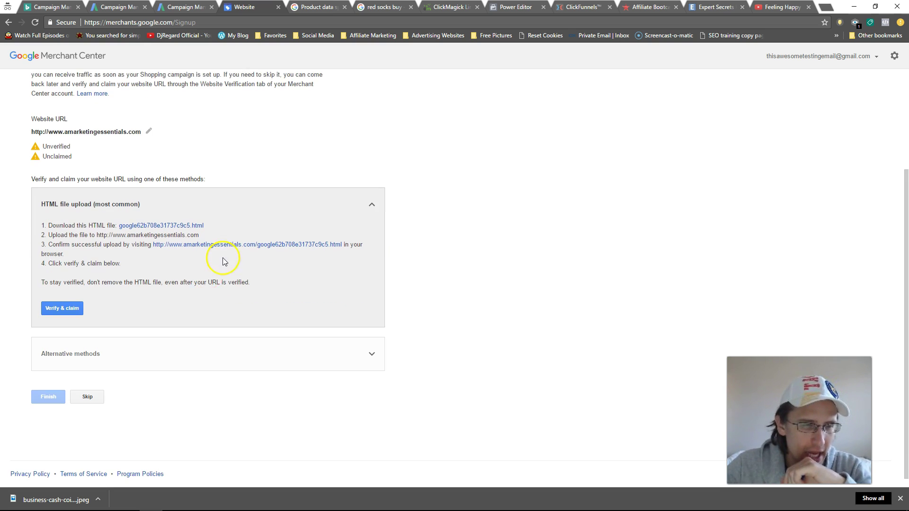
{"action": "left_click", "coordinate": [90, 347]}
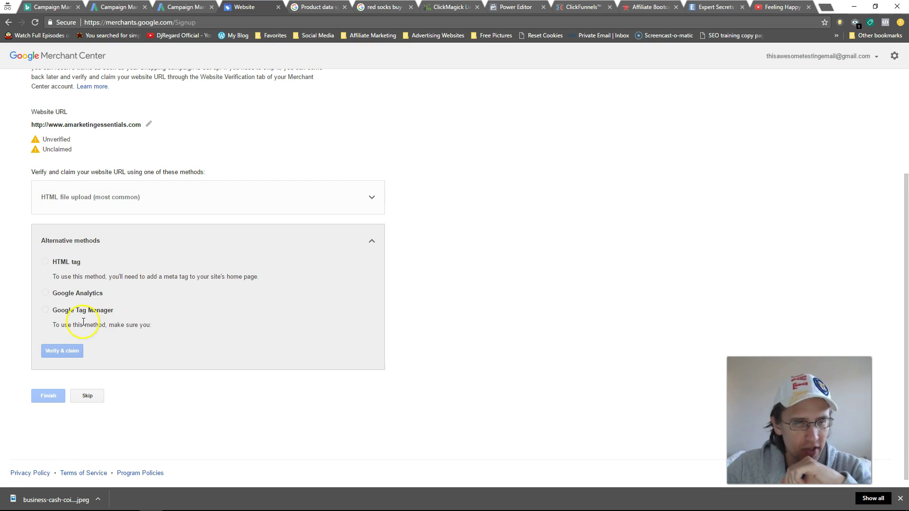
{"action": "left_click", "coordinate": [45, 294]}
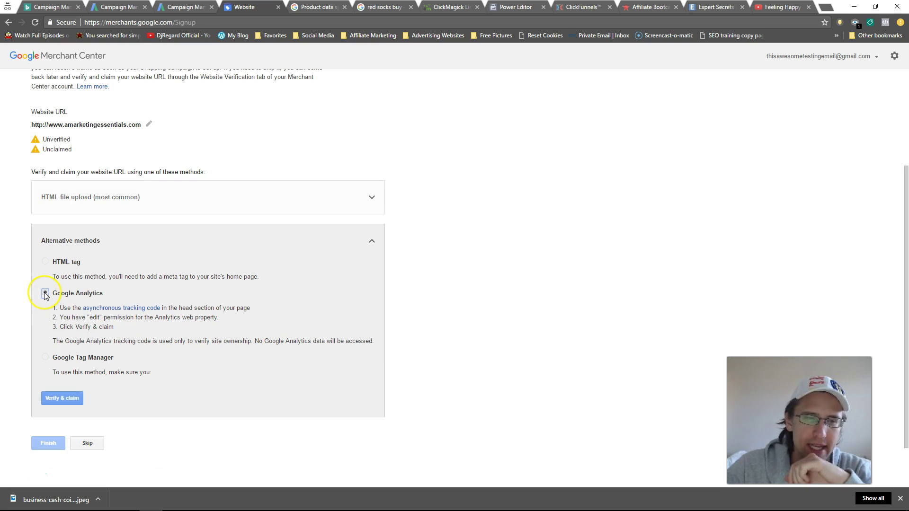
{"action": "left_click", "coordinate": [45, 262]}
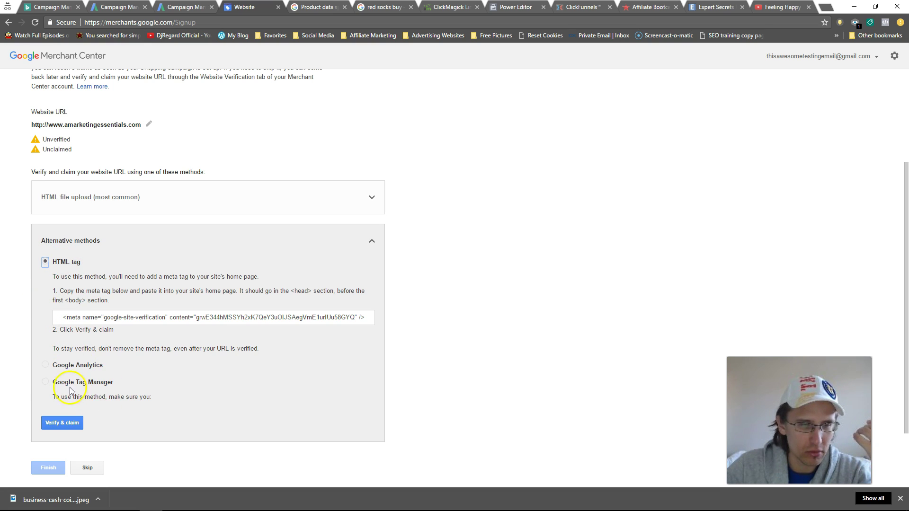
{"action": "left_click", "coordinate": [78, 263]}
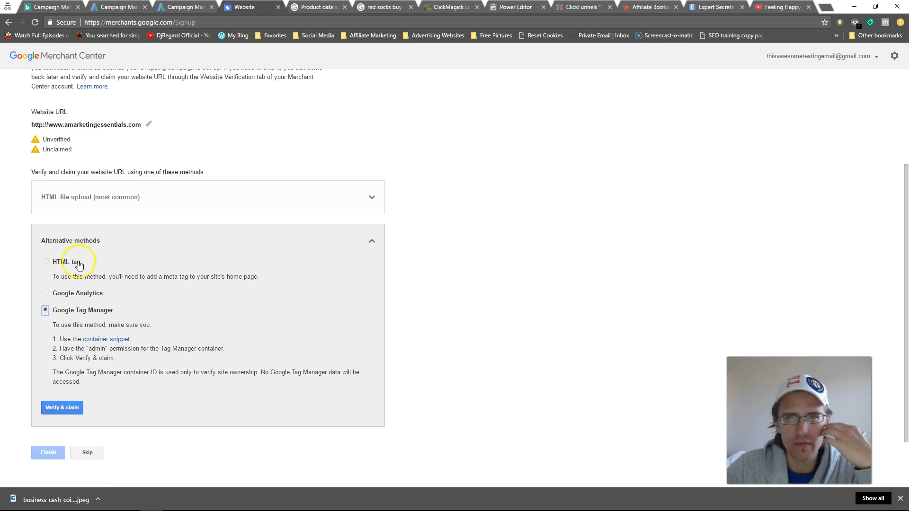
{"action": "left_click", "coordinate": [46, 263]}
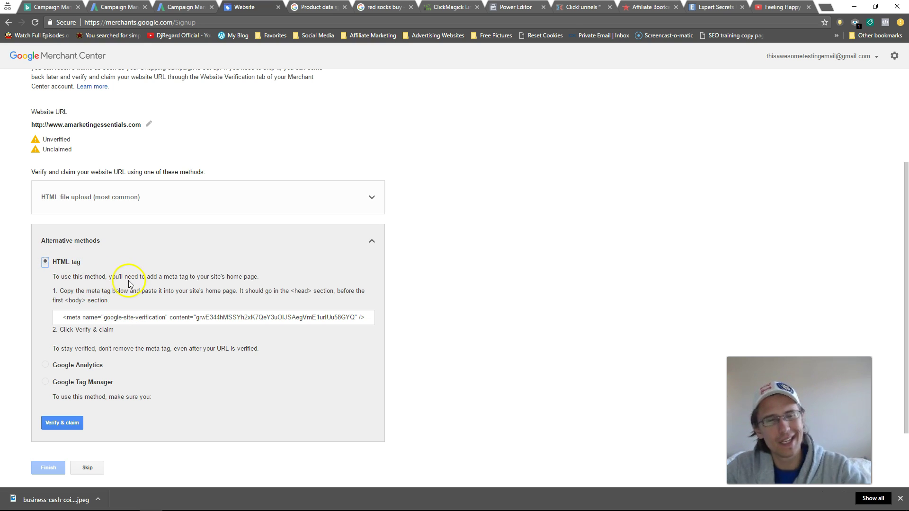
{"action": "left_click", "coordinate": [71, 367]}
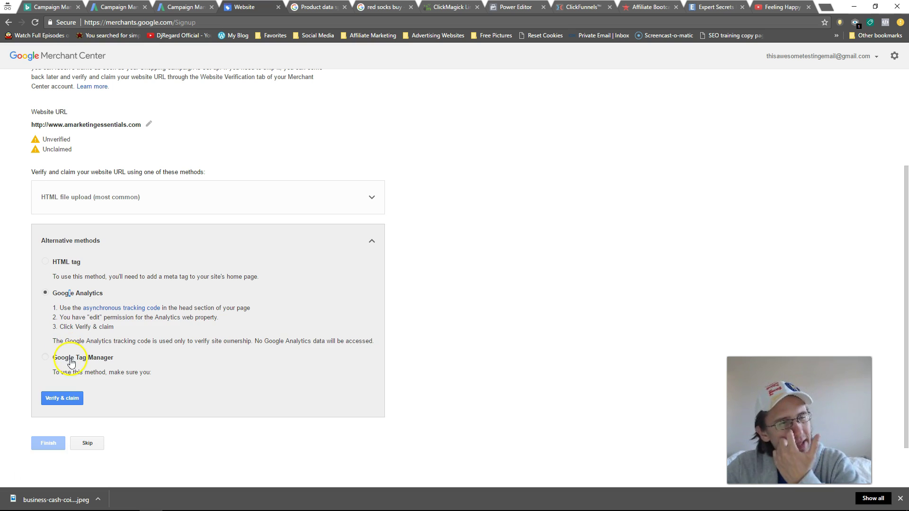
{"action": "left_click", "coordinate": [74, 360]}
{"action": "left_click", "coordinate": [74, 295]}
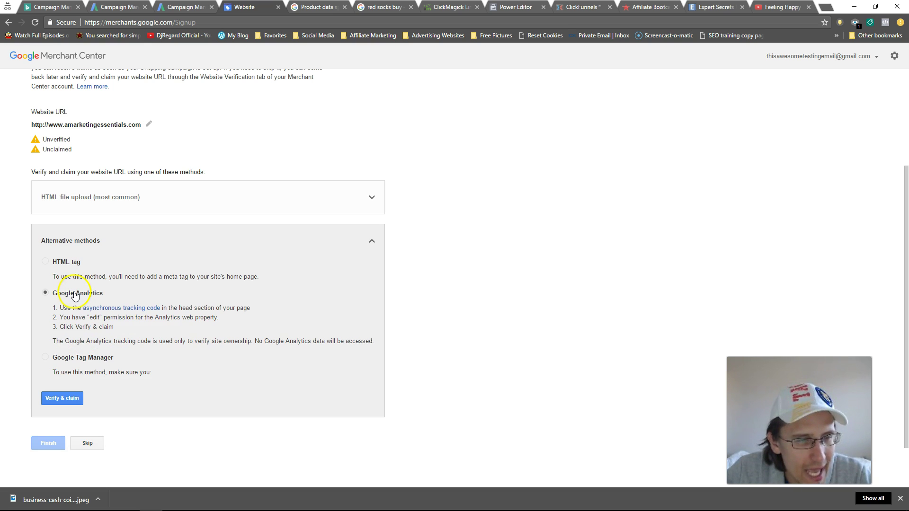
- Choose the HTML tag method, select its meta tag text, and verify and claim the website URL
{"action": "left_click", "coordinate": [80, 265]}
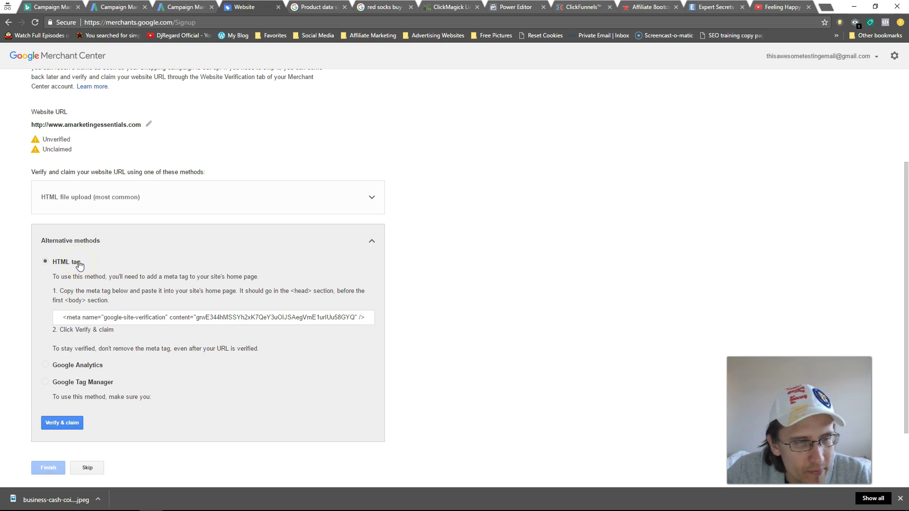
{"action": "triple_click", "coordinate": [127, 318]}
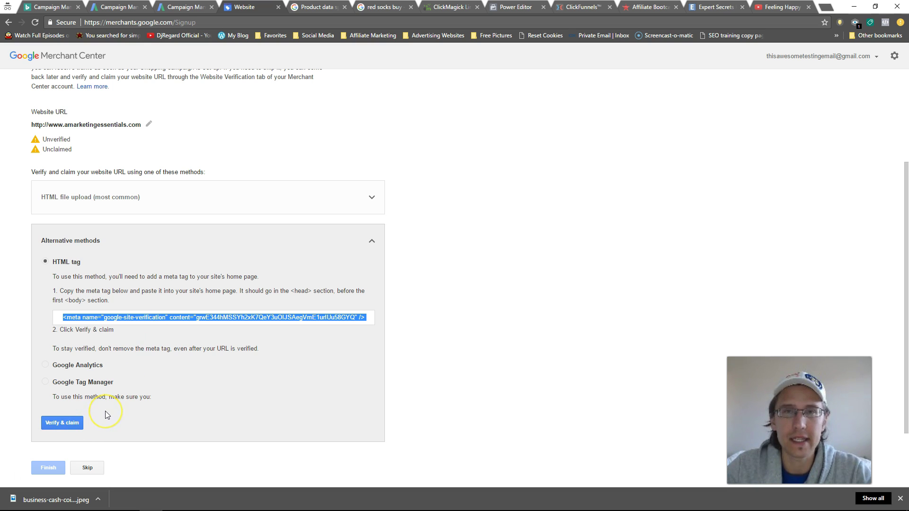
{"action": "left_click", "coordinate": [70, 421]}
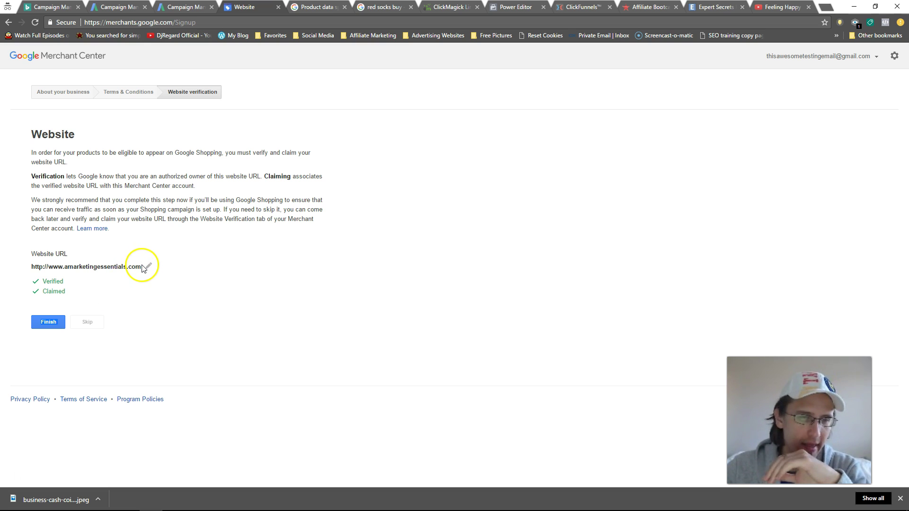
- Finish the Merchant Center sign-up for the claimed website and continue to the account's home page
{"action": "left_click_drag", "start_coordinate": [144, 269], "coordinate": [25, 265]}
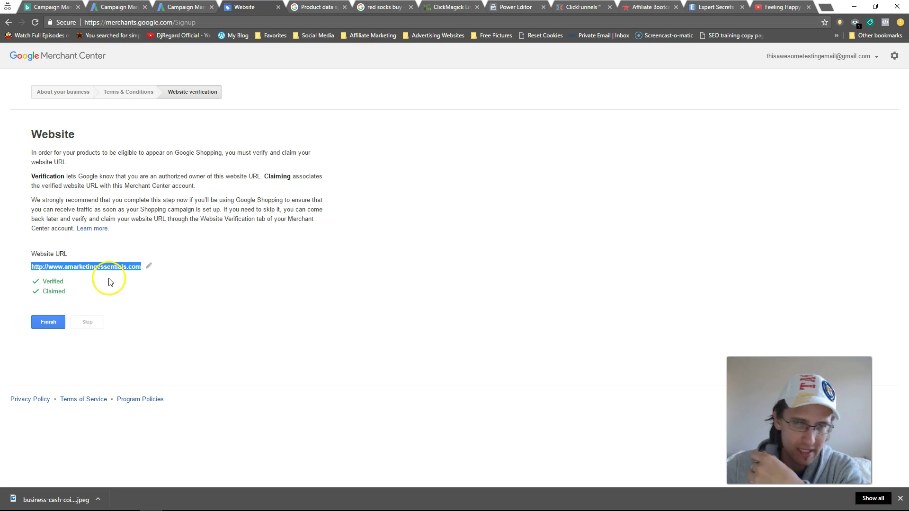
{"action": "left_click", "coordinate": [56, 326]}
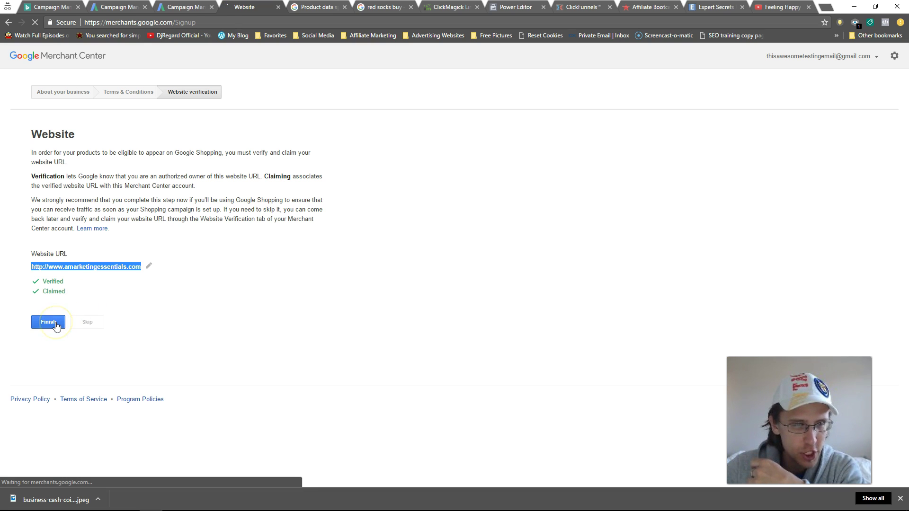
{"action": "left_click", "coordinate": [65, 320]}
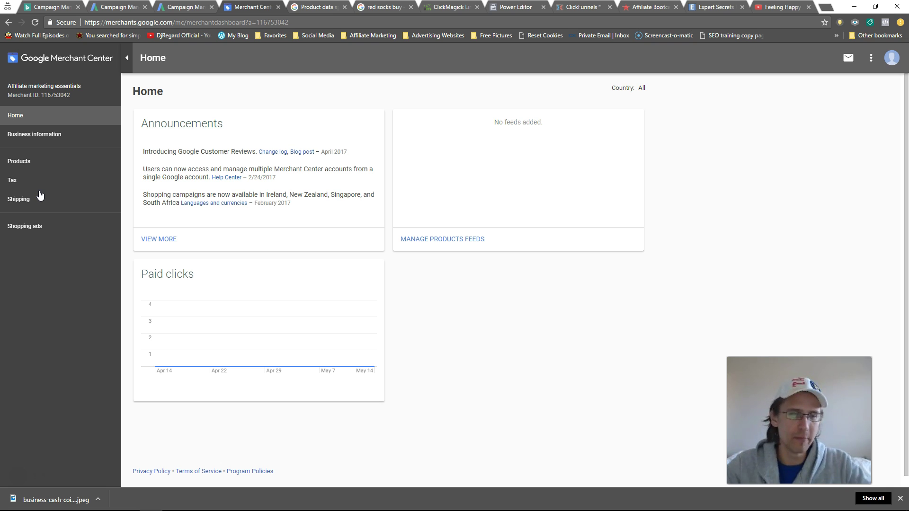
- Go to the product feeds and start registering a new feed
{"action": "left_click", "coordinate": [54, 165]}
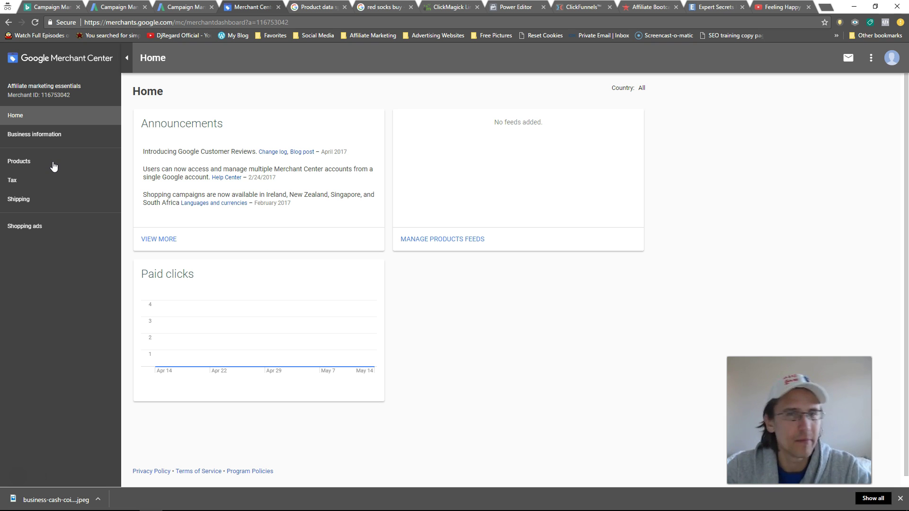
{"action": "left_click", "coordinate": [53, 165]}
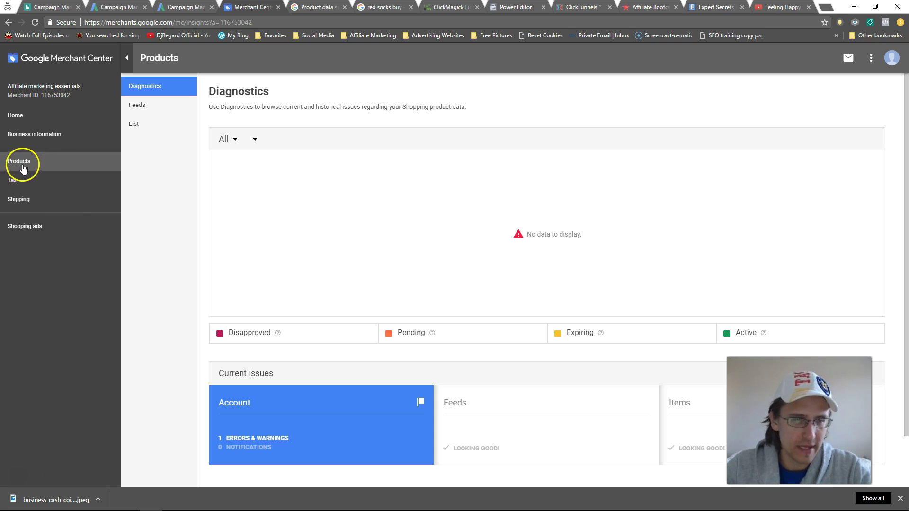
{"action": "left_click", "coordinate": [140, 105]}
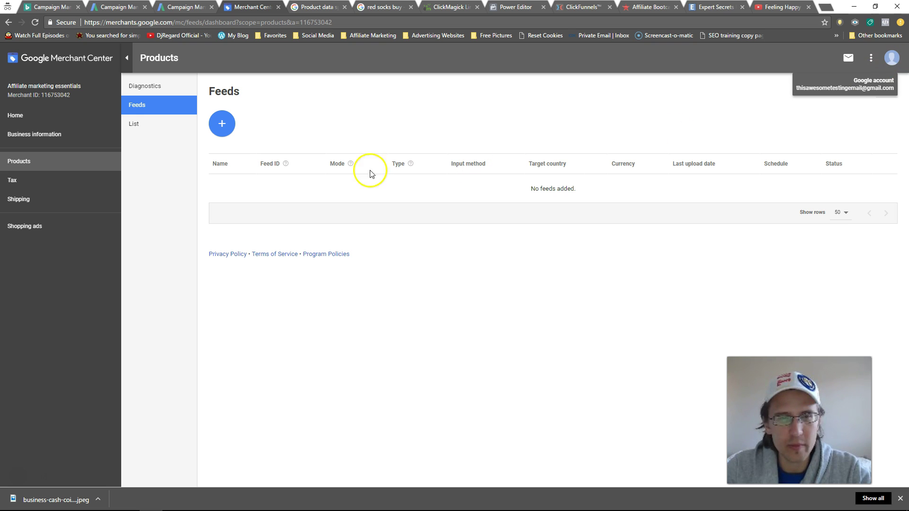
{"action": "left_click", "coordinate": [222, 127]}
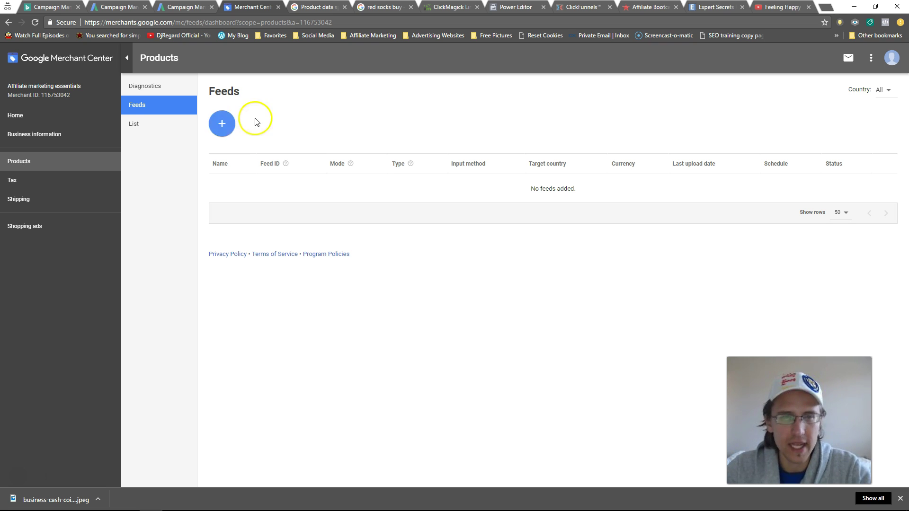
{"action": "left_click", "coordinate": [137, 105]}
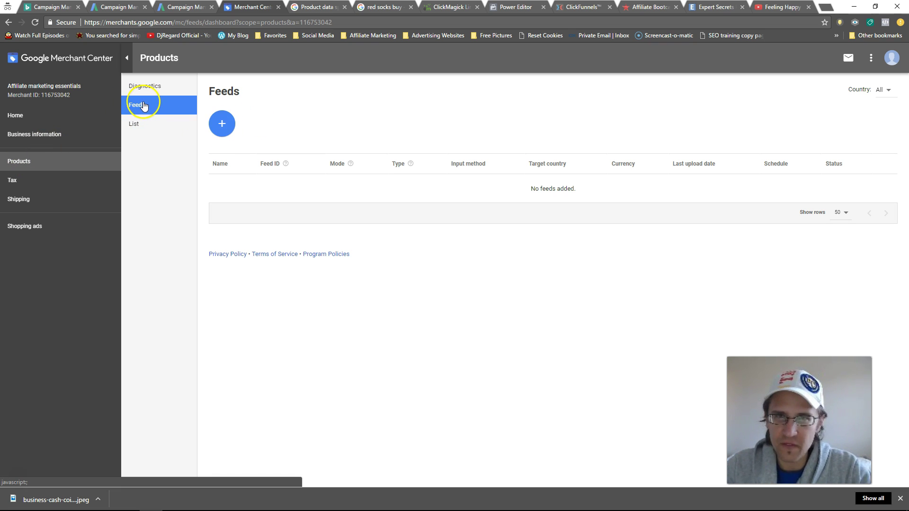
{"action": "left_click", "coordinate": [221, 125]}
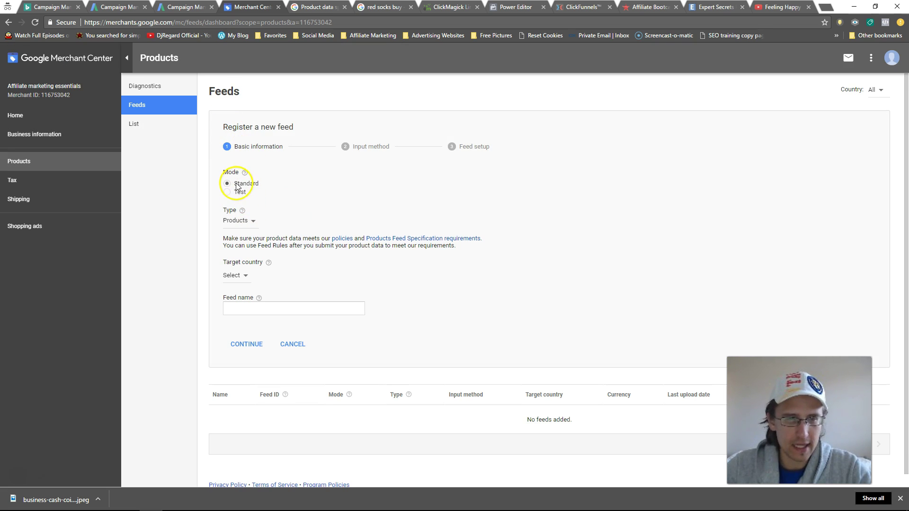
- Keep the new feed in Standard mode and choose Products as its type
{"action": "left_click_drag", "start_coordinate": [236, 184], "coordinate": [257, 184]}
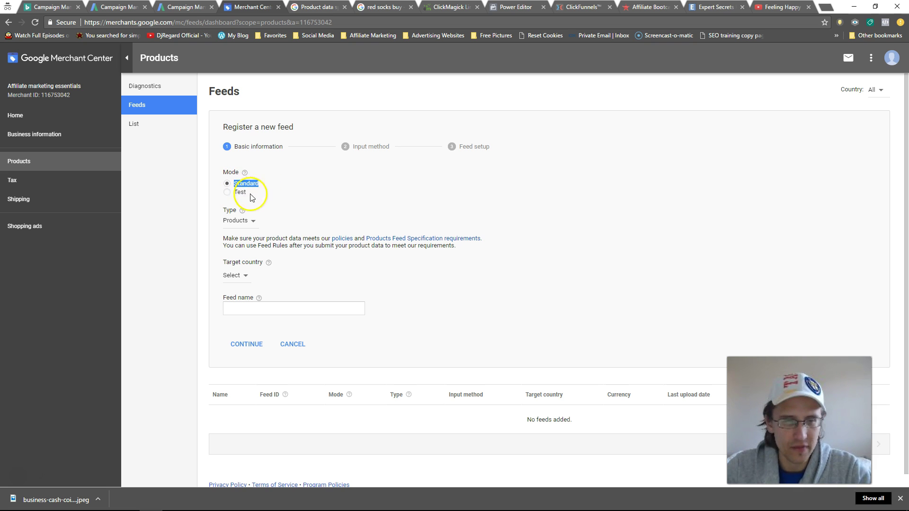
{"action": "left_click", "coordinate": [250, 221]}
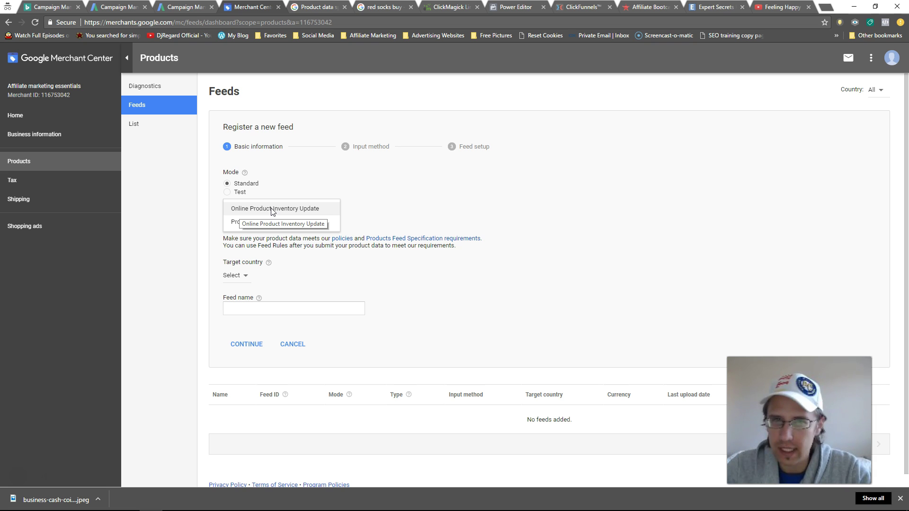
{"action": "left_click", "coordinate": [240, 222]}
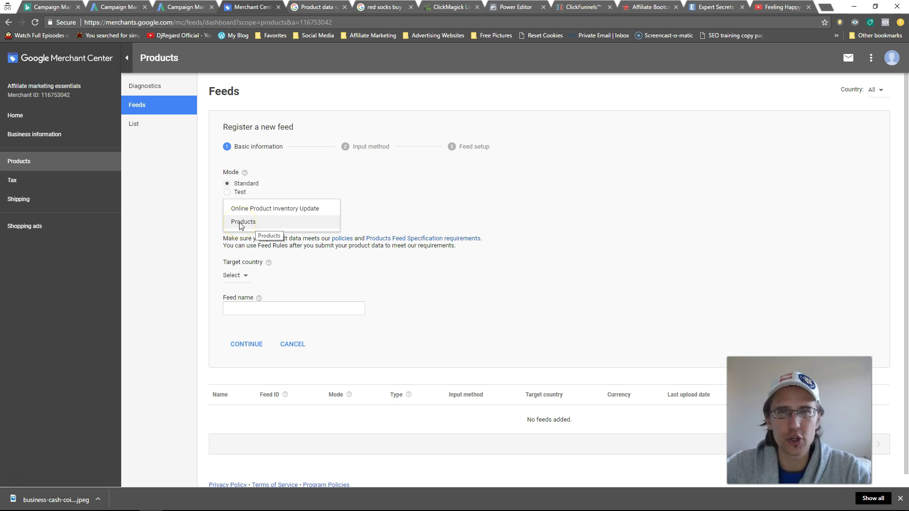
{"action": "left_click", "coordinate": [245, 230]}
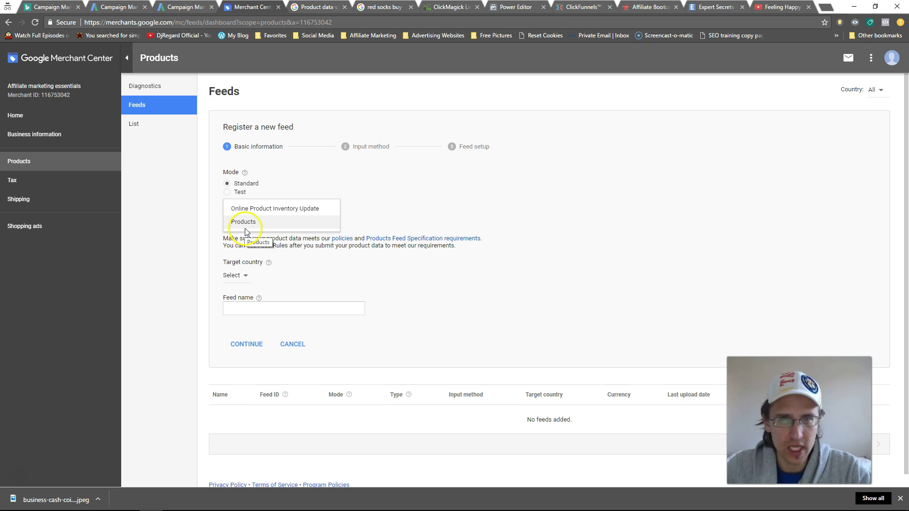
- Set the feed's target country to Canada, enter a feed name beginning with "My site", and continue to the input method
{"action": "left_click", "coordinate": [235, 275]}
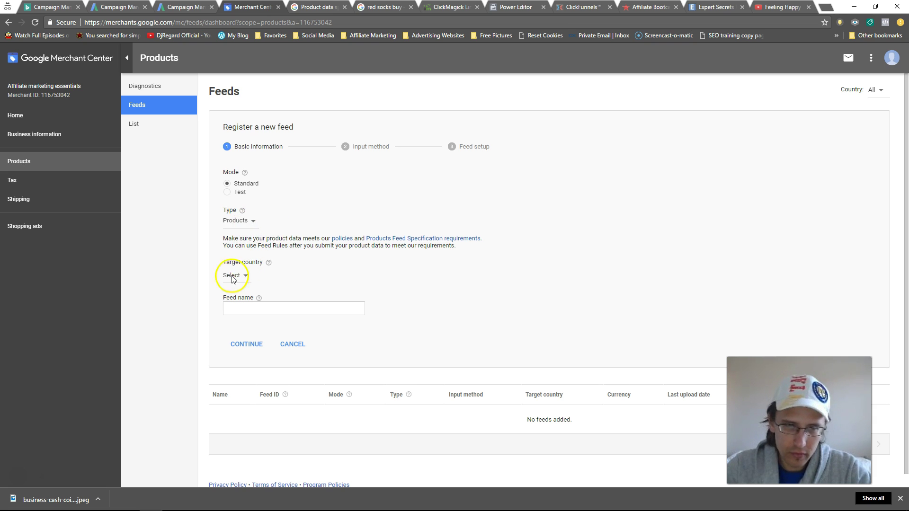
{"action": "left_click", "coordinate": [239, 278]}
{"action": "left_click", "coordinate": [239, 276]}
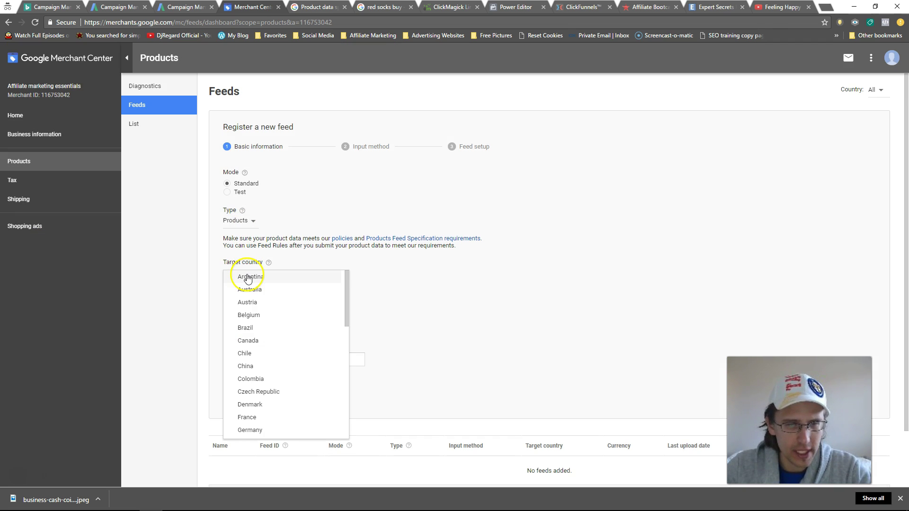
{"action": "left_click", "coordinate": [270, 343]}
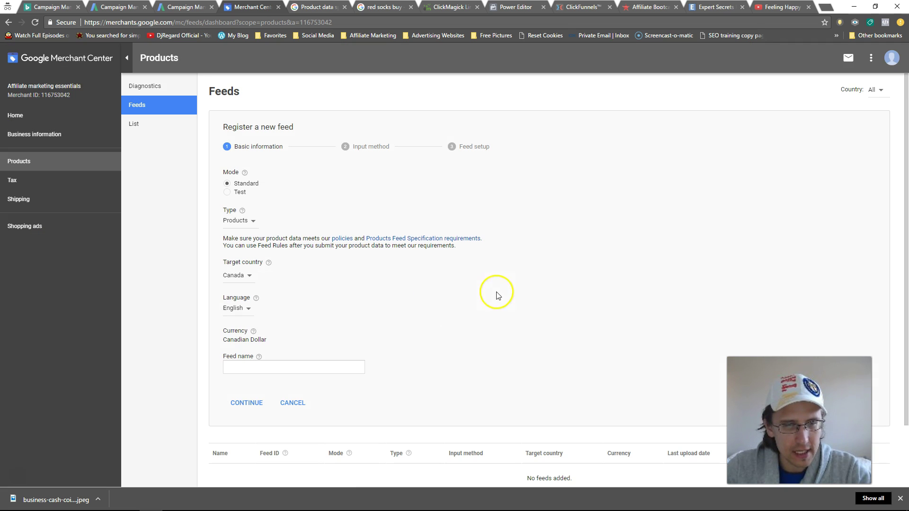
{"action": "left_click", "coordinate": [244, 367]}
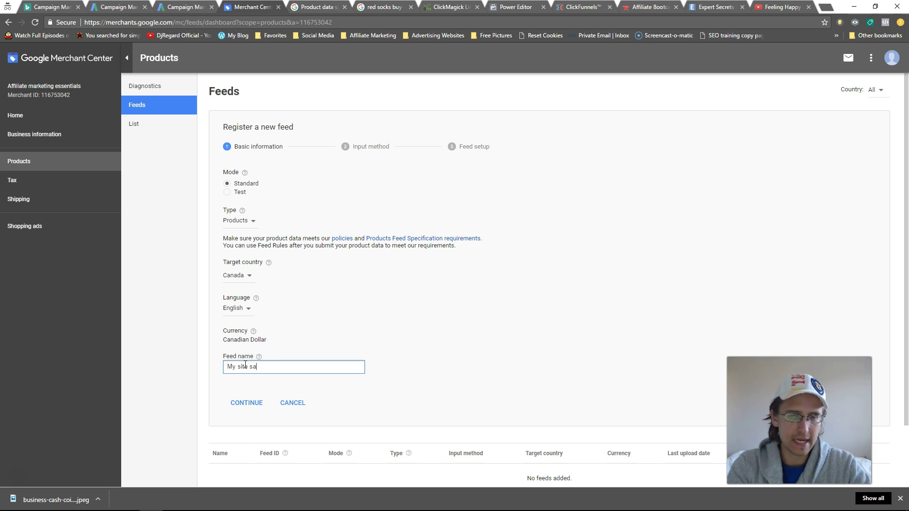
{"action": "left_click", "coordinate": [243, 404]}
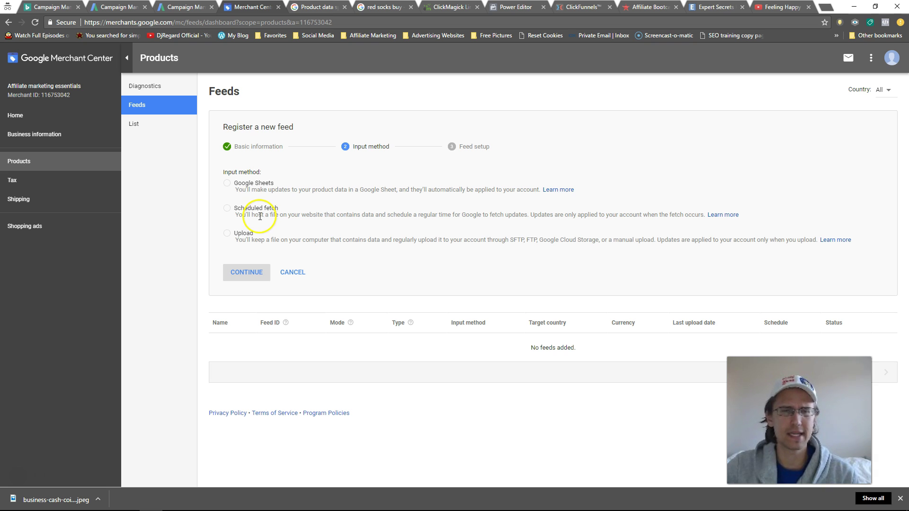
- Choose Google Sheets as the feed's input method and continue to the feed setup
{"action": "left_click_drag", "start_coordinate": [259, 216], "coordinate": [525, 216]}
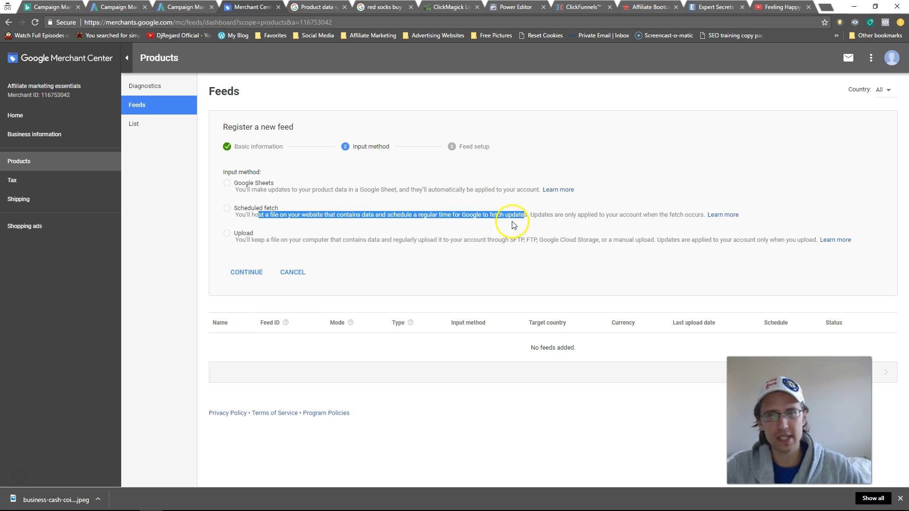
{"action": "left_click", "coordinate": [246, 185]}
{"action": "left_click", "coordinate": [243, 270]}
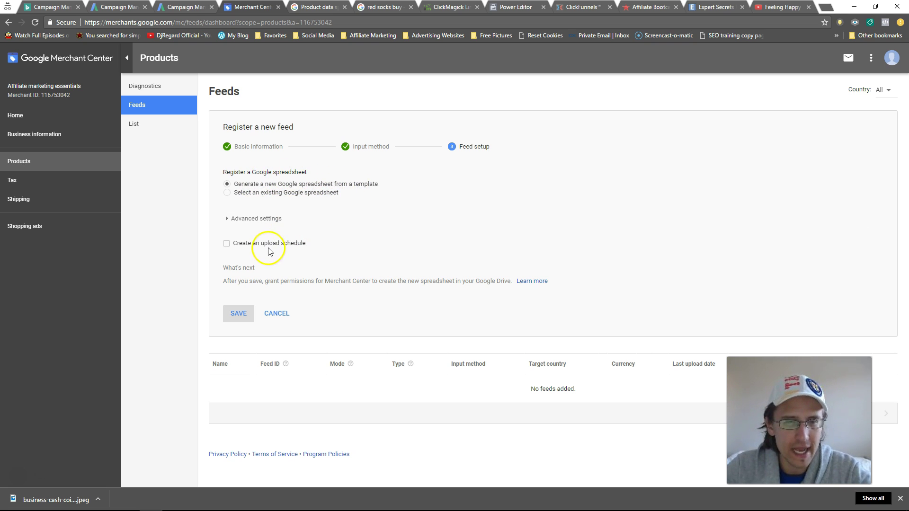
- Save the feed with a new spreadsheet generated from a template and no upload schedule, and grant Merchant Center access to the account's Google Drive
{"action": "left_click", "coordinate": [254, 245]}
{"action": "left_click", "coordinate": [255, 246]}
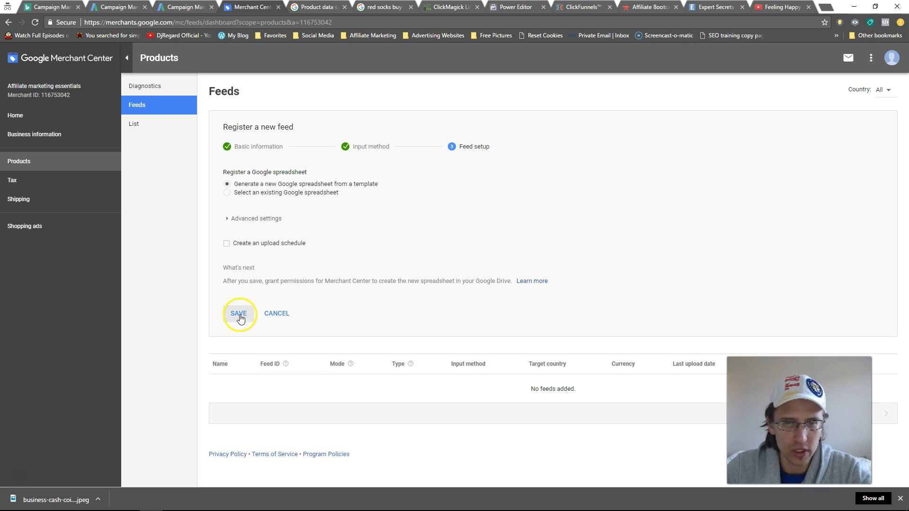
{"action": "left_click", "coordinate": [240, 319]}
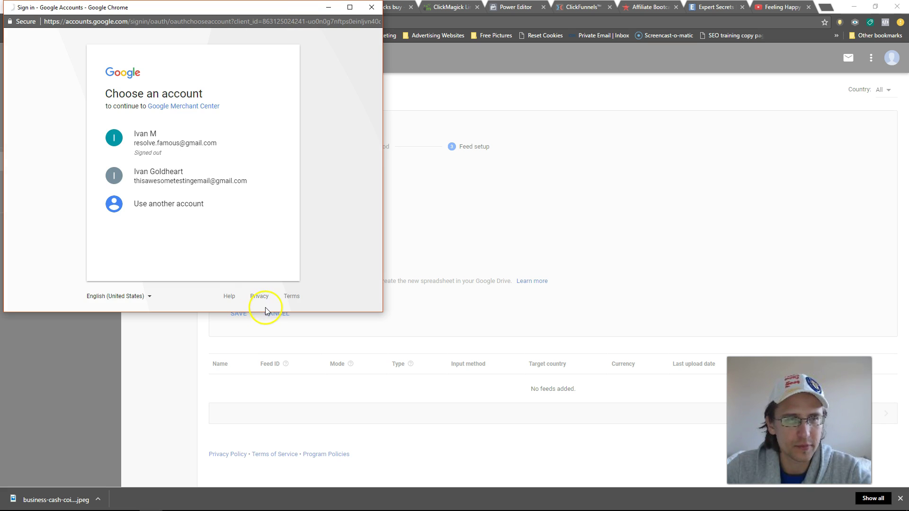
{"action": "left_click", "coordinate": [202, 176]}
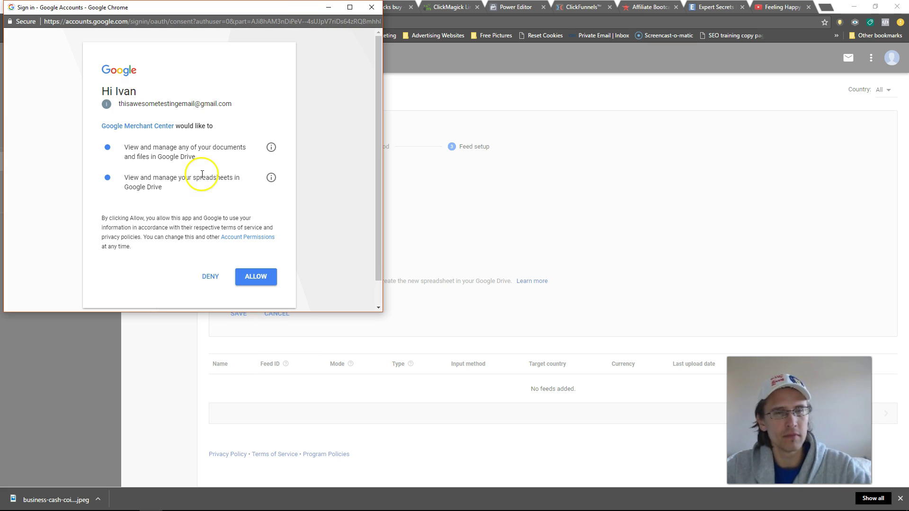
{"action": "left_click", "coordinate": [256, 279]}
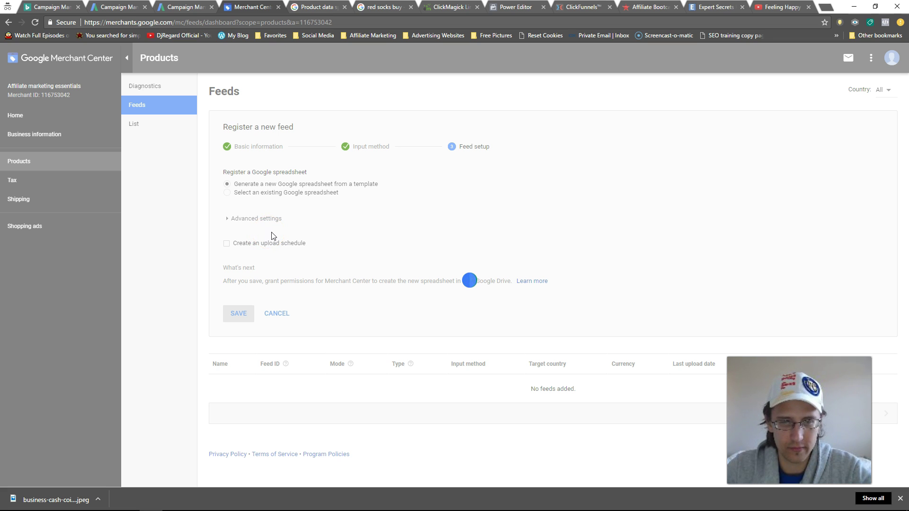
- Open the "My site sales" feed and bring up its product spreadsheet for editing
{"action": "left_click", "coordinate": [279, 244]}
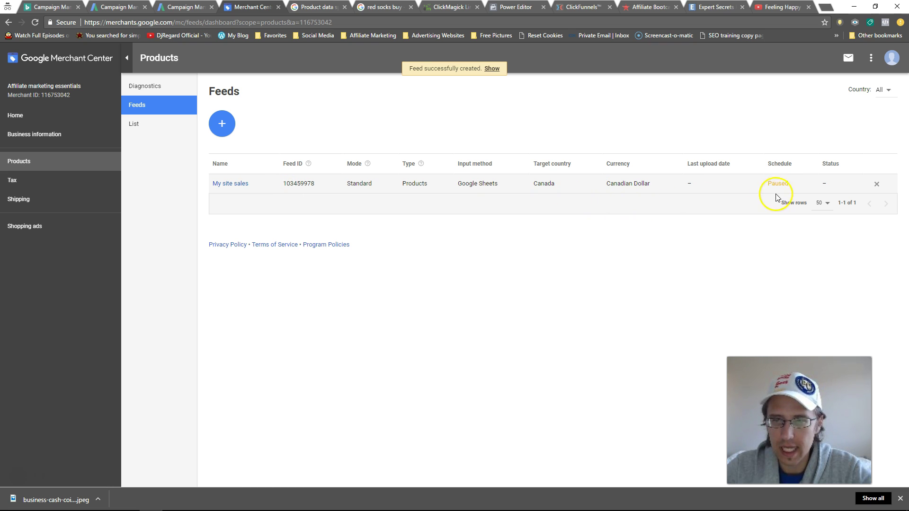
{"action": "mouse_move", "coordinate": [314, 506]}
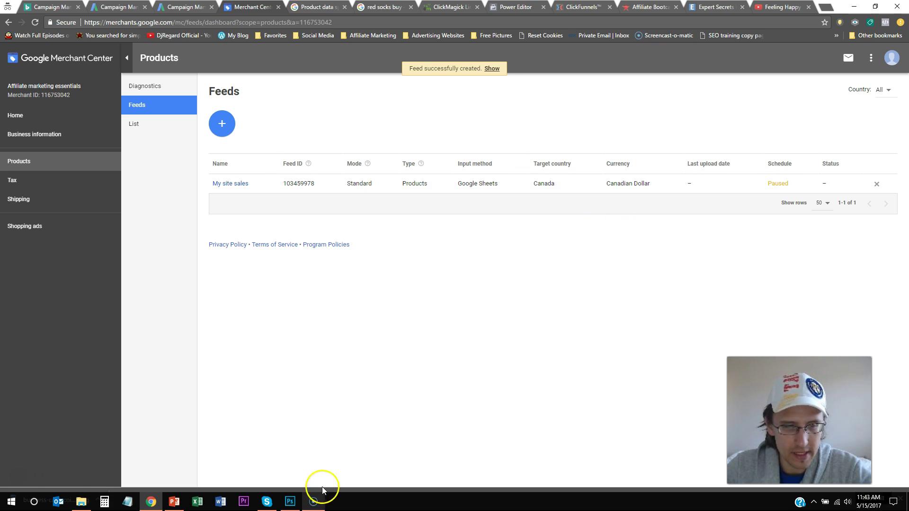
{"action": "left_click", "coordinate": [233, 185]}
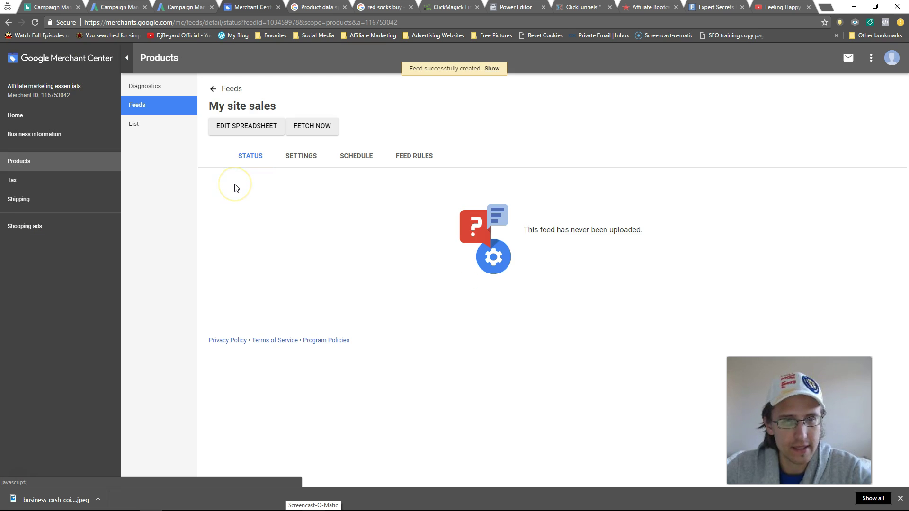
{"action": "left_click", "coordinate": [264, 138]}
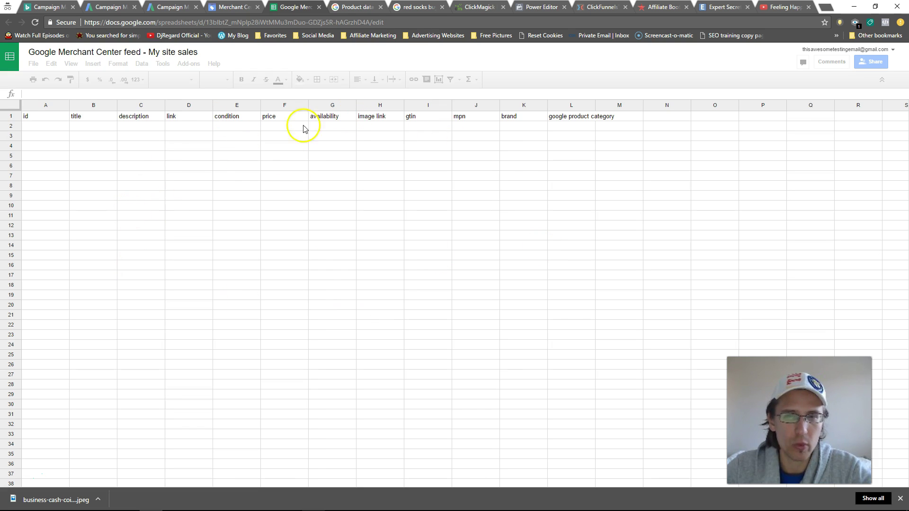
- Compare the feed template's column headings with the id attribute's requirements in the product data specification
{"action": "left_click", "coordinate": [160, 137]}
{"action": "left_click_drag", "start_coordinate": [42, 117], "coordinate": [371, 117]}
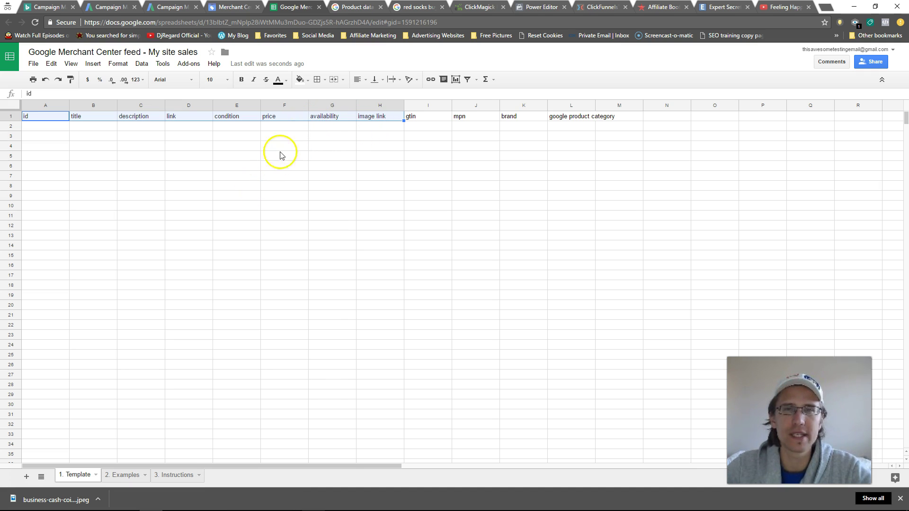
{"action": "left_click", "coordinate": [365, 7]}
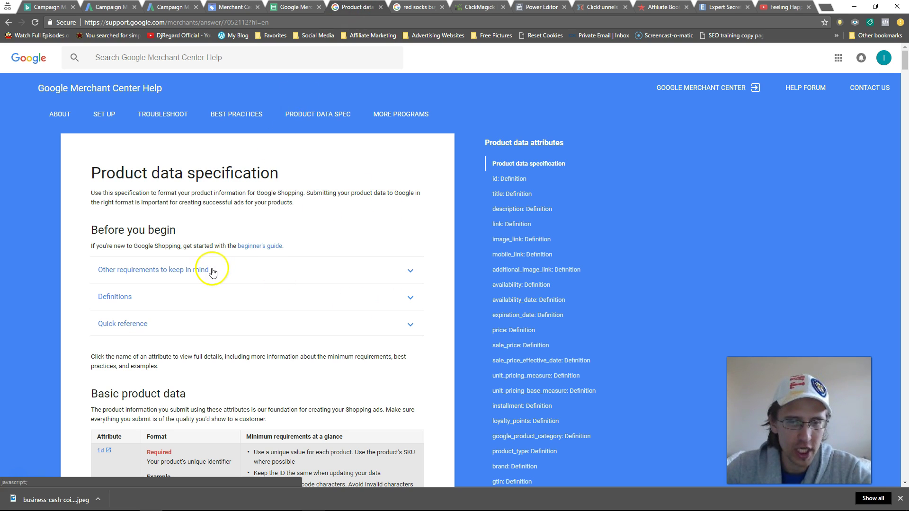
{"action": "scroll", "coordinate": [213, 266], "scroll_direction": "down", "scroll_amount": 4}
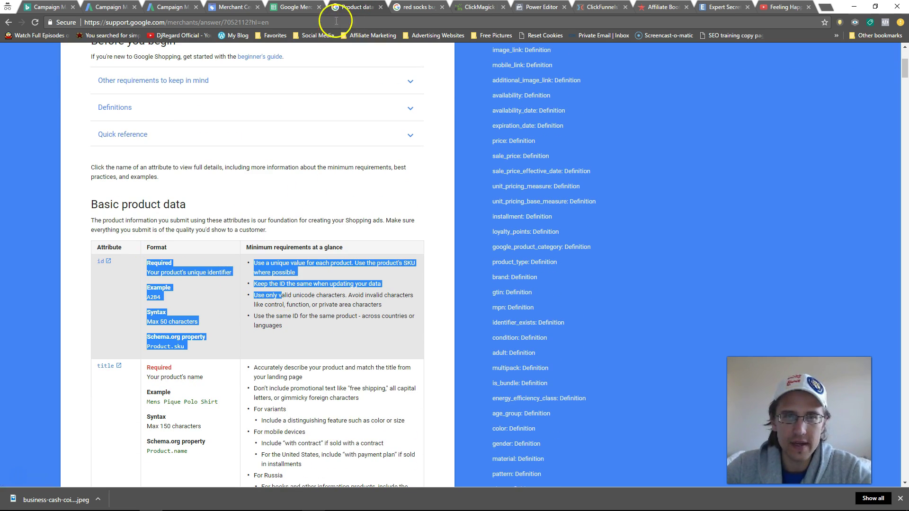
{"action": "left_click", "coordinate": [298, 7]}
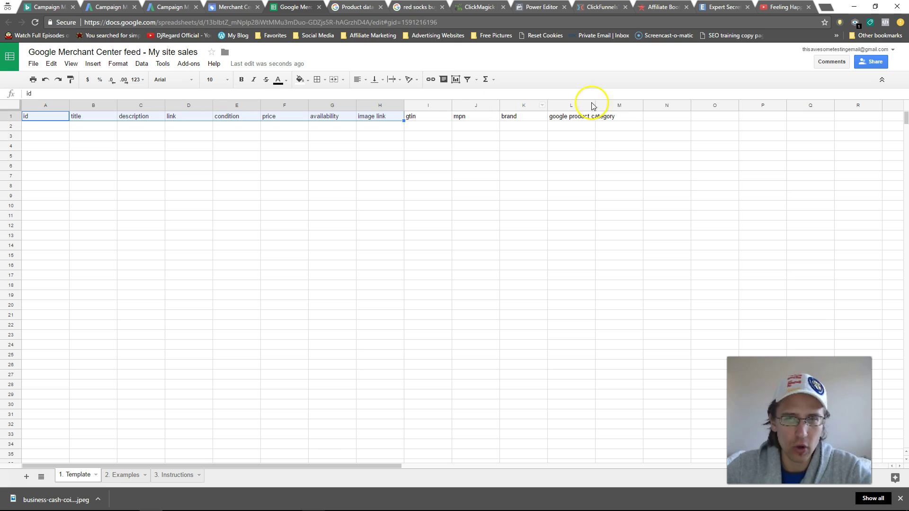
{"action": "left_click", "coordinate": [355, 7]}
{"action": "scroll", "coordinate": [229, 262], "scroll_direction": "down", "scroll_amount": 2}
{"action": "left_click", "coordinate": [175, 169]}
{"action": "left_click_drag", "start_coordinate": [151, 168], "coordinate": [176, 169]}
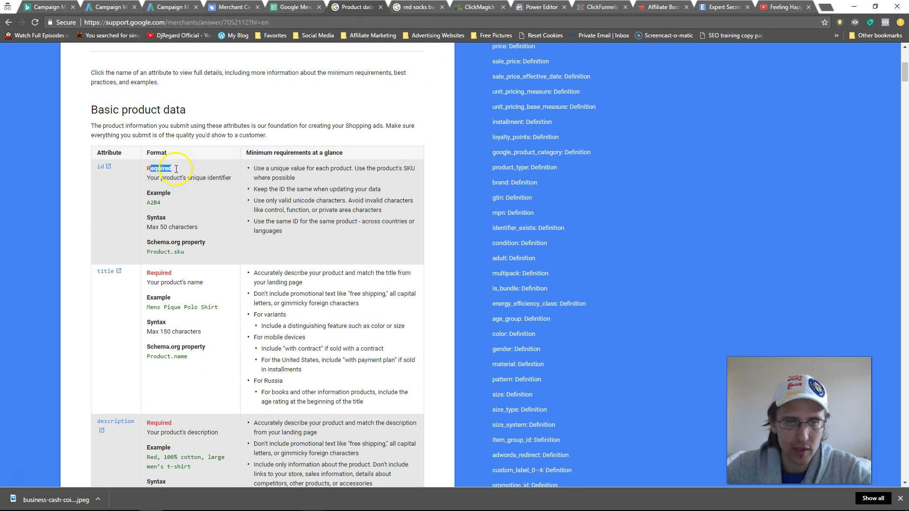
- Enter 1234 as the id of the first product in the feed spreadsheet, checking the id specification
{"action": "left_click", "coordinate": [312, 8]}
{"action": "left_click", "coordinate": [40, 129]}
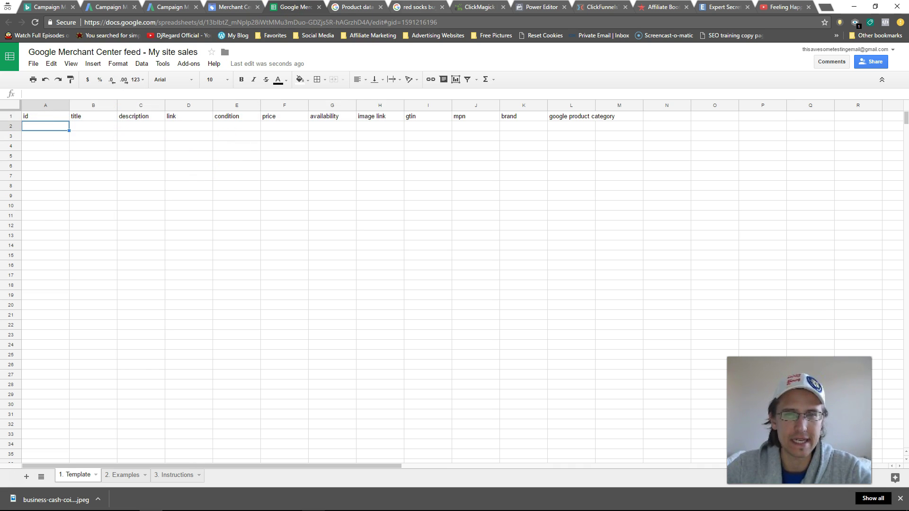
{"action": "left_click", "coordinate": [353, 7]}
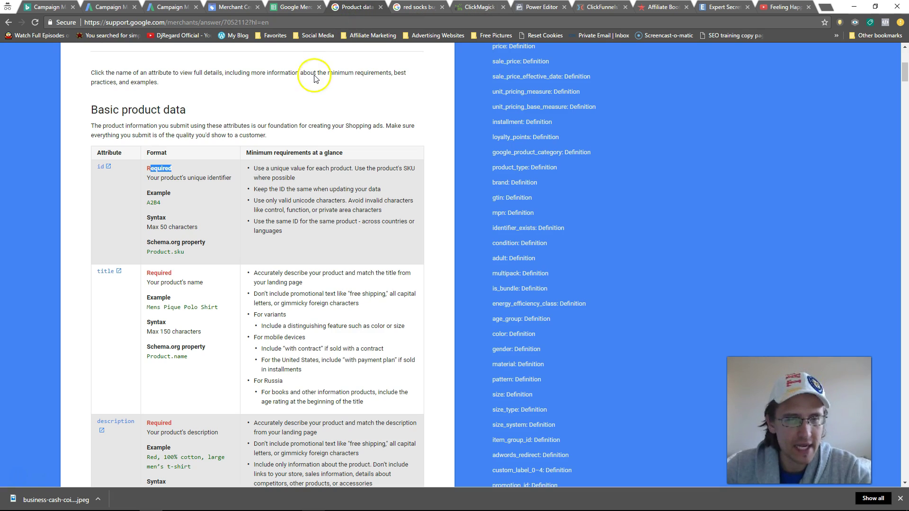
{"action": "key", "text": "ctrl+shift+Tab"}
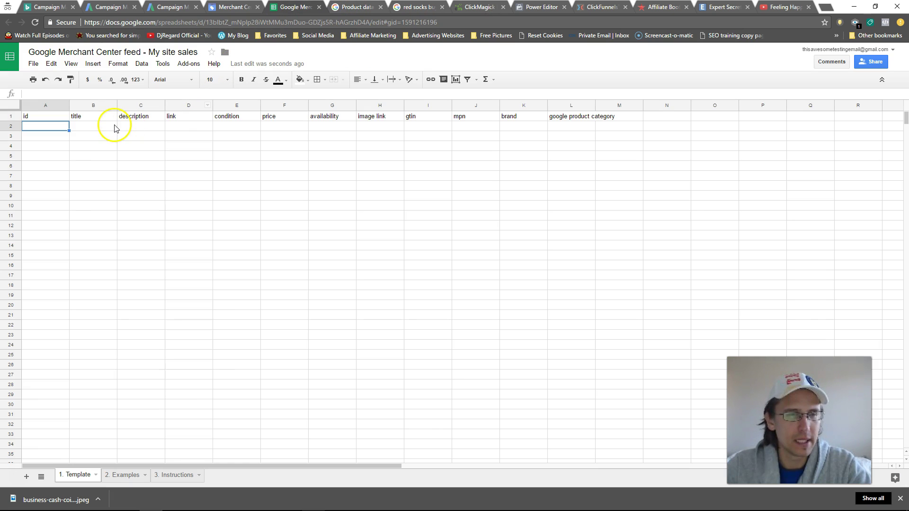
{"action": "type", "text": "1234"}
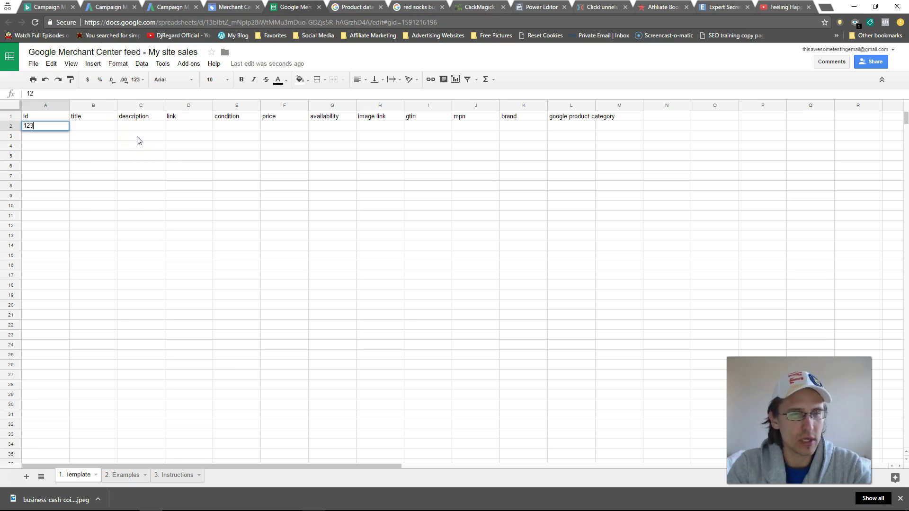
{"action": "key", "text": "Tab"}
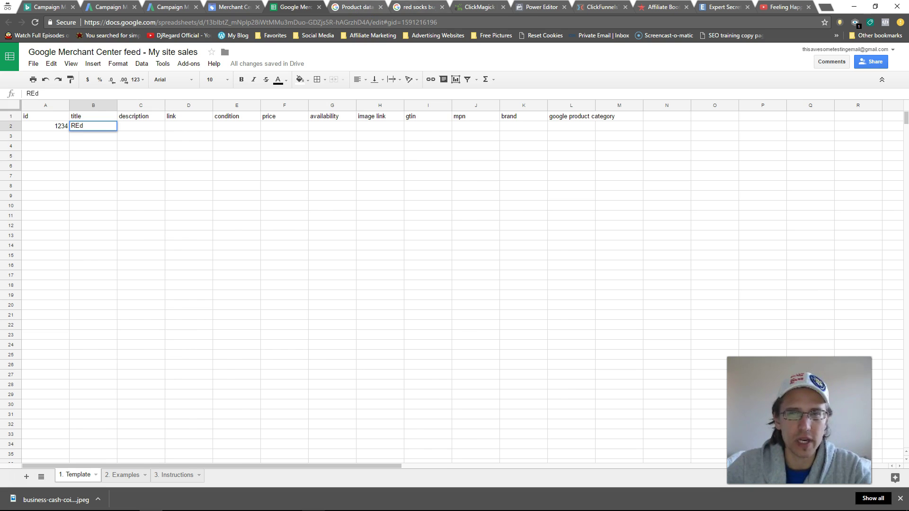
- Enter Red Socks as the first product's title, consulting the shopping ads in the red socks search results
{"action": "left_click", "coordinate": [416, 7]}
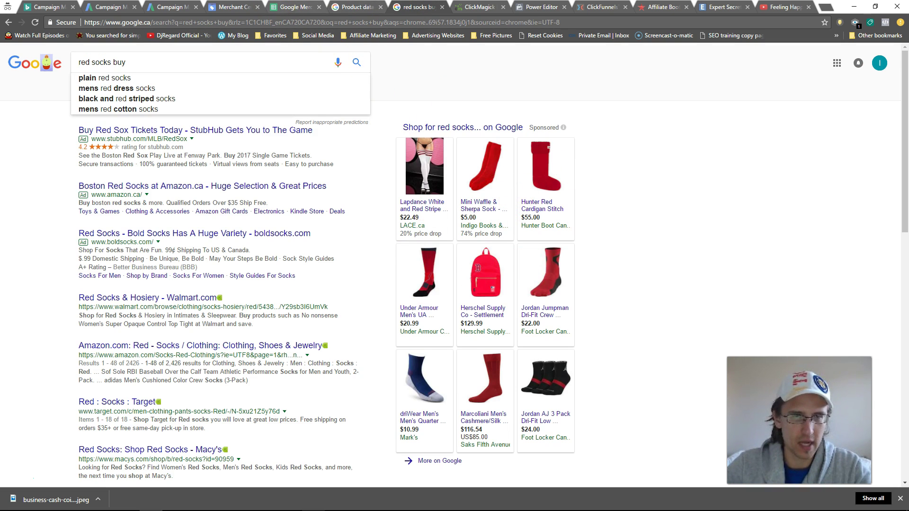
{"action": "left_click", "coordinate": [296, 6]}
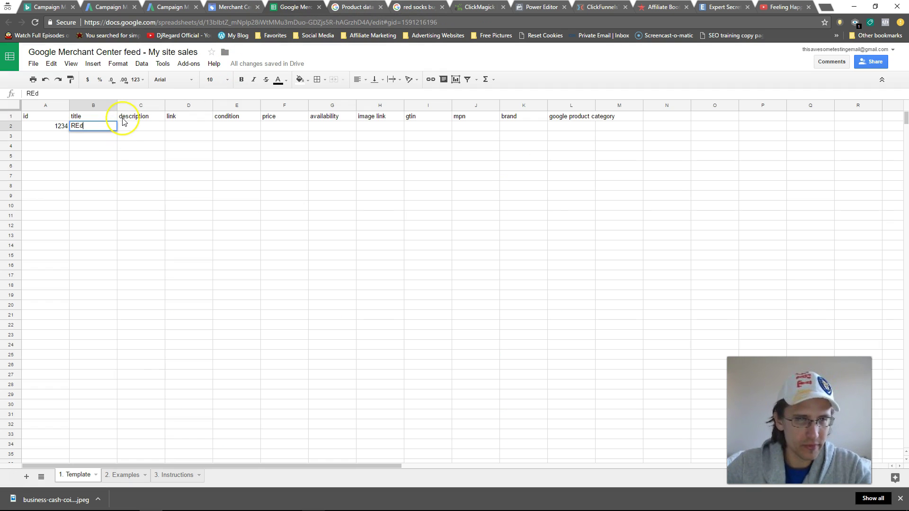
{"action": "key", "text": "BackSpace"}
{"action": "key", "text": "BackSpace"}
{"action": "type", "text": "ed Socks"}
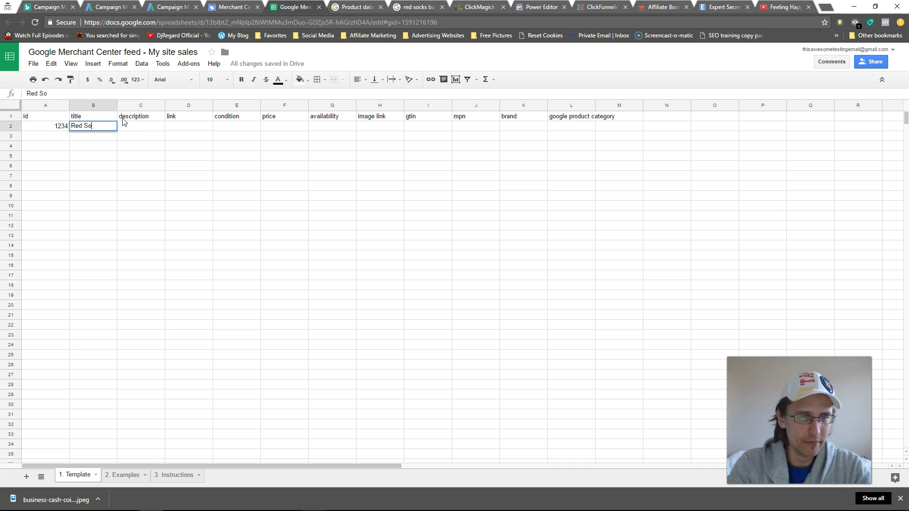
- Examine the product titles in the red socks shopping ads and the title requirements in the product data specification
{"action": "left_click", "coordinate": [417, 7]}
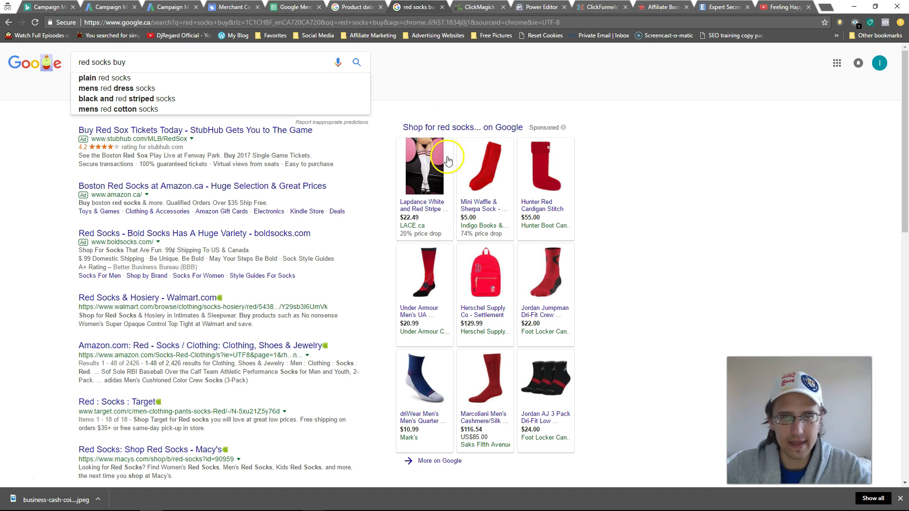
{"action": "mouse_move", "coordinate": [483, 212]}
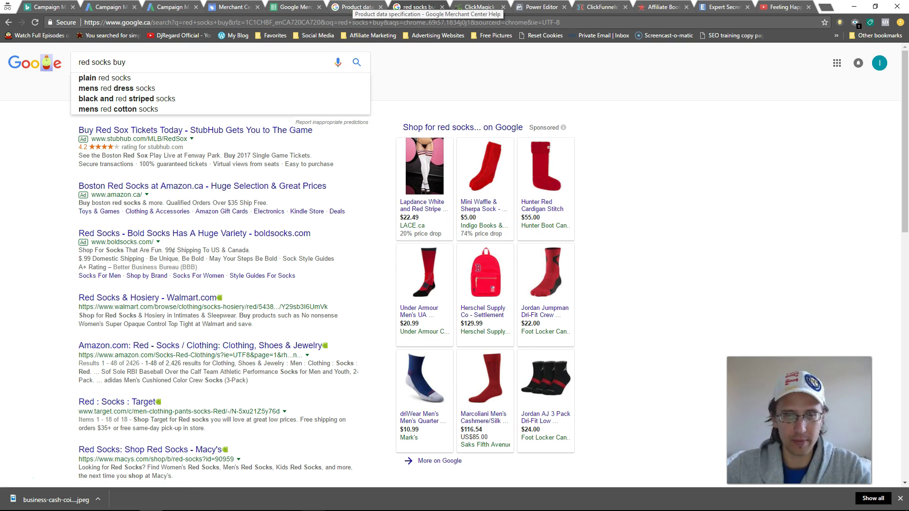
{"action": "left_click", "coordinate": [358, 7]}
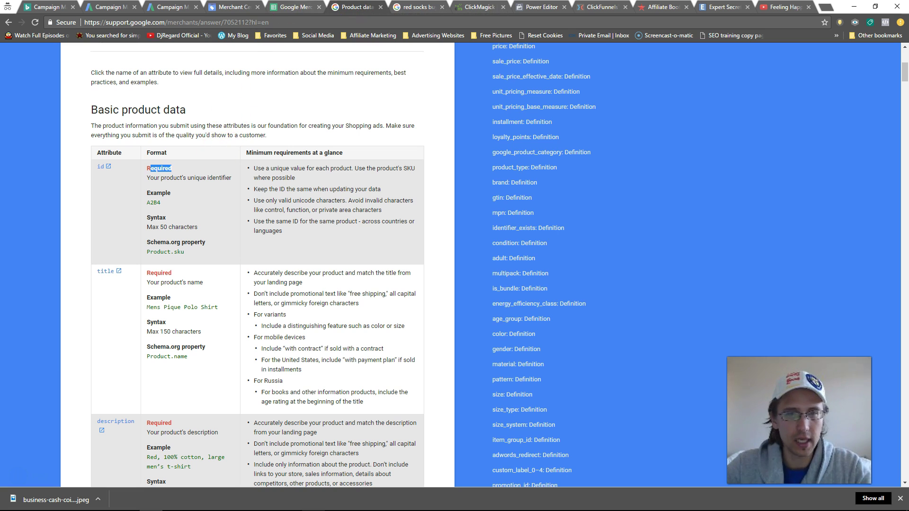
- Enter "socks, awesome socks, red socks, boy socks, girl socks" as the product's description and fit the description column to its text
{"action": "left_click", "coordinate": [291, 7]}
{"action": "left_click", "coordinate": [152, 127]}
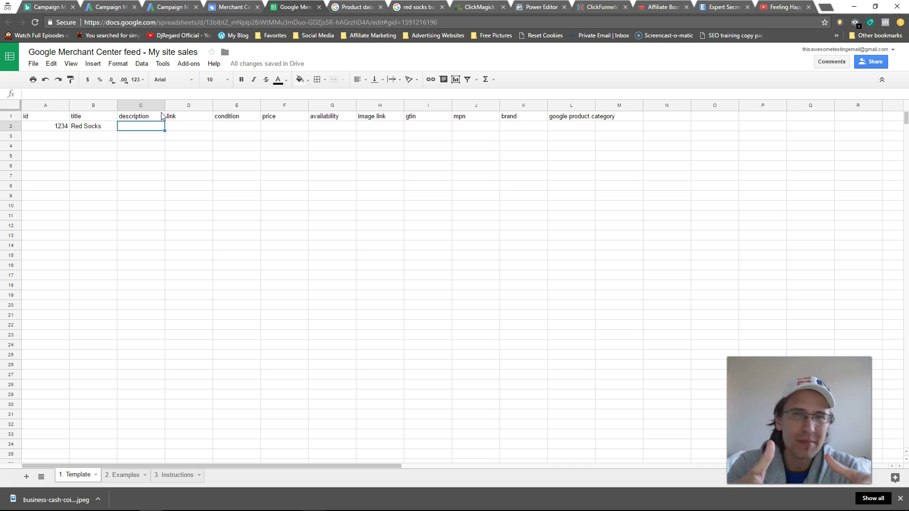
{"action": "type", "text": "socks, awesome socks, red socks"}
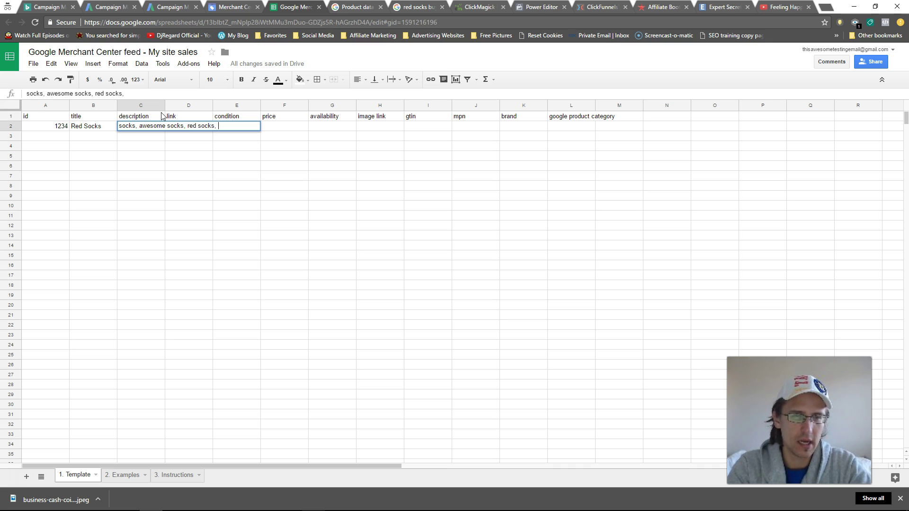
{"action": "type", "text": ", bo"}
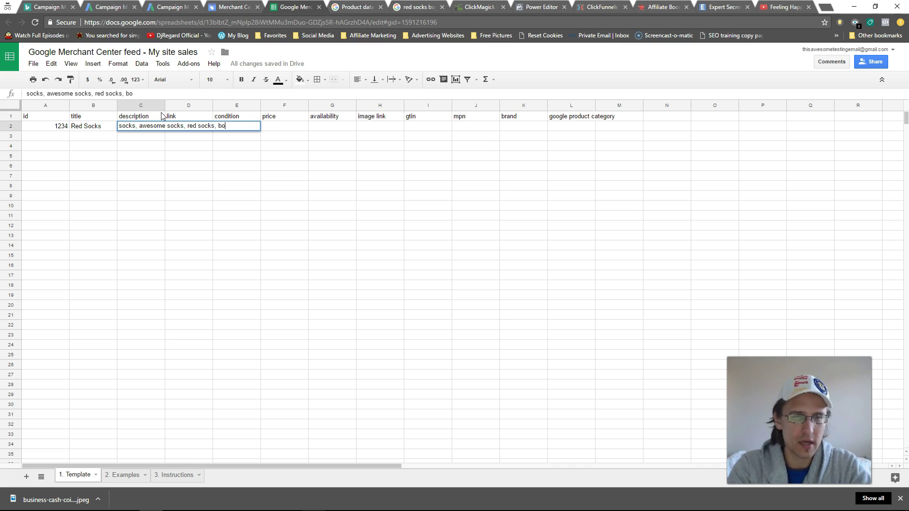
{"action": "type", "text": "y socks, girl socks"}
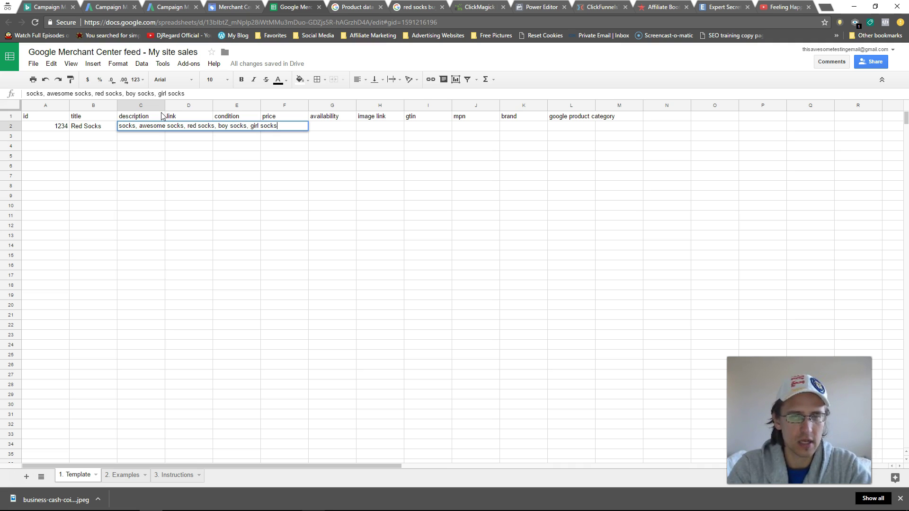
{"action": "key", "text": "Return"}
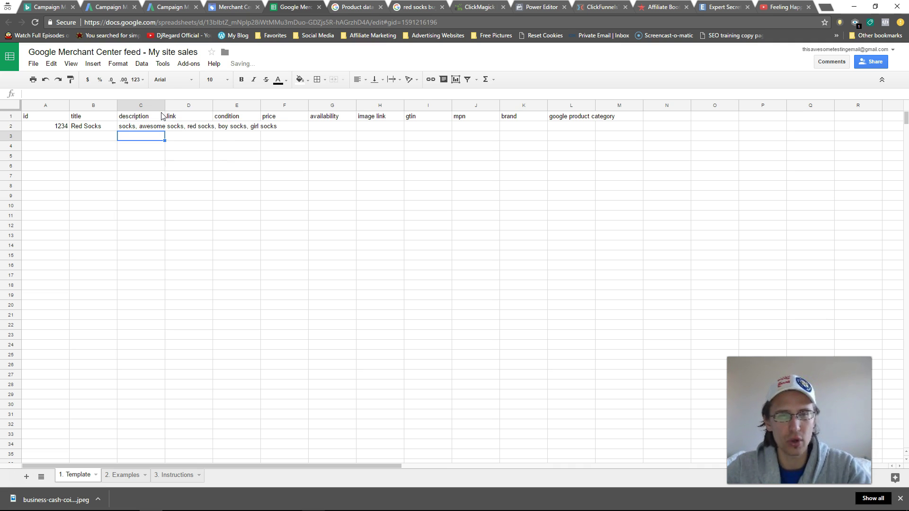
{"action": "double_click", "coordinate": [164, 104]}
- Enter amarketingessentials.com as the product's link and fit the link column to its text
{"action": "left_click", "coordinate": [293, 128]}
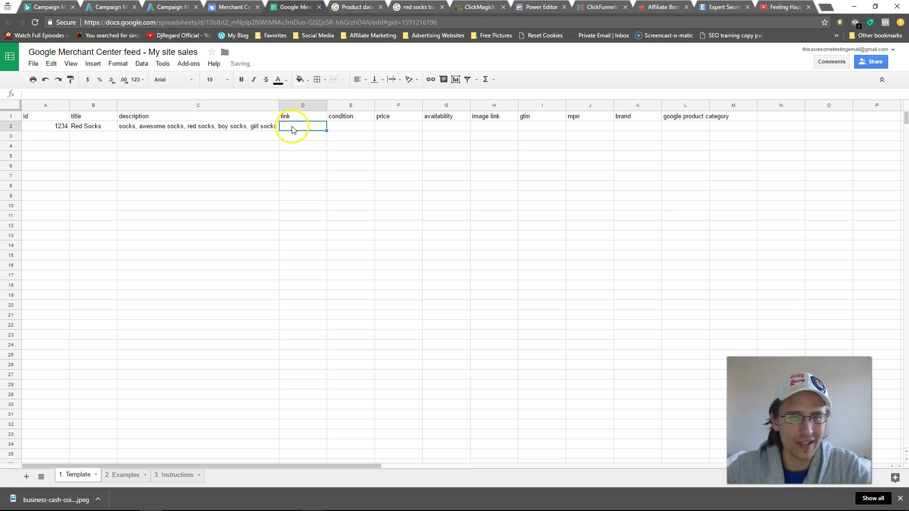
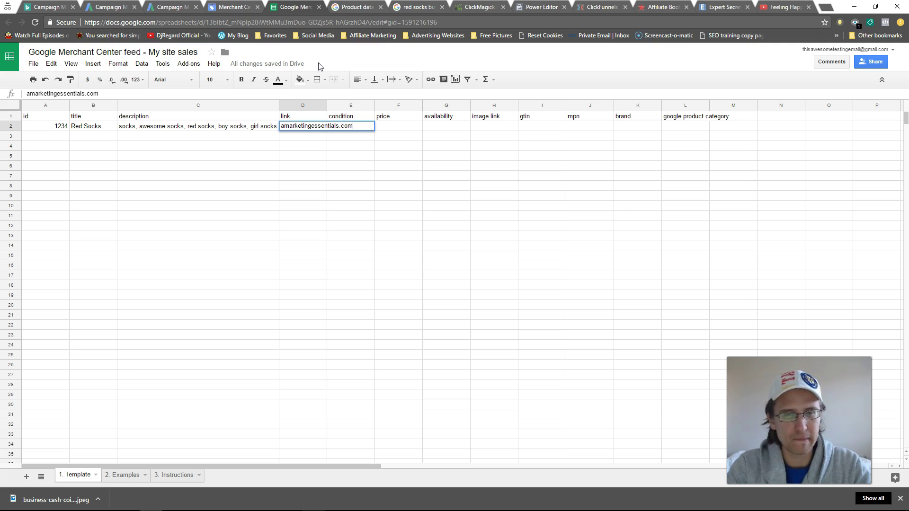
{"action": "key", "text": "Return"}
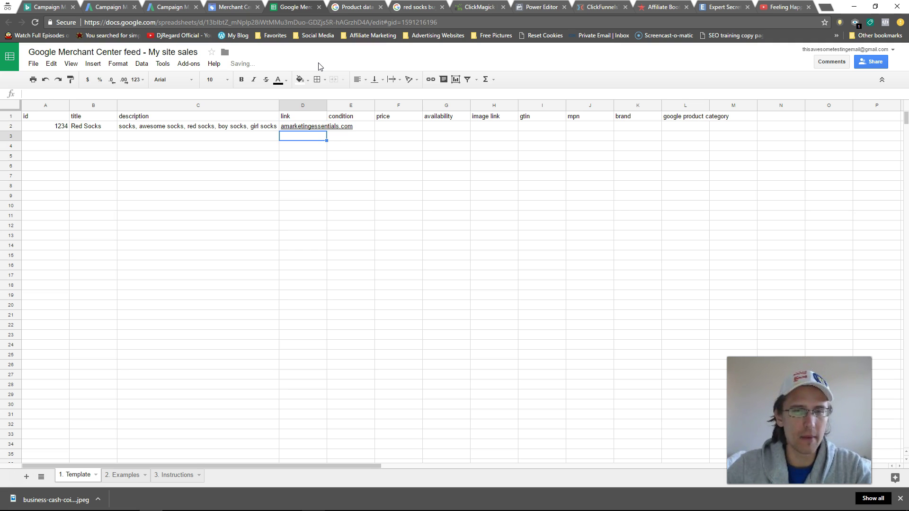
{"action": "double_click", "coordinate": [326, 105]}
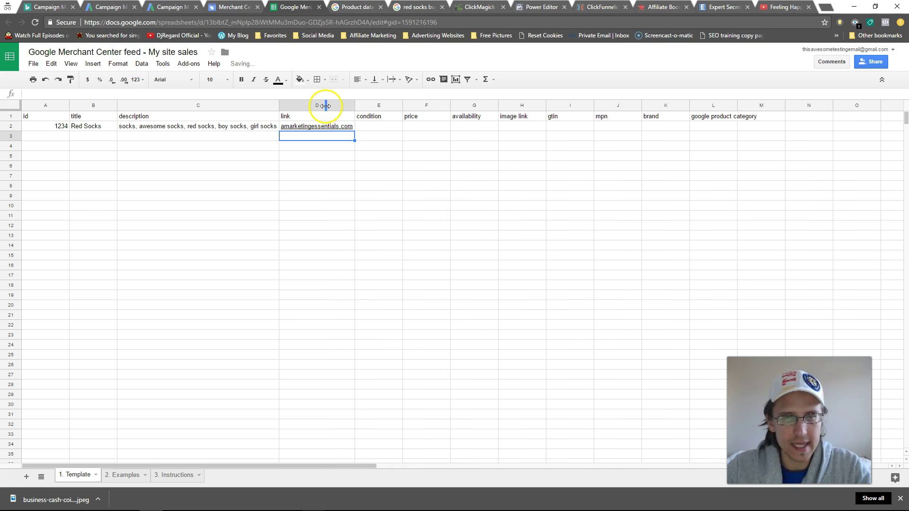
- Look up the supported values for the condition attribute in the product data specification, and return to the feed spreadsheet
{"action": "left_click", "coordinate": [356, 7]}
{"action": "scroll", "coordinate": [240, 258], "scroll_direction": "down", "scroll_amount": 2}
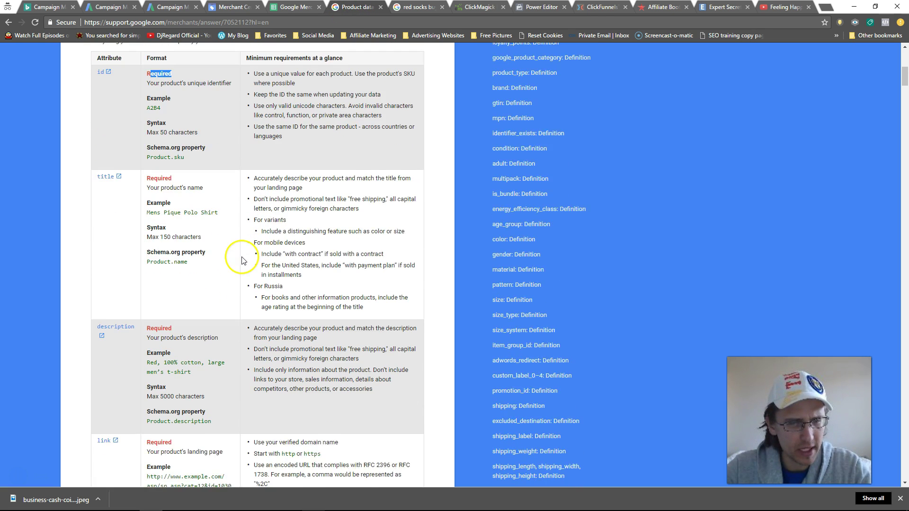
{"action": "scroll", "coordinate": [242, 260], "scroll_direction": "down", "scroll_amount": 12}
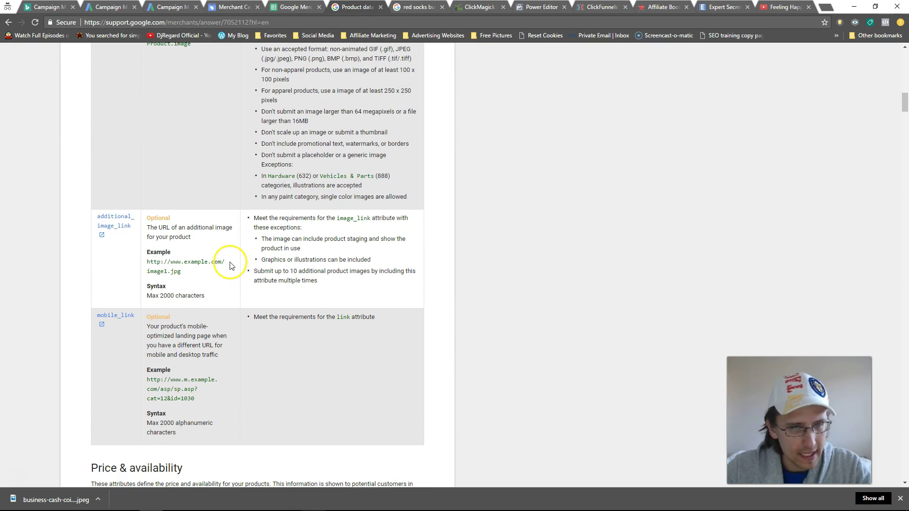
{"action": "scroll", "coordinate": [231, 265], "scroll_direction": "down", "scroll_amount": 13}
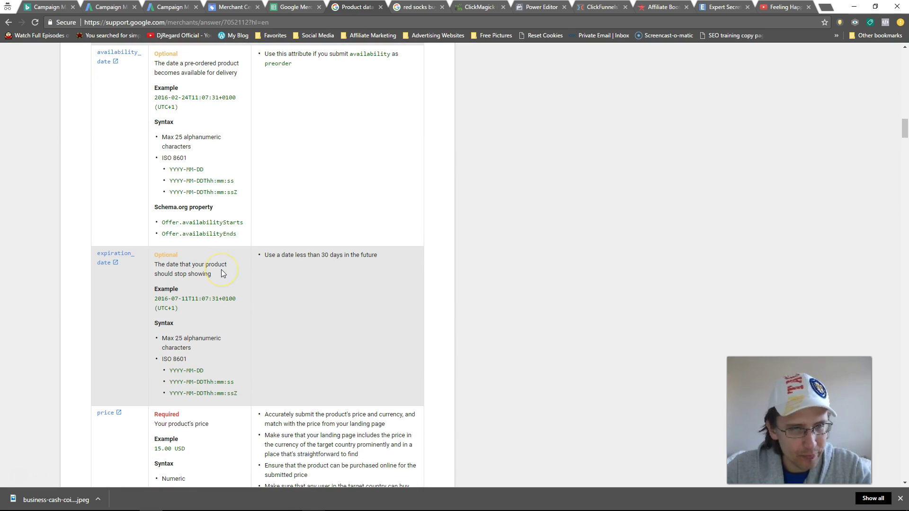
{"action": "scroll", "coordinate": [221, 274], "scroll_direction": "down", "scroll_amount": 12}
{"action": "scroll", "coordinate": [220, 274], "scroll_direction": "down", "scroll_amount": 7}
{"action": "key", "text": "ctrl+f"}
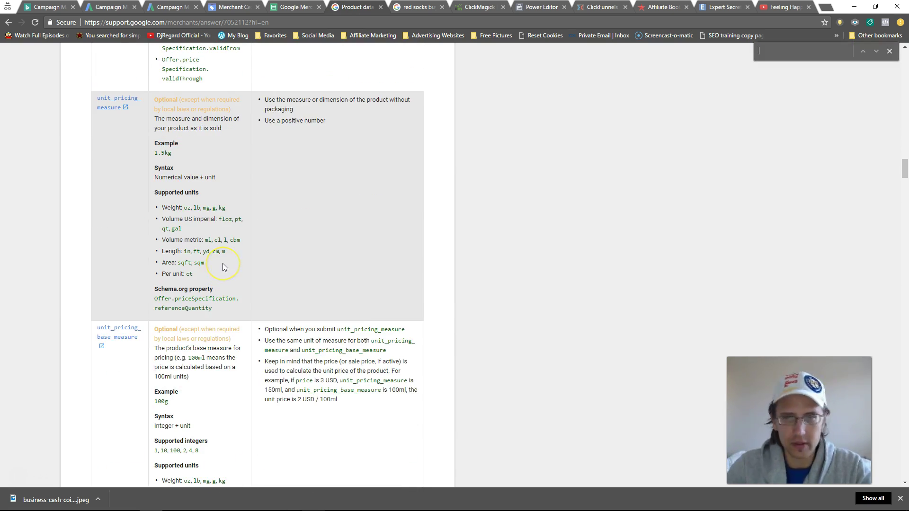
{"action": "type", "text": "condition"}
{"action": "left_click", "coordinate": [226, 282]}
{"action": "scroll", "coordinate": [206, 297], "scroll_direction": "down", "scroll_amount": 2}
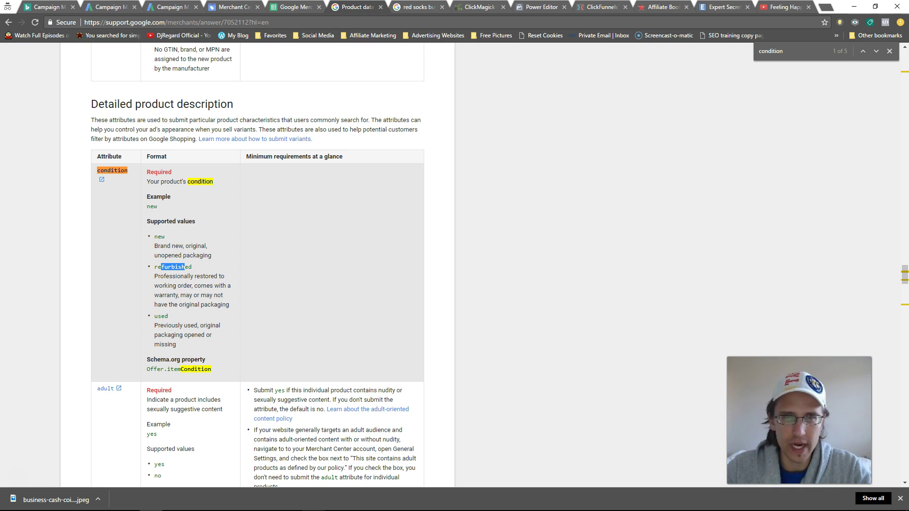
{"action": "left_click", "coordinate": [301, 7]}
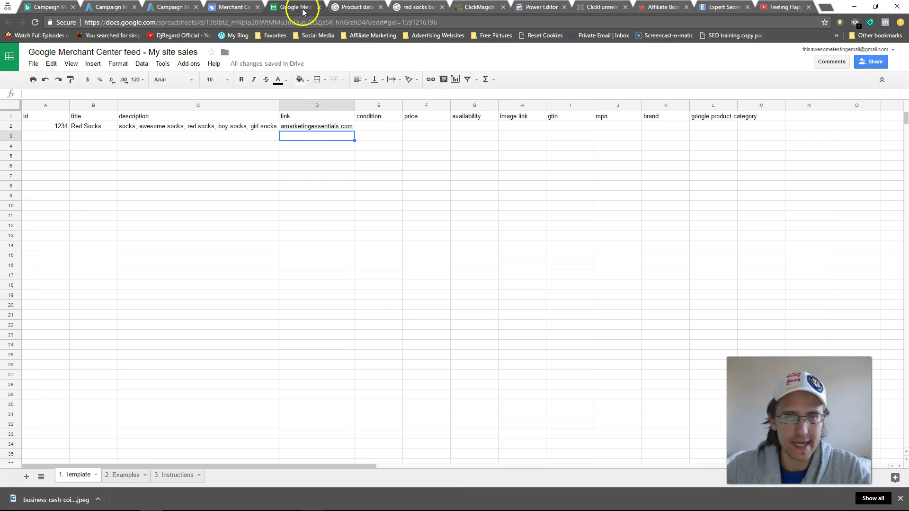
- Enter "used" as the product's condition in the feed spreadsheet
{"action": "left_click", "coordinate": [374, 130]}
{"action": "type", "text": "used"}
{"action": "key", "text": "Tab"}
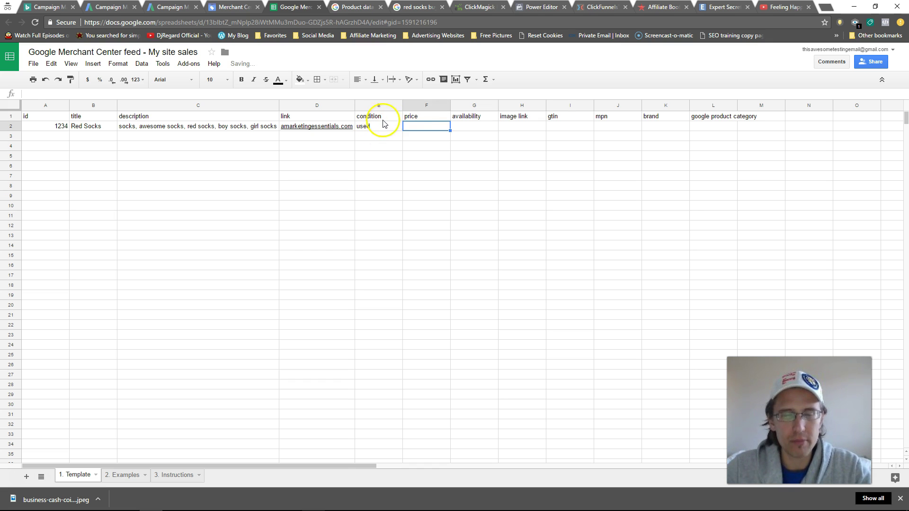
- Look up the price attribute in the product data specification and examine its example format
{"action": "left_click", "coordinate": [352, 7]}
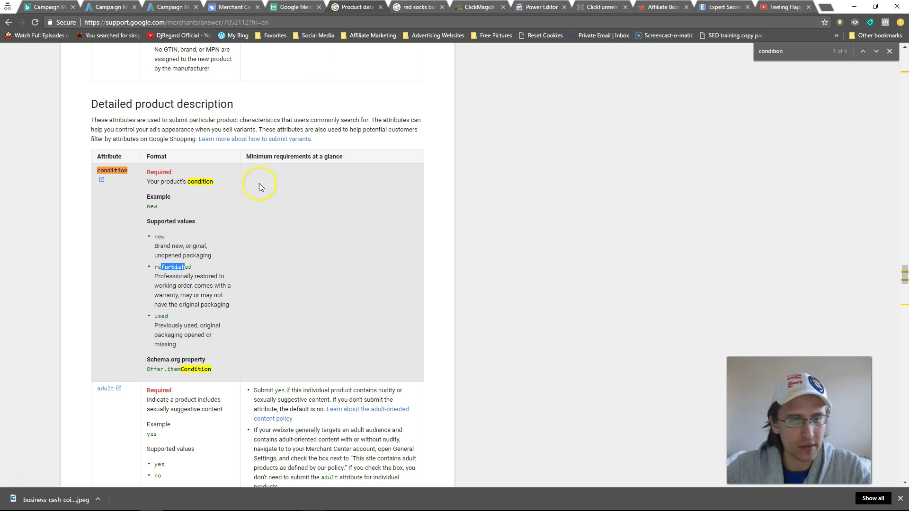
{"action": "scroll", "coordinate": [360, 184], "scroll_direction": "up", "scroll_amount": 5}
{"action": "scroll", "coordinate": [349, 203], "scroll_direction": "up", "scroll_amount": 5}
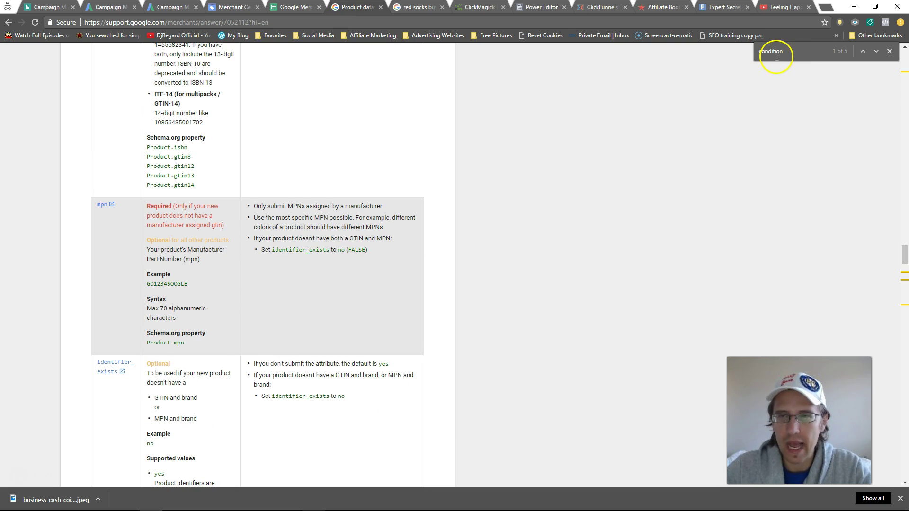
{"action": "type", "text": "price"}
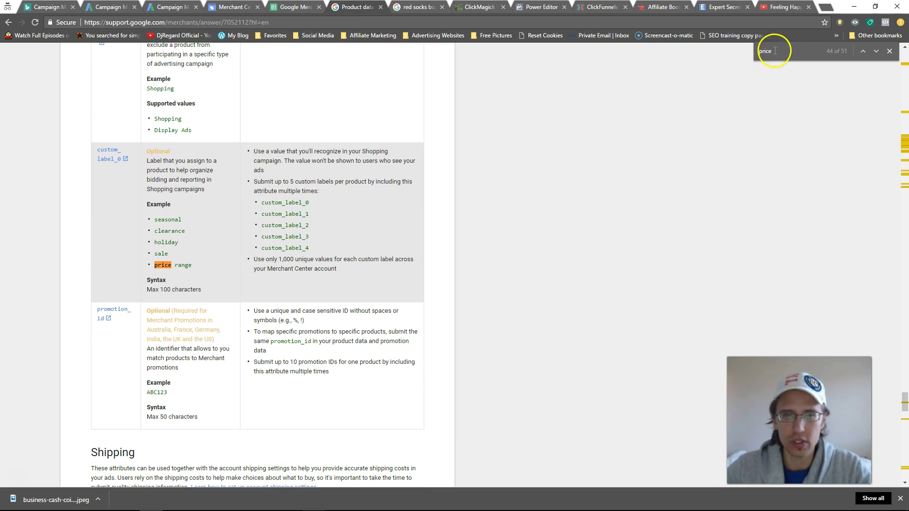
{"action": "scroll", "coordinate": [609, 193], "scroll_direction": "up", "scroll_amount": 4}
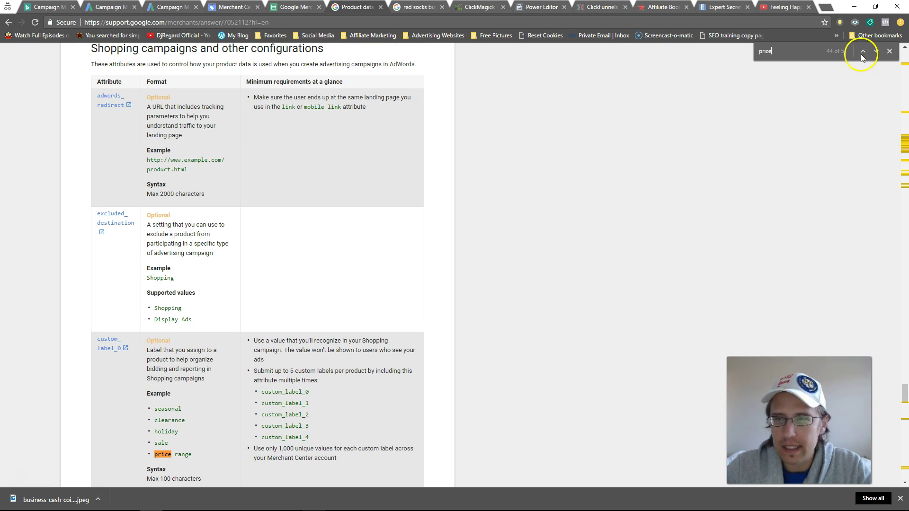
{"action": "scroll", "coordinate": [238, 209], "scroll_direction": "up", "scroll_amount": 7}
{"action": "scroll", "coordinate": [242, 199], "scroll_direction": "up", "scroll_amount": 20}
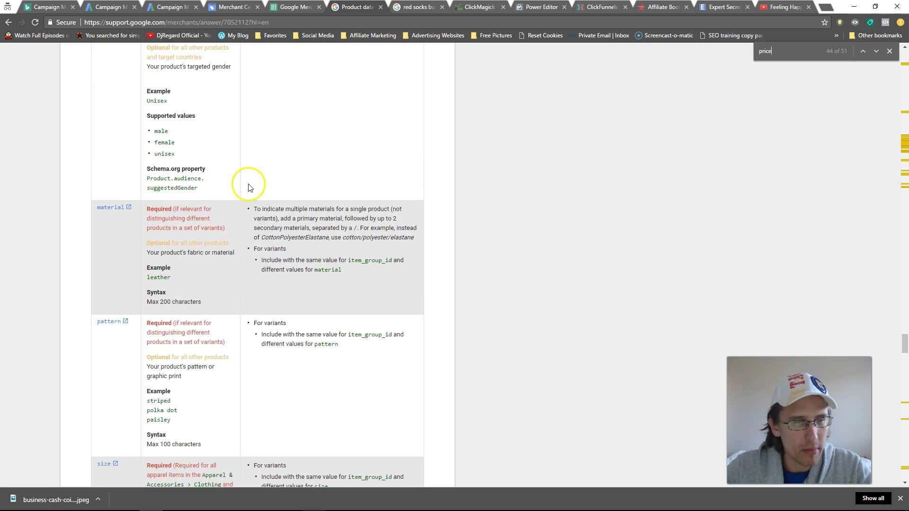
{"action": "scroll", "coordinate": [242, 188], "scroll_direction": "up", "scroll_amount": 20}
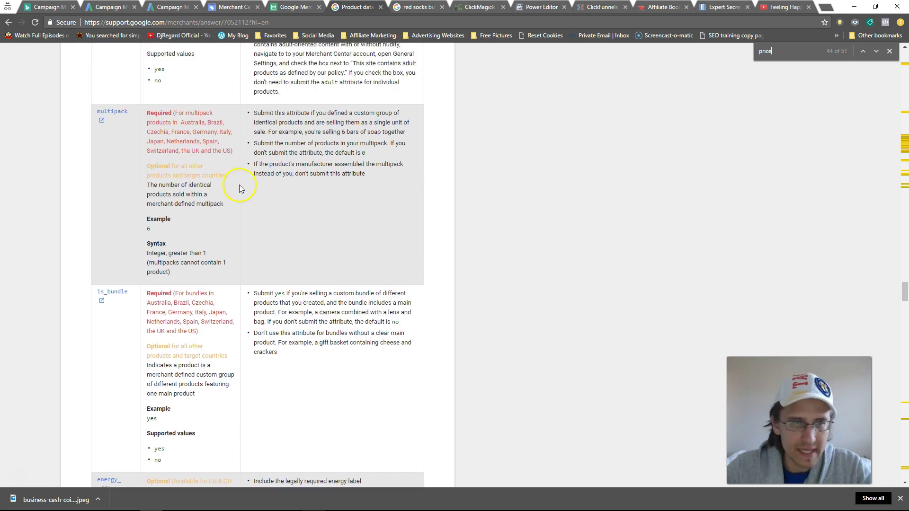
{"action": "scroll", "coordinate": [231, 190], "scroll_direction": "up", "scroll_amount": 20}
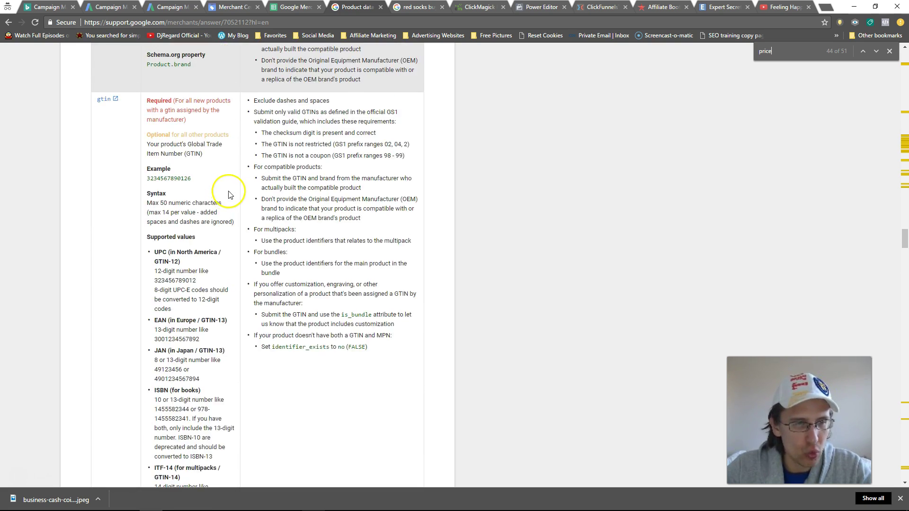
{"action": "scroll", "coordinate": [226, 197], "scroll_direction": "up", "scroll_amount": 20}
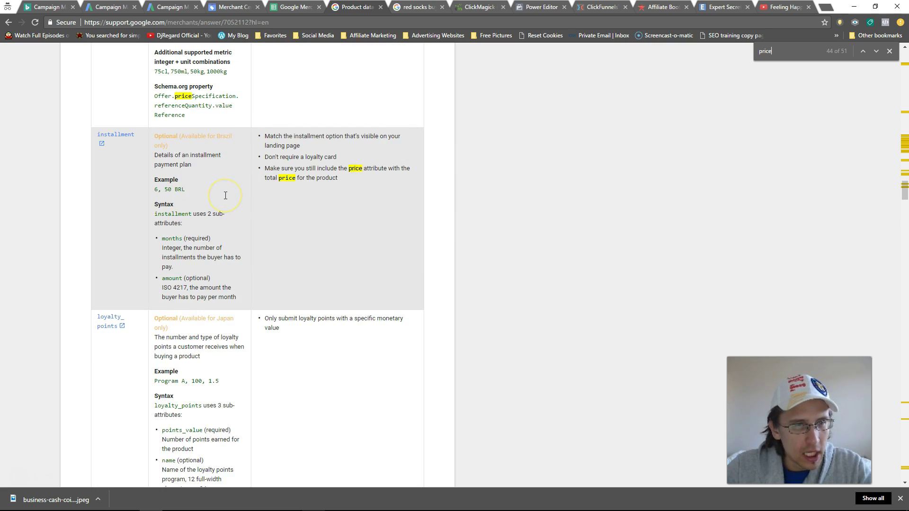
{"action": "scroll", "coordinate": [225, 196], "scroll_direction": "up", "scroll_amount": 20}
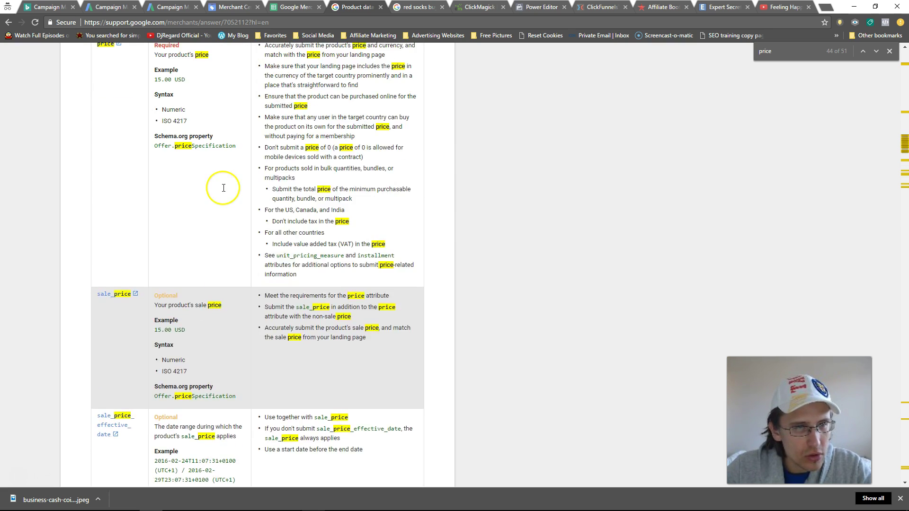
{"action": "scroll", "coordinate": [220, 193], "scroll_direction": "down", "scroll_amount": 3}
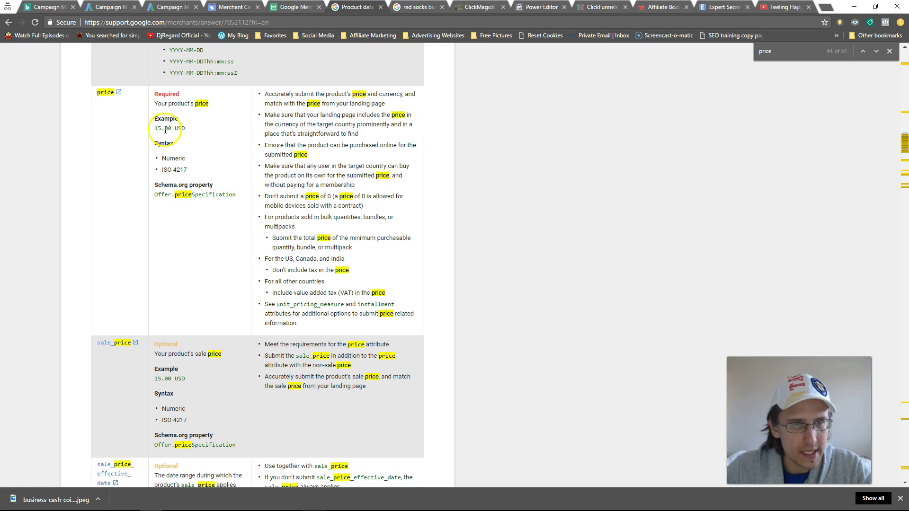
{"action": "mouse_move", "coordinate": [156, 129]}
{"action": "left_mouse_down"}
{"action": "mouse_move", "coordinate": [187, 127]}
{"action": "mouse_move", "coordinate": [173, 153]}
{"action": "mouse_move", "coordinate": [166, 133]}
{"action": "left_mouse_up"}
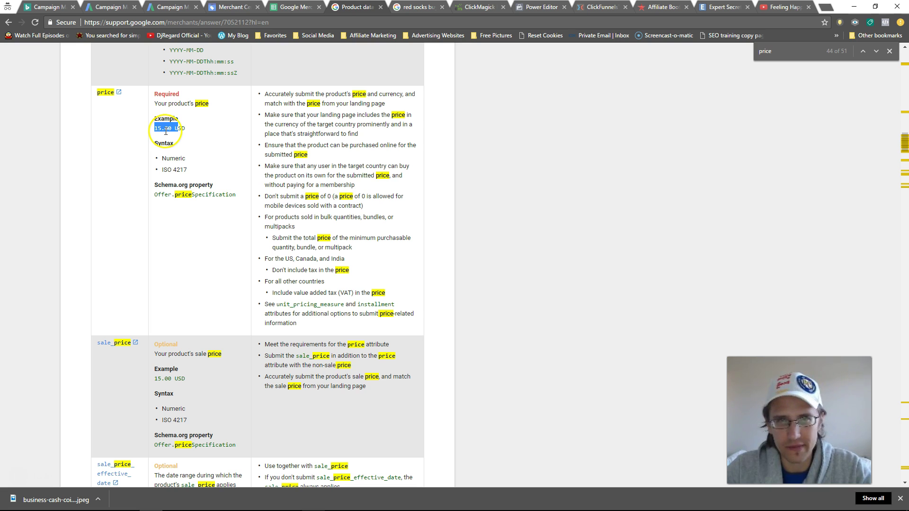
- Return to the feed spreadsheet and enter 20.00 USD as the product's price
{"action": "left_click", "coordinate": [303, 8]}
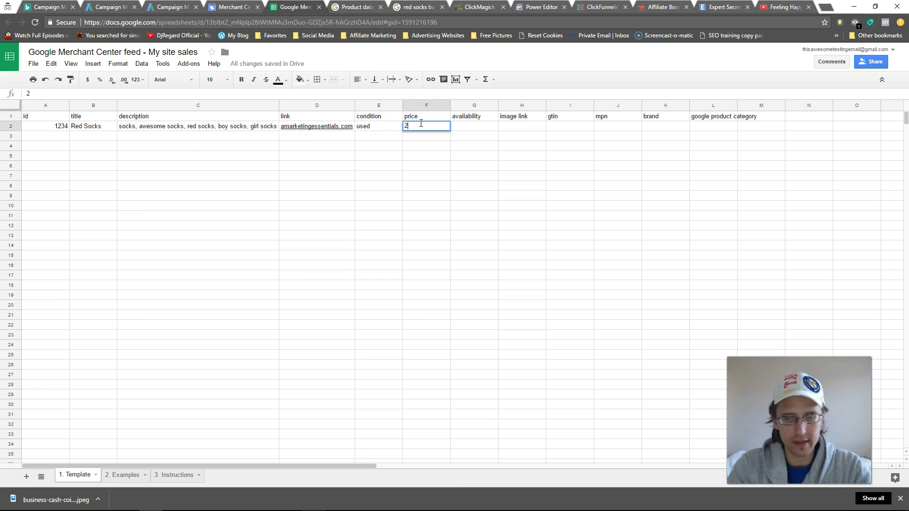
{"action": "key", "text": "Tab"}
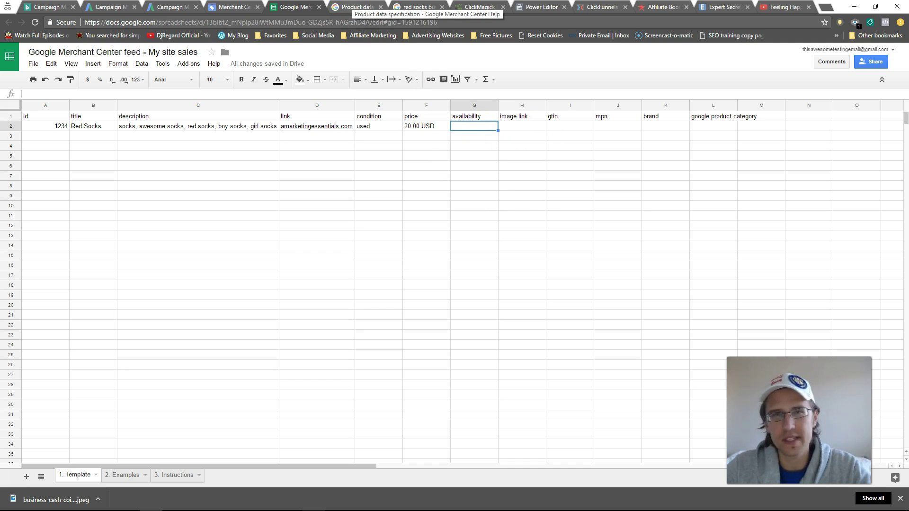
- Search the product data specification for "availability" and examine the attribute's supported values
{"action": "left_click", "coordinate": [358, 7]}
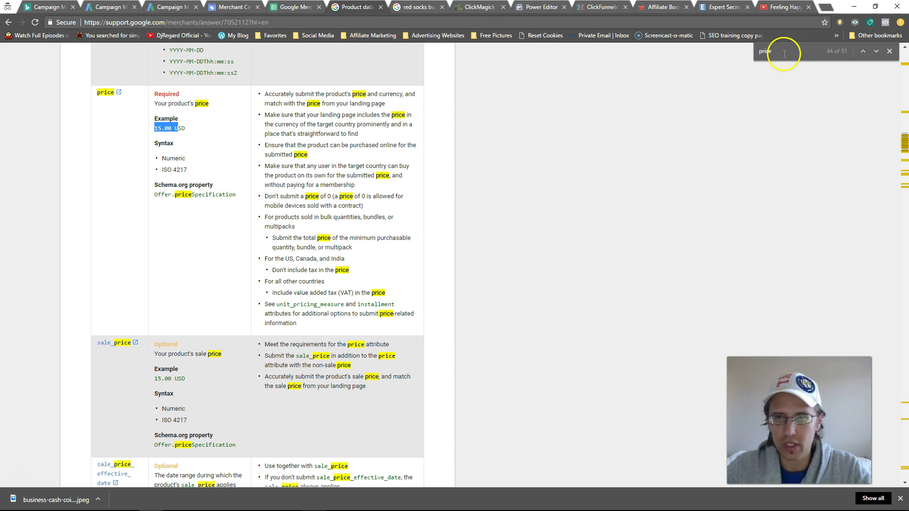
{"action": "type", "text": "availabl"}
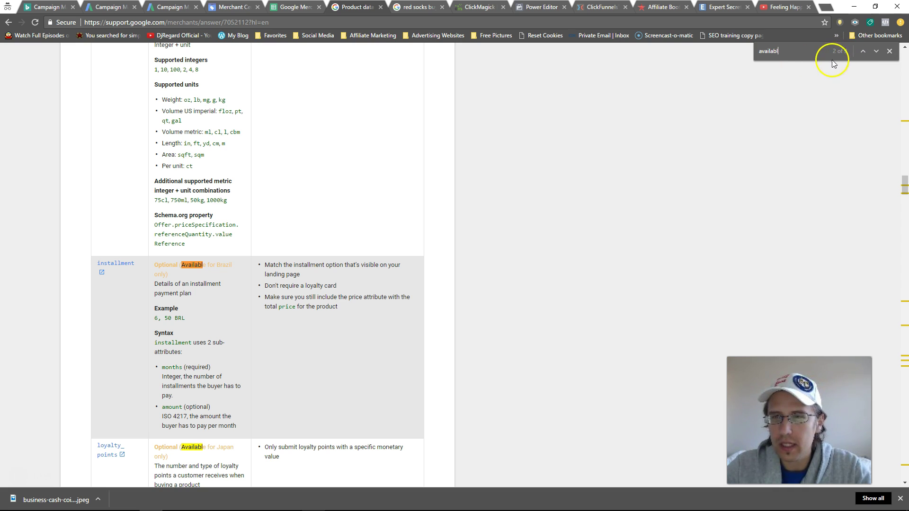
{"action": "key", "text": "BackSpace"}
{"action": "type", "text": "ility"}
{"action": "left_click", "coordinate": [877, 51]}
{"action": "left_click", "coordinate": [877, 51]}
{"action": "left_click", "coordinate": [877, 51]}
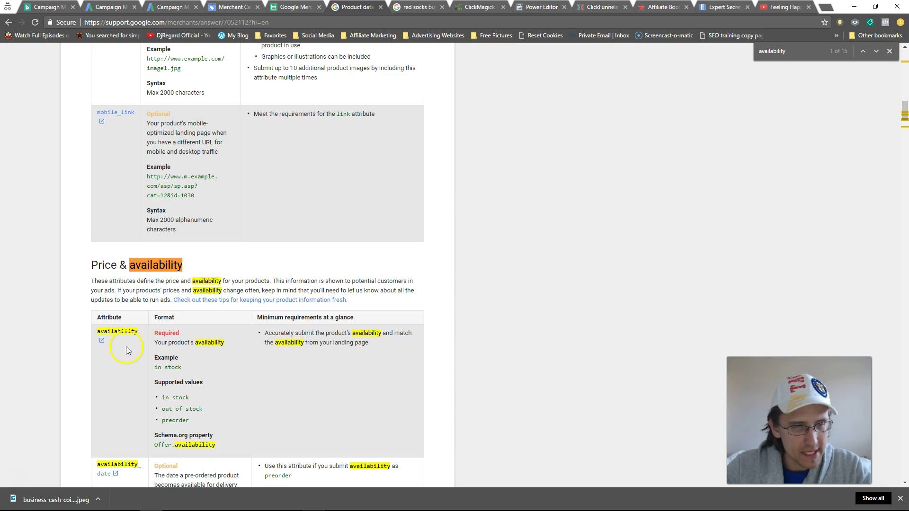
{"action": "left_click_drag", "start_coordinate": [165, 397], "coordinate": [186, 422]}
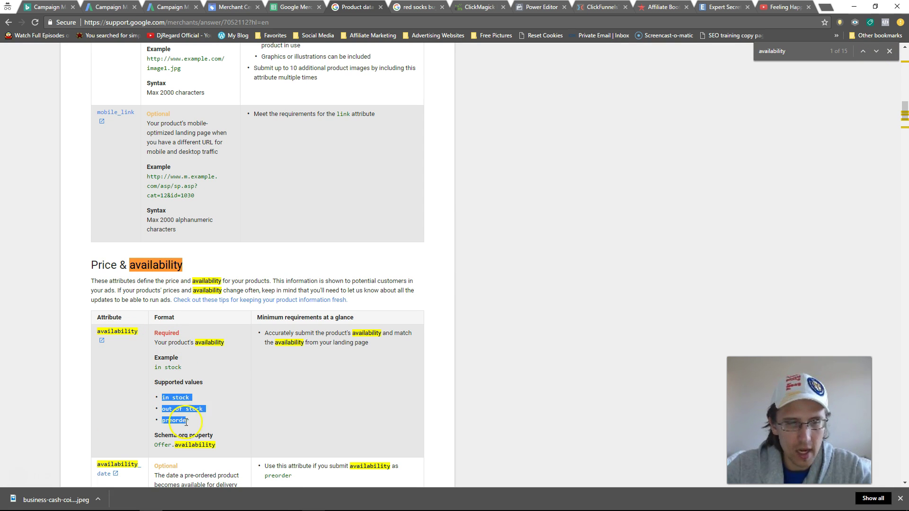
- Return to the feed spreadsheet and enter "preorder" as the product's availability
{"action": "left_click", "coordinate": [291, 7]}
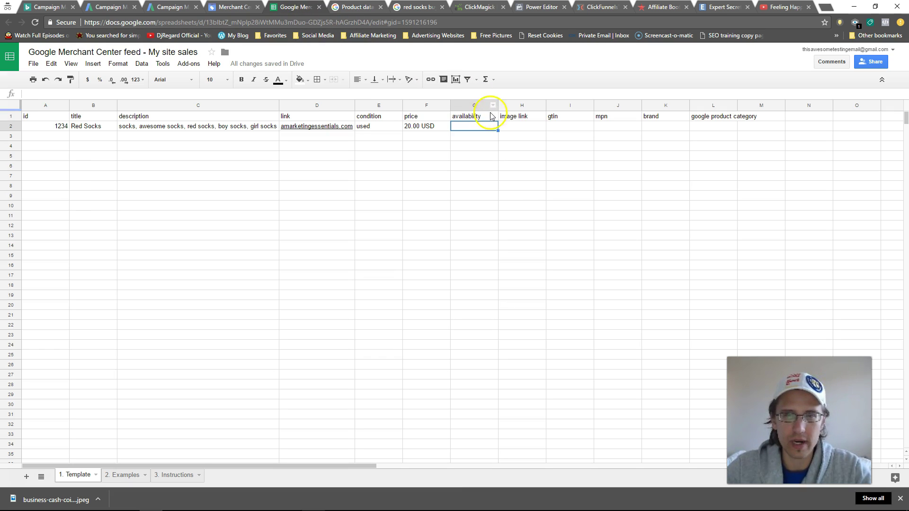
{"action": "type", "text": "preorder"}
{"action": "key", "text": "Tab"}
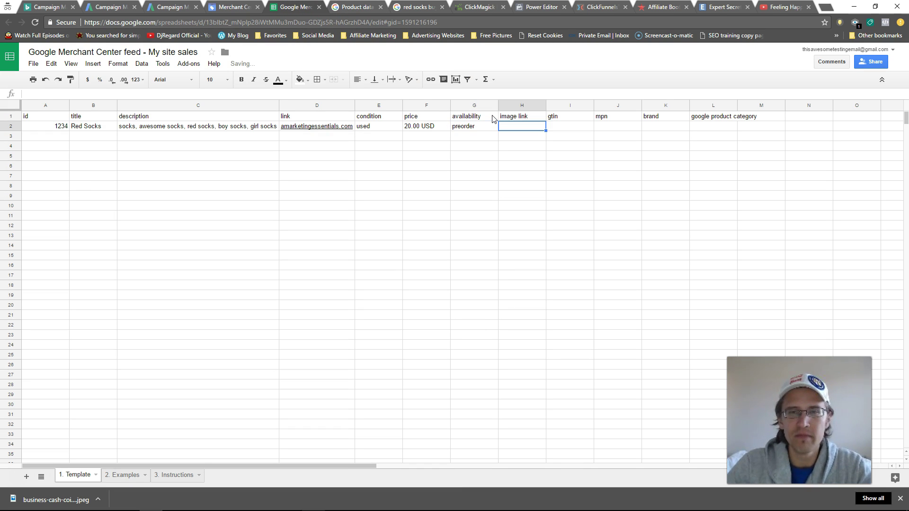
- Search the product data specification for "link" and examine the image_link attribute's example URL and accepted image formats
{"action": "left_click", "coordinate": [347, 9]}
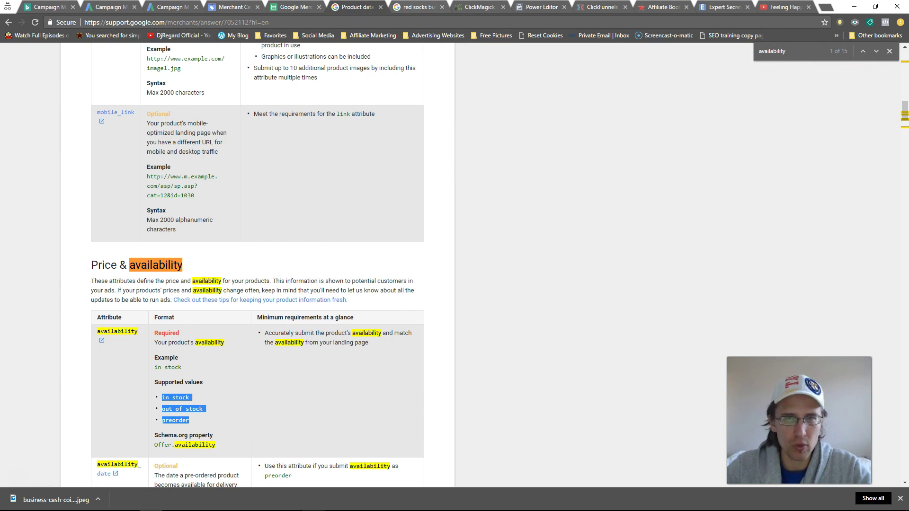
{"action": "left_click", "coordinate": [418, 8]}
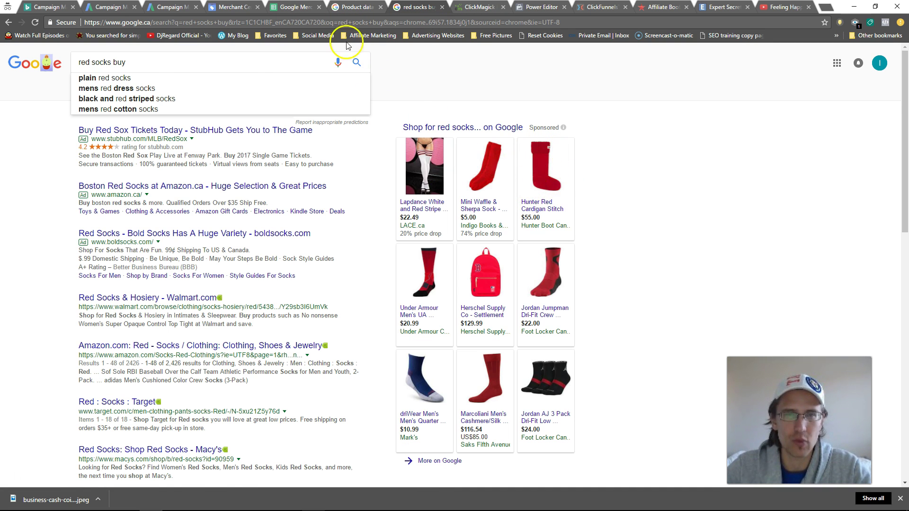
{"action": "left_click", "coordinate": [350, 8]}
{"action": "left_click_drag", "start_coordinate": [789, 51], "coordinate": [768, 56]}
{"action": "type", "text": "link"}
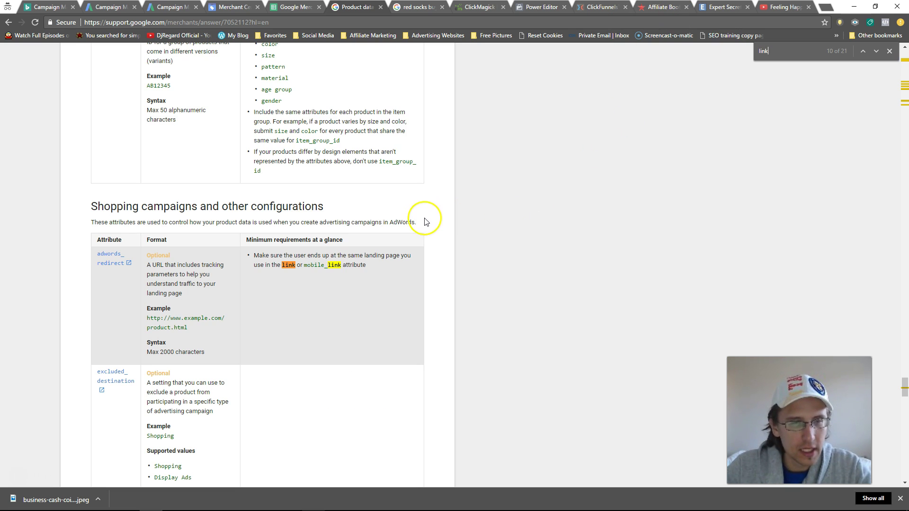
{"action": "scroll", "coordinate": [425, 221], "scroll_direction": "down", "scroll_amount": 1}
{"action": "scroll", "coordinate": [412, 203], "scroll_direction": "up", "scroll_amount": 15}
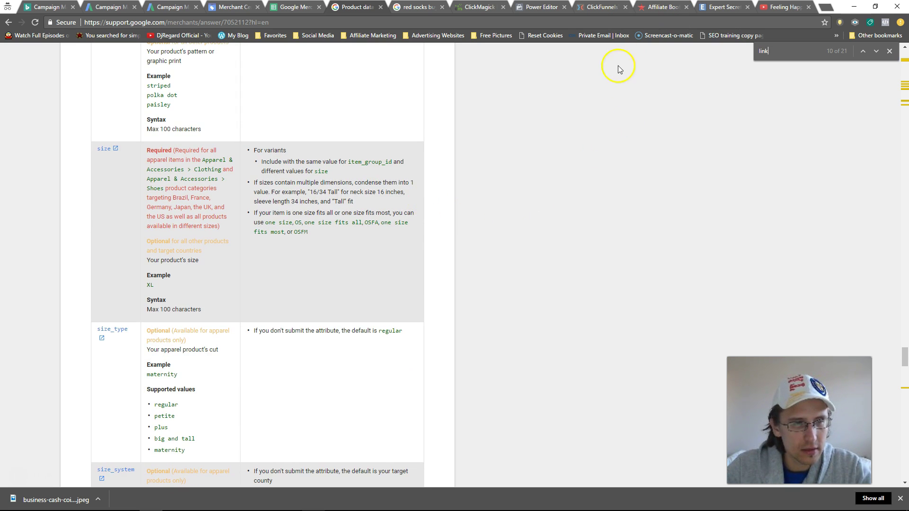
{"action": "left_click", "coordinate": [863, 51]}
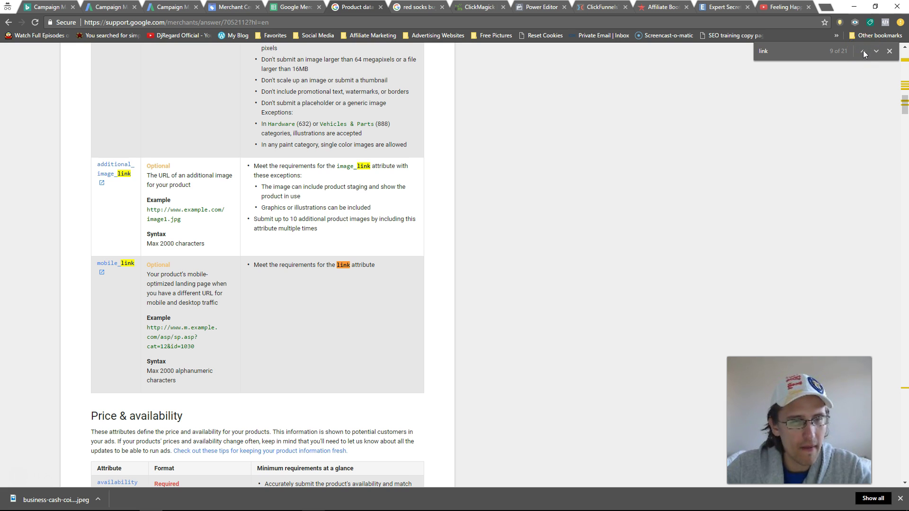
{"action": "scroll", "coordinate": [137, 182], "scroll_direction": "up", "scroll_amount": 6}
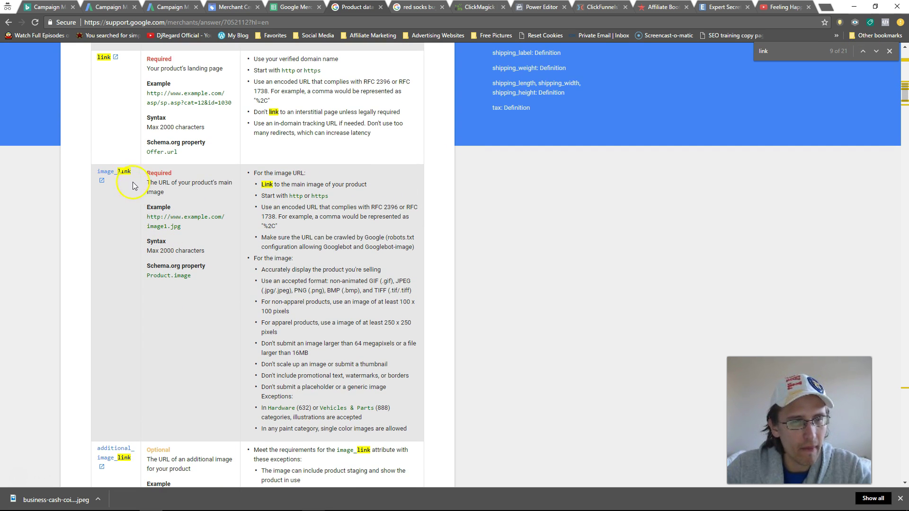
{"action": "left_click_drag", "start_coordinate": [166, 183], "coordinate": [228, 190]}
{"action": "left_click_drag", "start_coordinate": [161, 217], "coordinate": [189, 227]}
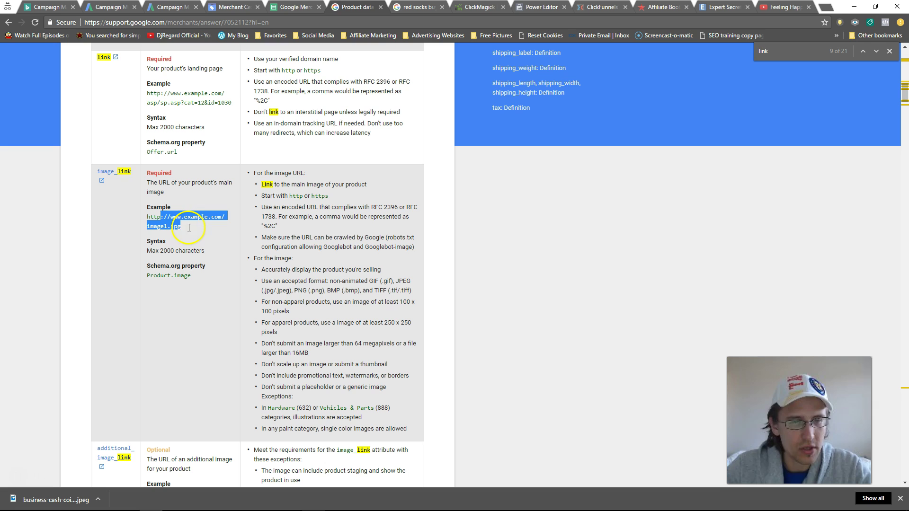
{"action": "left_click", "coordinate": [165, 275]}
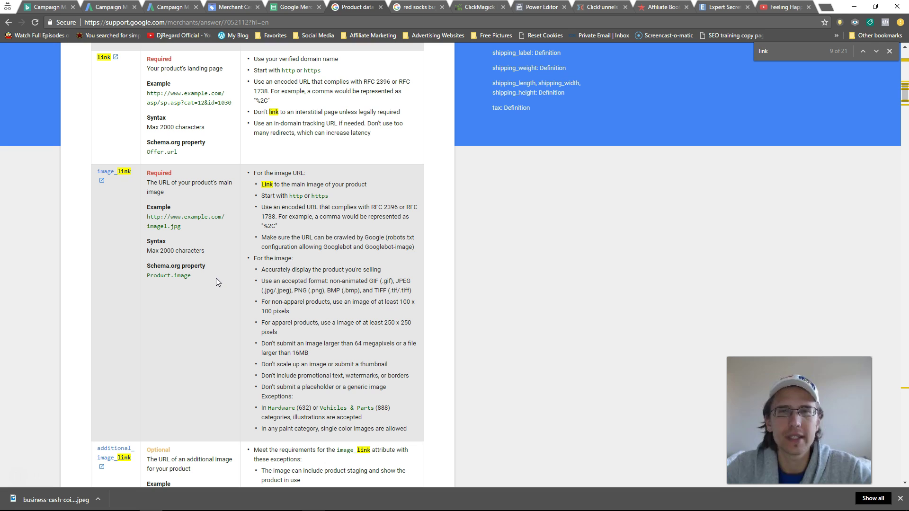
{"action": "left_click", "coordinate": [234, 260]}
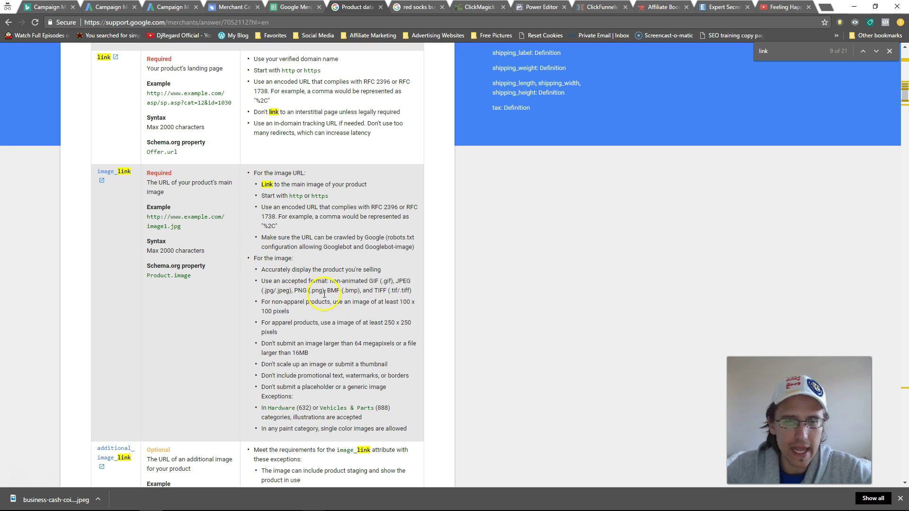
{"action": "left_click_drag", "start_coordinate": [360, 282], "coordinate": [338, 294]}
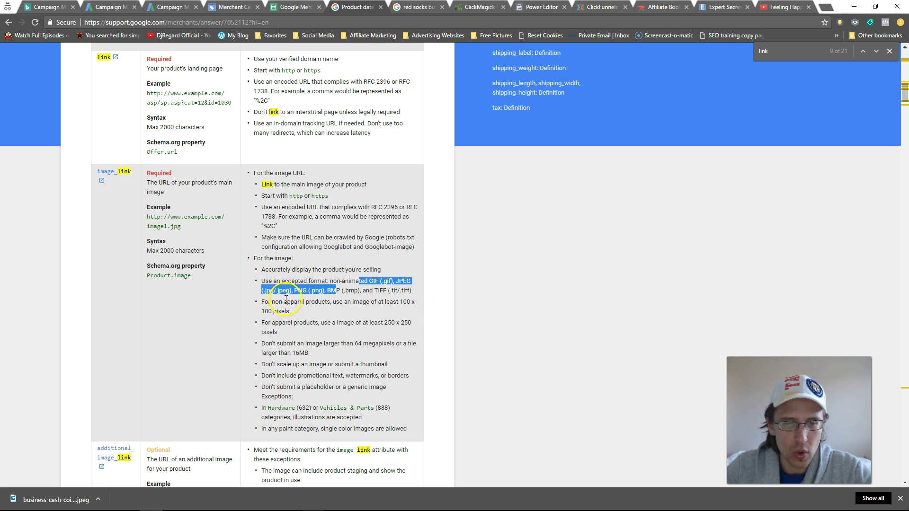
{"action": "left_click", "coordinate": [301, 6]}
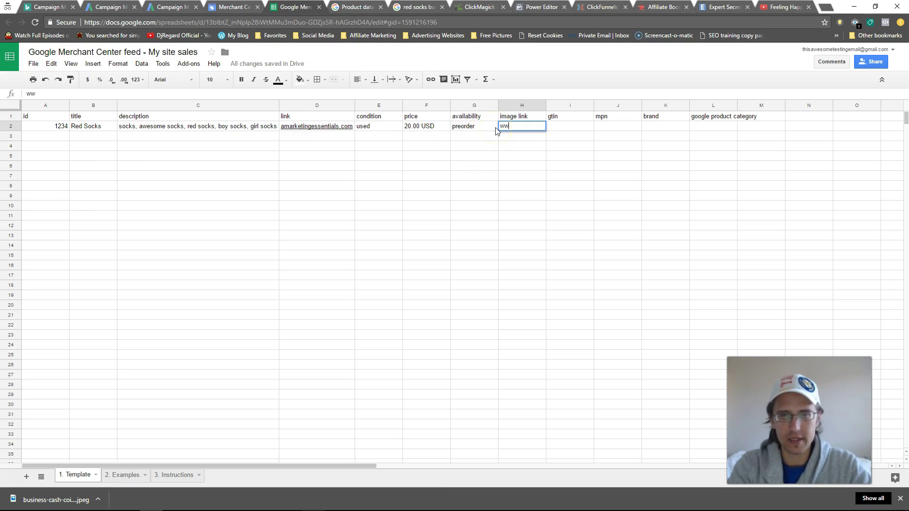
{"action": "type", "text": "com"}
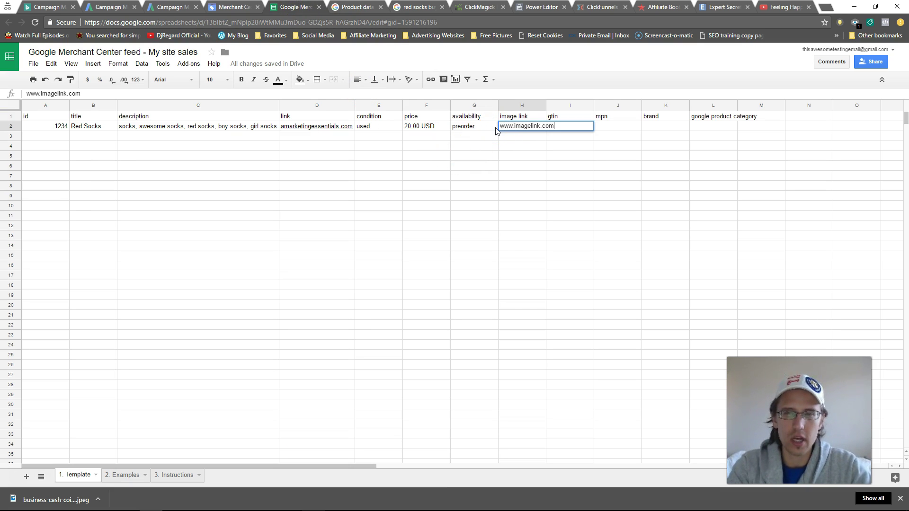
{"action": "key", "text": "Return"}
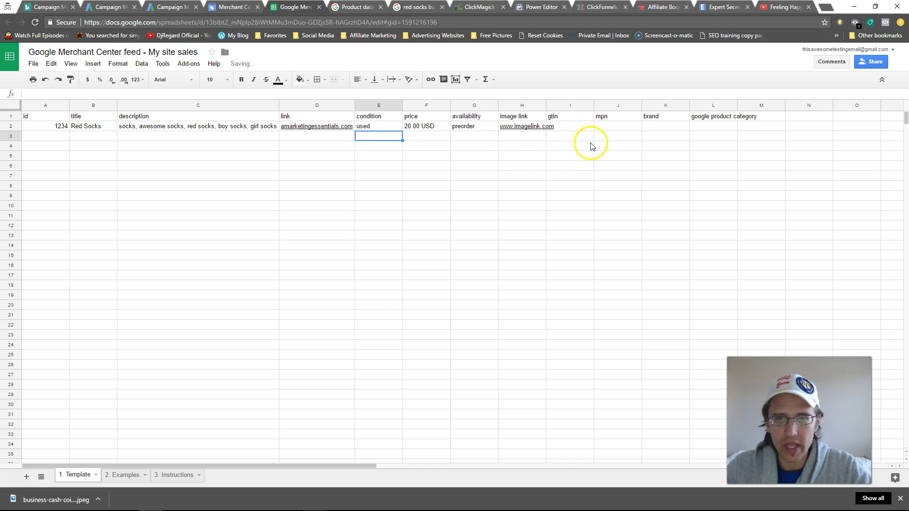
{"action": "left_click", "coordinate": [570, 126]}
{"action": "left_click", "coordinate": [632, 126]}
{"action": "left_click", "coordinate": [663, 126]}
{"action": "left_click", "coordinate": [722, 126]}
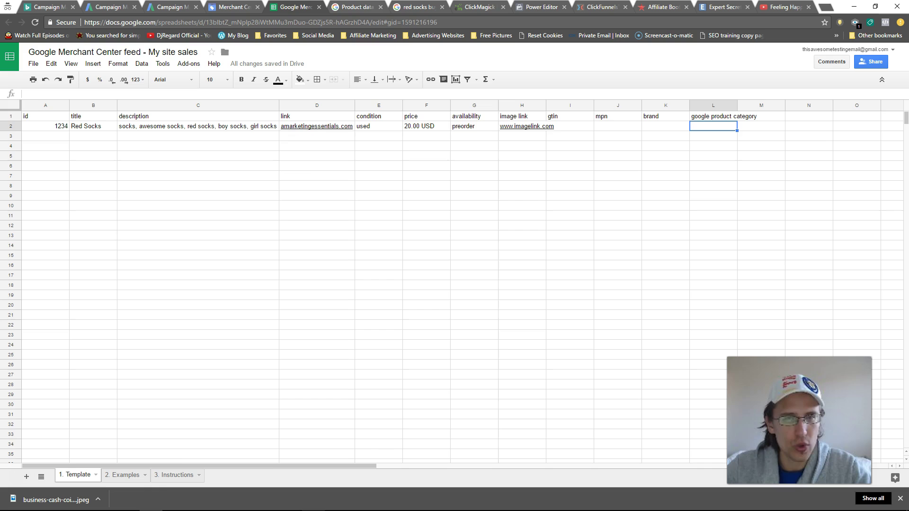
- Search the product data specification for "gtin" and examine for which products the attribute is required or optional
{"action": "left_click", "coordinate": [362, 7]}
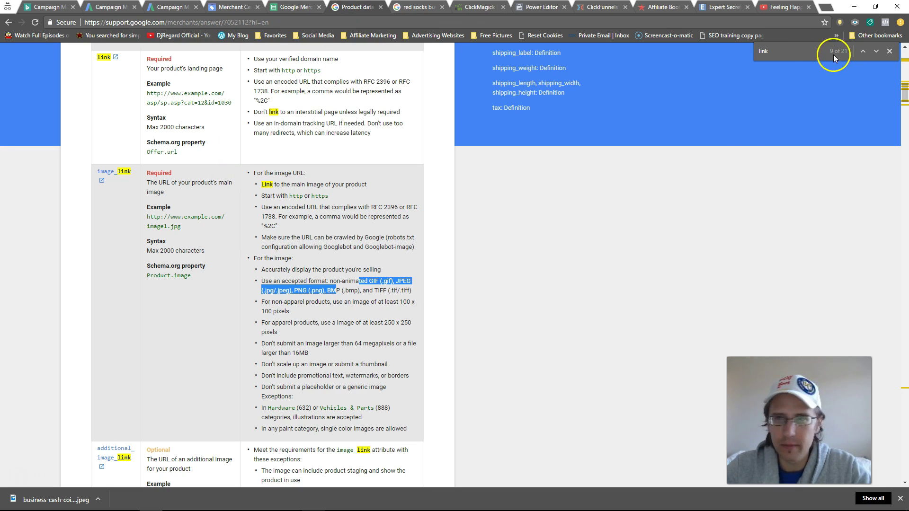
{"action": "key", "text": "ctrl+f"}
{"action": "type", "text": "gtin"}
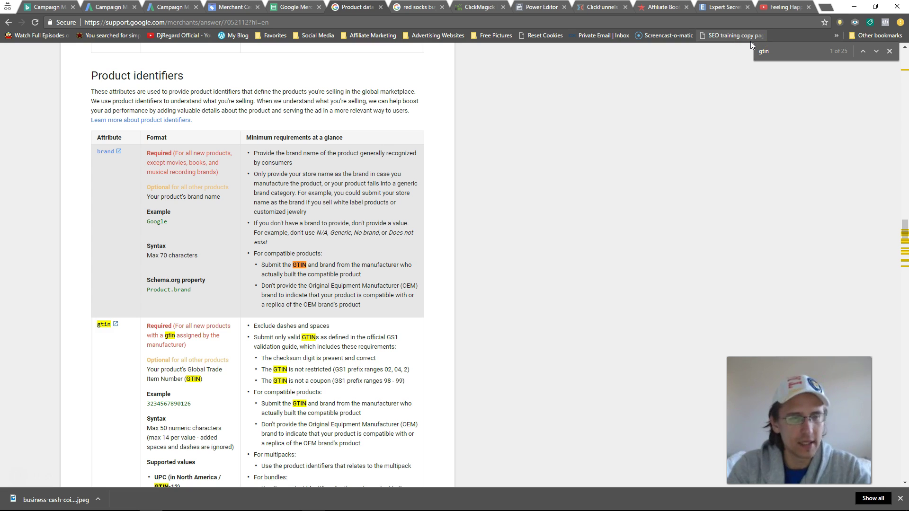
{"action": "scroll", "coordinate": [237, 228], "scroll_direction": "down", "scroll_amount": 1}
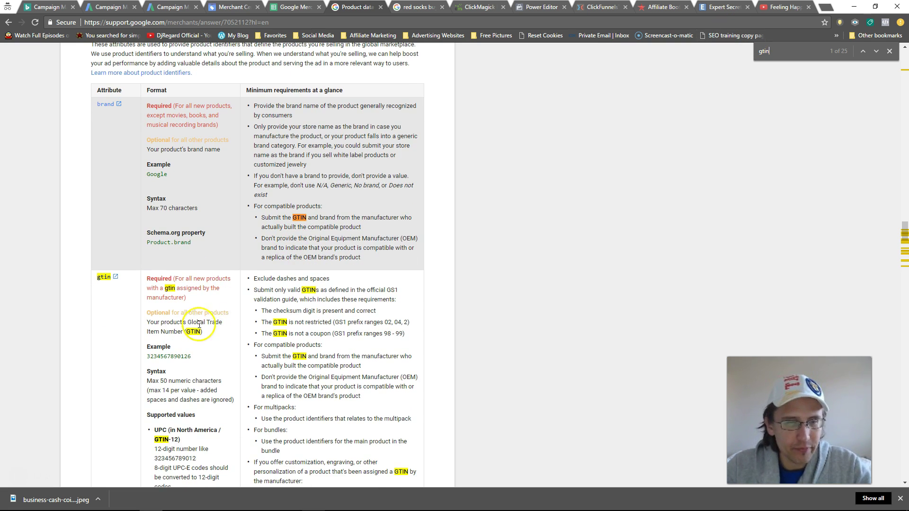
{"action": "scroll", "coordinate": [199, 325], "scroll_direction": "down", "scroll_amount": 1}
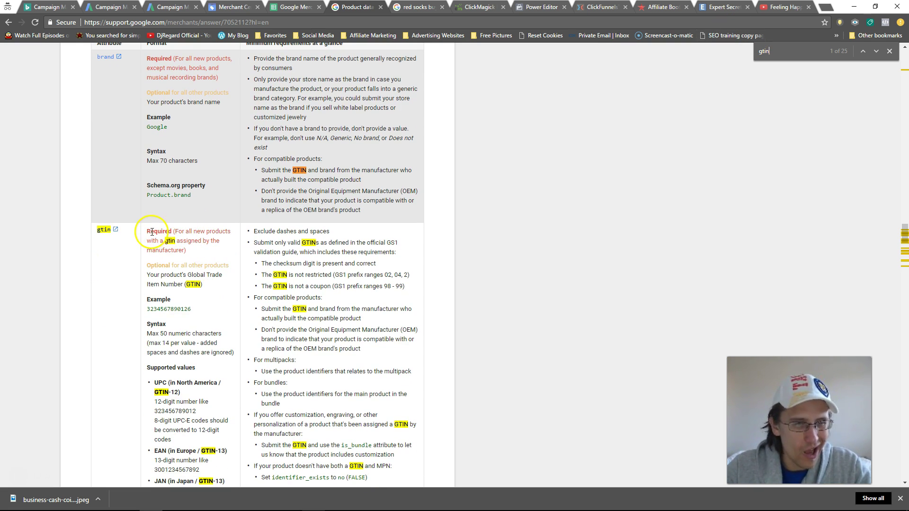
{"action": "left_click_drag", "start_coordinate": [176, 230], "coordinate": [185, 251]}
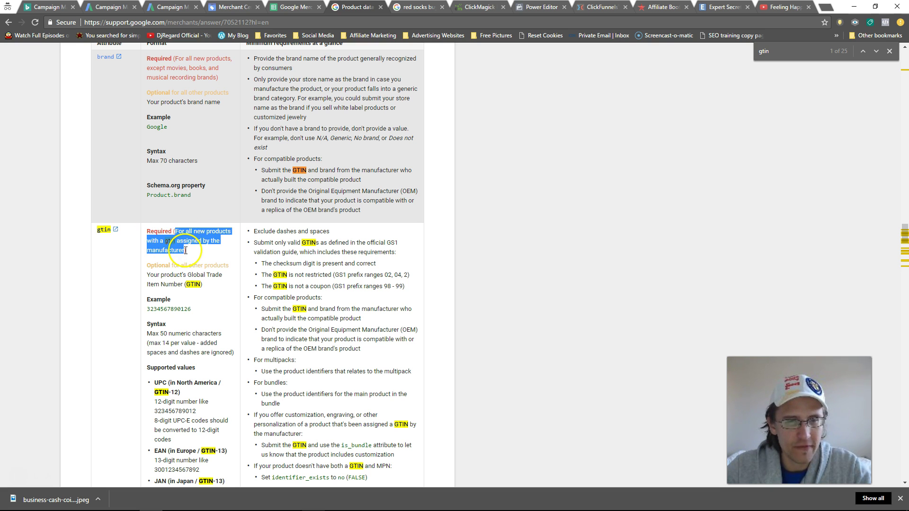
{"action": "scroll", "coordinate": [186, 250], "scroll_direction": "down", "scroll_amount": 2}
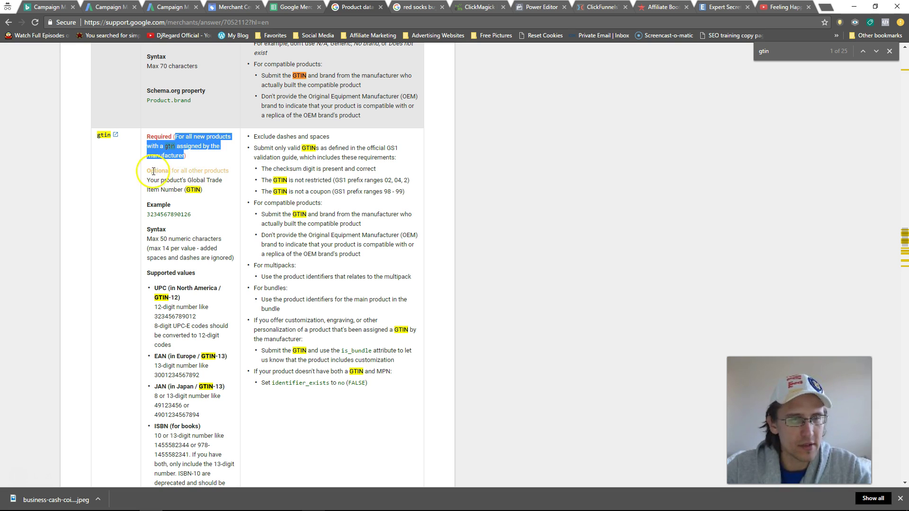
{"action": "left_click_drag", "start_coordinate": [153, 171], "coordinate": [215, 172]}
{"action": "left_click", "coordinate": [281, 200]}
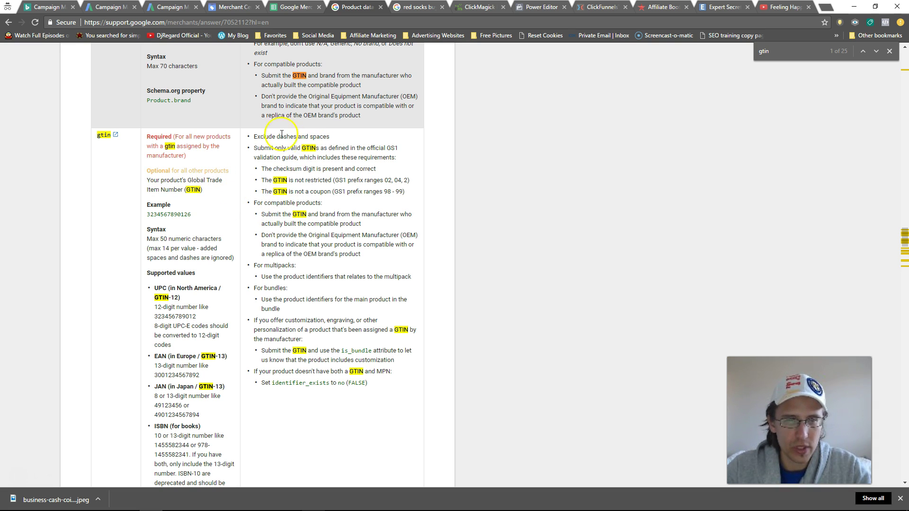
- Examine the gtin attribute's syntax limits and supported values, including the ISBN format for books
{"action": "left_click_drag", "start_coordinate": [163, 240], "coordinate": [188, 261]}
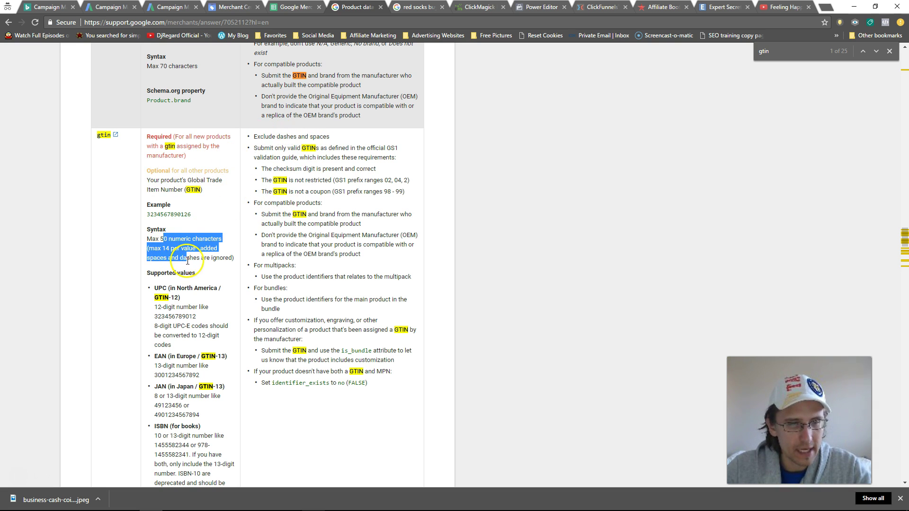
{"action": "scroll", "coordinate": [191, 284], "scroll_direction": "down", "scroll_amount": 2}
{"action": "scroll", "coordinate": [191, 289], "scroll_direction": "up", "scroll_amount": 1}
{"action": "scroll", "coordinate": [180, 265], "scroll_direction": "down", "scroll_amount": 2}
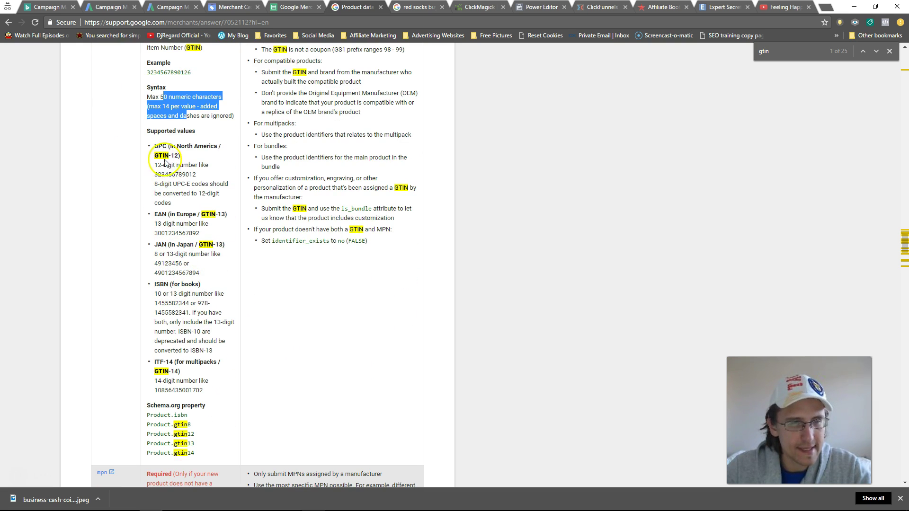
{"action": "left_click_drag", "start_coordinate": [166, 294], "coordinate": [225, 342]}
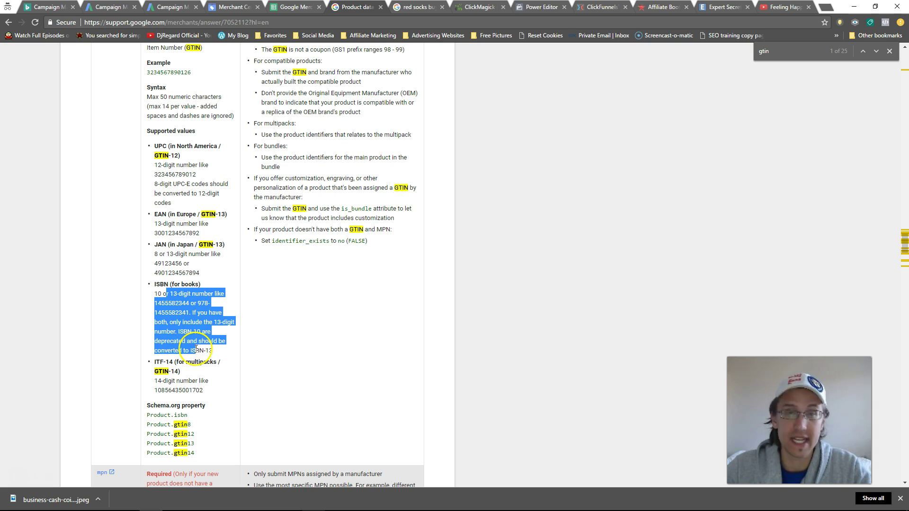
{"action": "scroll", "coordinate": [180, 265], "scroll_direction": "up", "scroll_amount": 3}
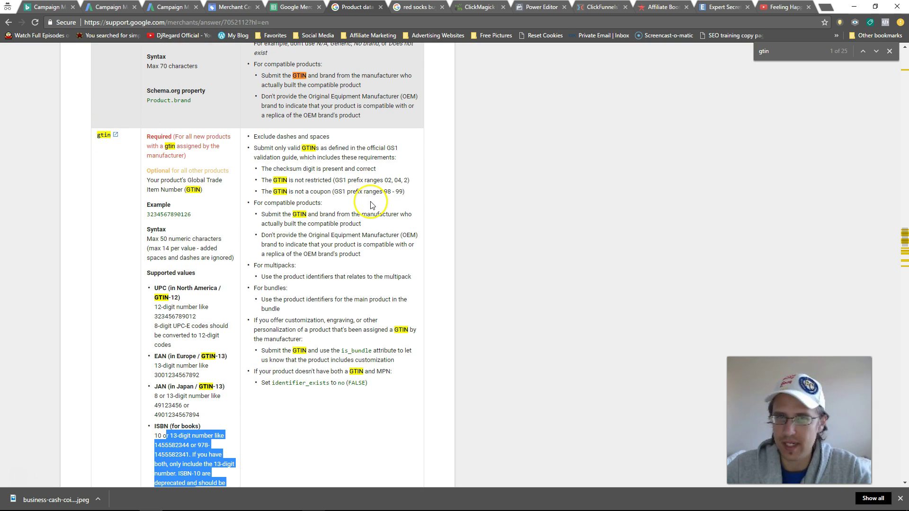
- Close the feed spreadsheet with gtin left empty, fetch the My site sales feed in Merchant Center and refresh its status
{"action": "left_click", "coordinate": [298, 8]}
{"action": "left_click", "coordinate": [562, 128]}
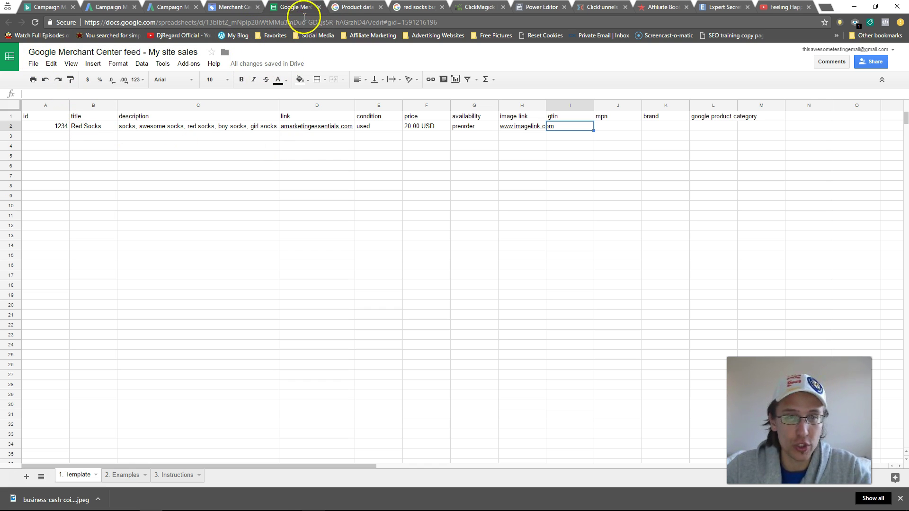
{"action": "left_click", "coordinate": [319, 7]}
{"action": "left_click", "coordinate": [230, 7]}
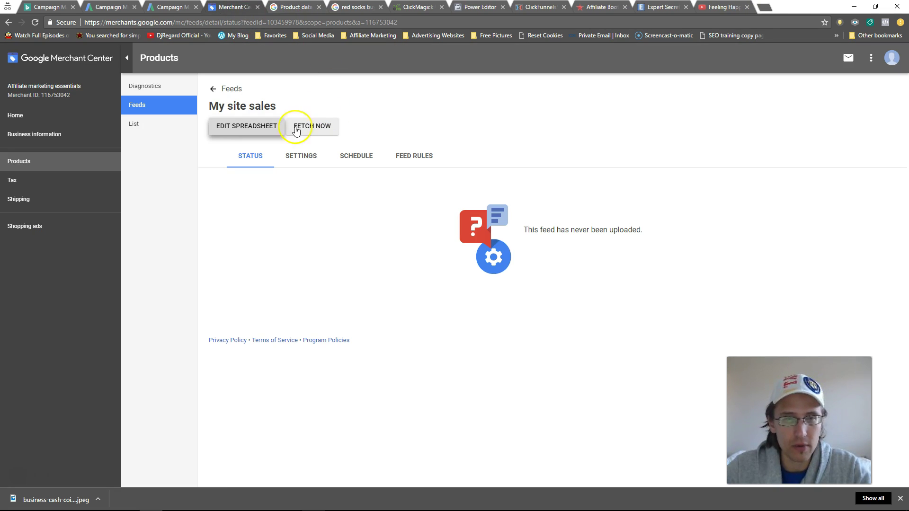
{"action": "left_click", "coordinate": [320, 127]}
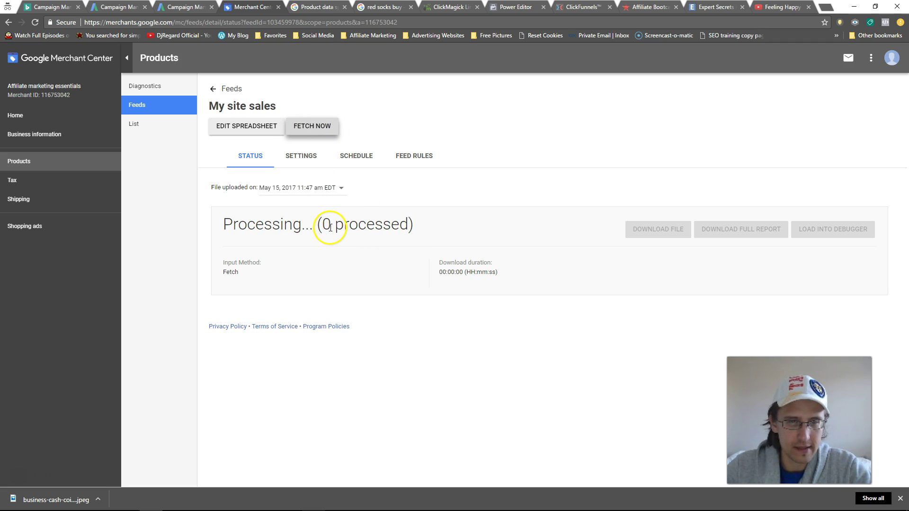
{"action": "left_click", "coordinate": [38, 23]}
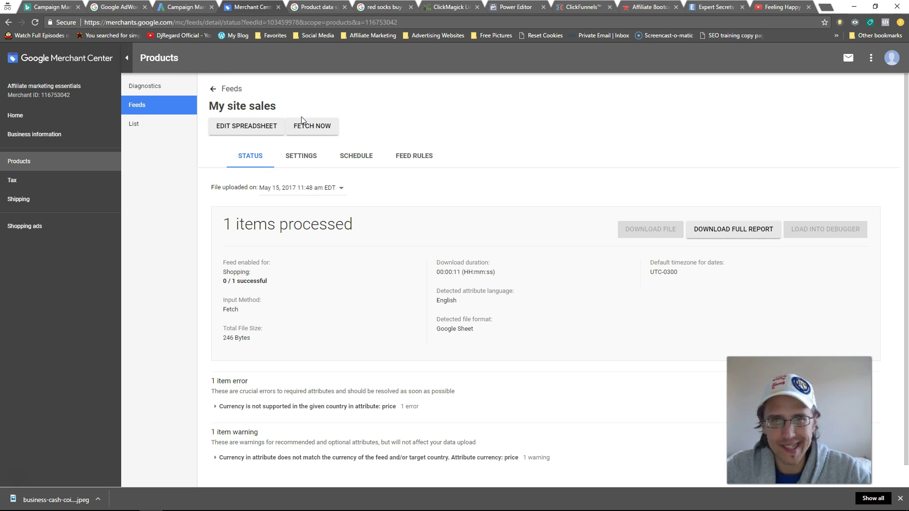
- Examine the fetched feed's processing results and expand the details of the price attribute's error and warning
{"action": "left_click_drag", "start_coordinate": [226, 226], "coordinate": [374, 229]}
{"action": "left_click_drag", "start_coordinate": [274, 284], "coordinate": [221, 284]}
{"action": "left_click", "coordinate": [285, 283]}
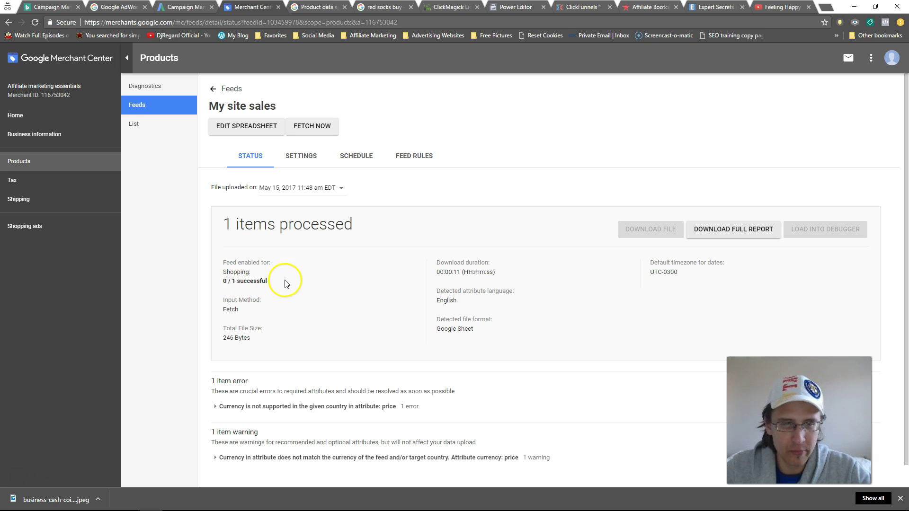
{"action": "scroll", "coordinate": [300, 270], "scroll_direction": "down", "scroll_amount": 1}
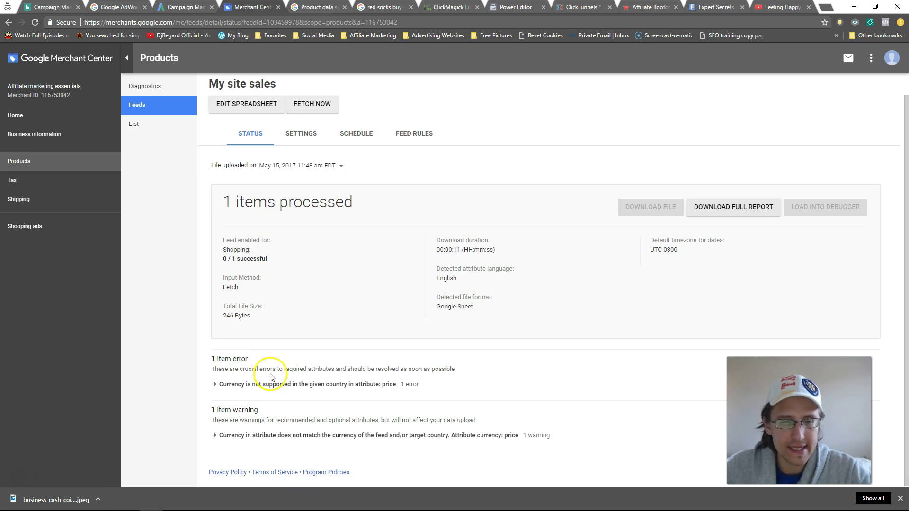
{"action": "left_click", "coordinate": [230, 386]}
{"action": "scroll", "coordinate": [301, 398], "scroll_direction": "down", "scroll_amount": 3}
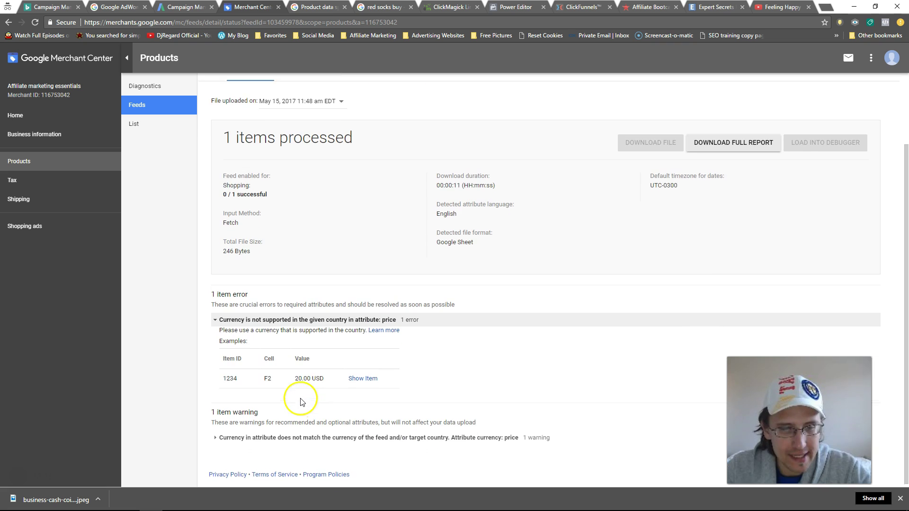
{"action": "double_click", "coordinate": [317, 376]}
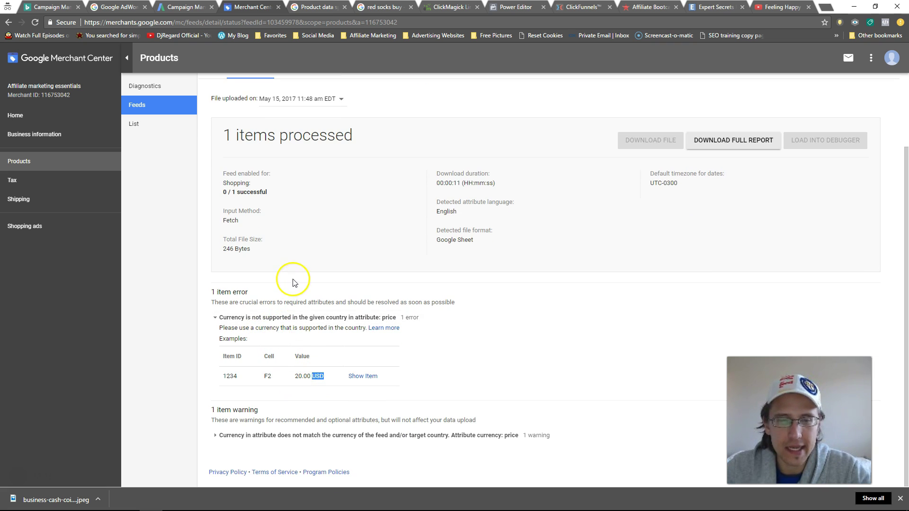
{"action": "left_click", "coordinate": [260, 435]}
{"action": "scroll", "coordinate": [312, 344], "scroll_direction": "down", "scroll_amount": 1}
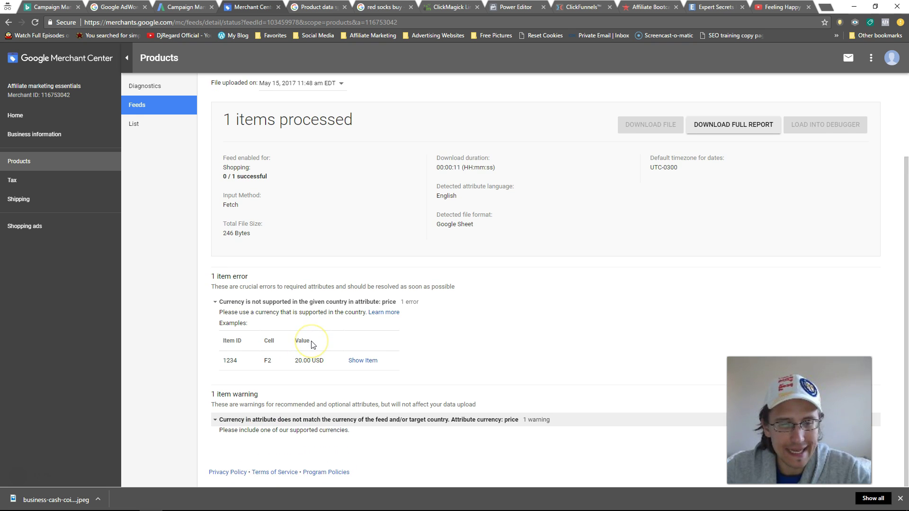
{"action": "scroll", "coordinate": [306, 339], "scroll_direction": "up", "scroll_amount": 3}
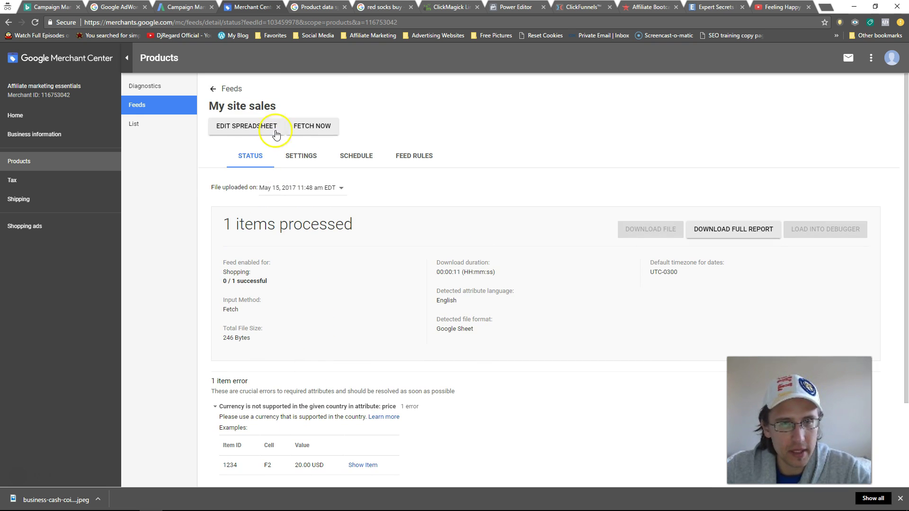
- Open the My site sales feed spreadsheet and change the product's price to 20.00 CAD
{"action": "left_click", "coordinate": [253, 128]}
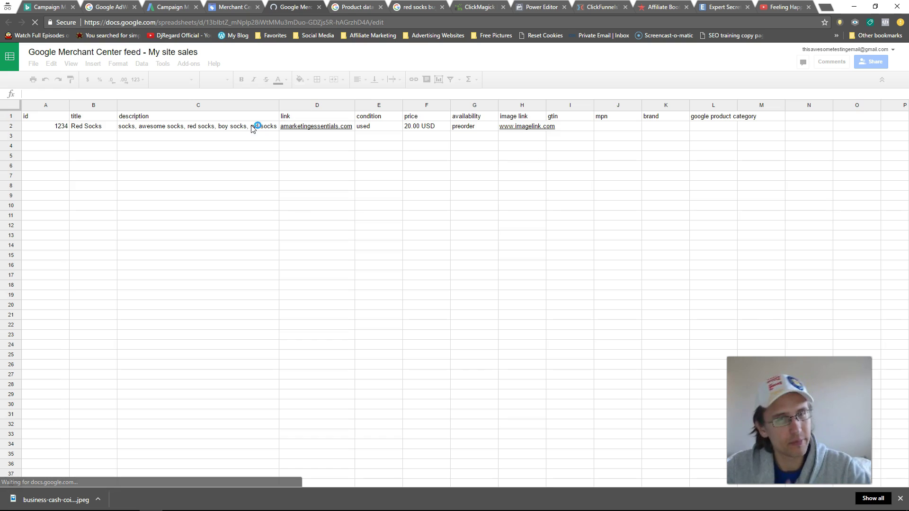
{"action": "left_click", "coordinate": [434, 128]}
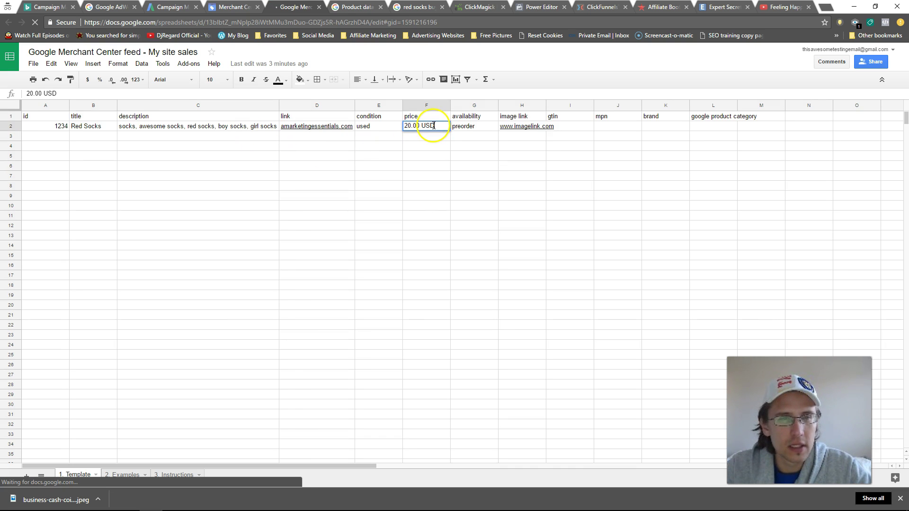
{"action": "type", "text": "CAD"}
{"action": "left_click", "coordinate": [377, 195]}
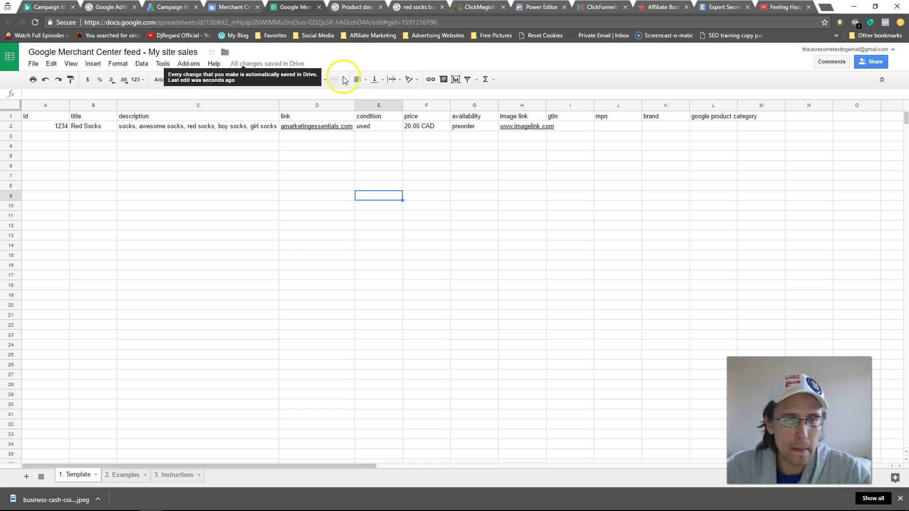
- Close the feed spreadsheet, fetch the My site sales feed again and check its Shopping processing result
{"action": "left_click", "coordinate": [319, 7]}
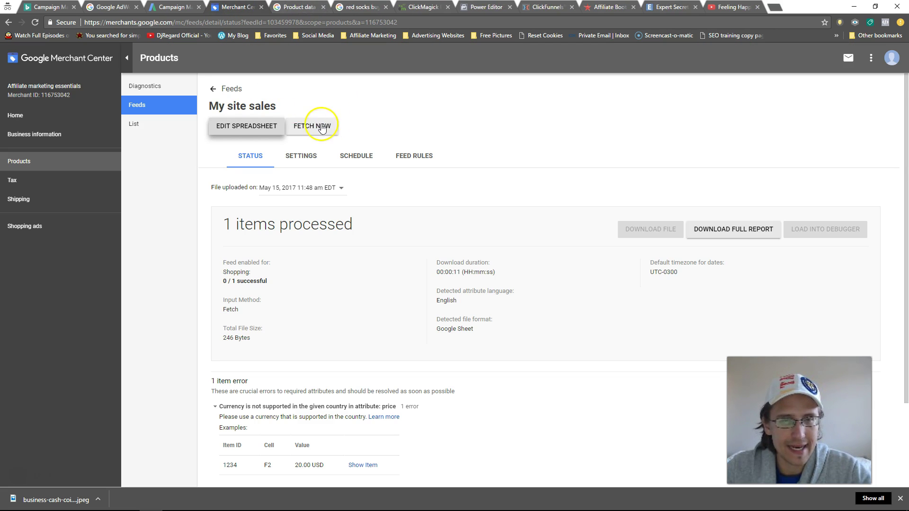
{"action": "left_click", "coordinate": [313, 130]}
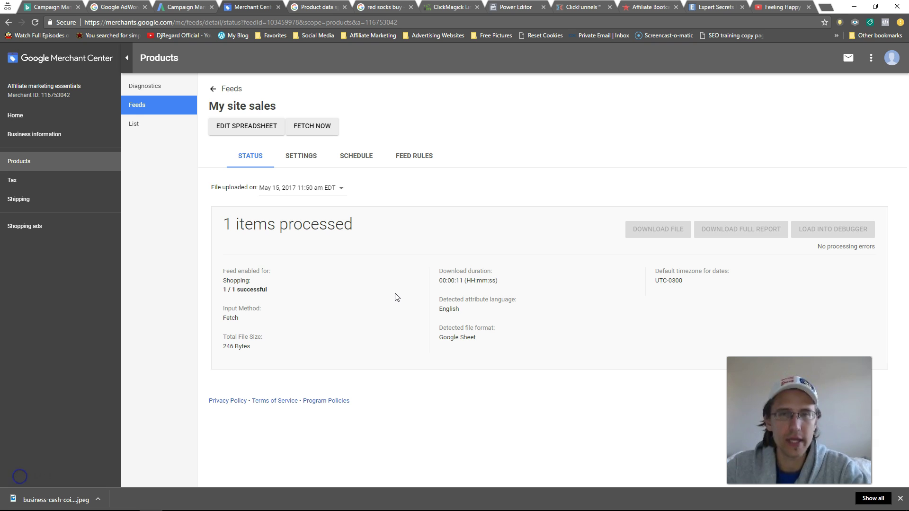
{"action": "left_click_drag", "start_coordinate": [225, 293], "coordinate": [268, 290]}
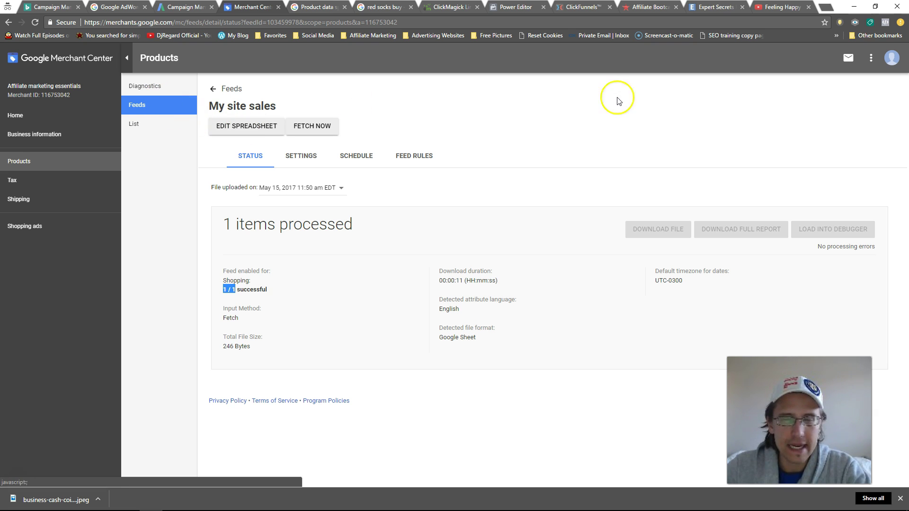
- In the account linking settings, check the listed customer ID against the AdWords account and link that account to Merchant Center
{"action": "left_click", "coordinate": [871, 59]}
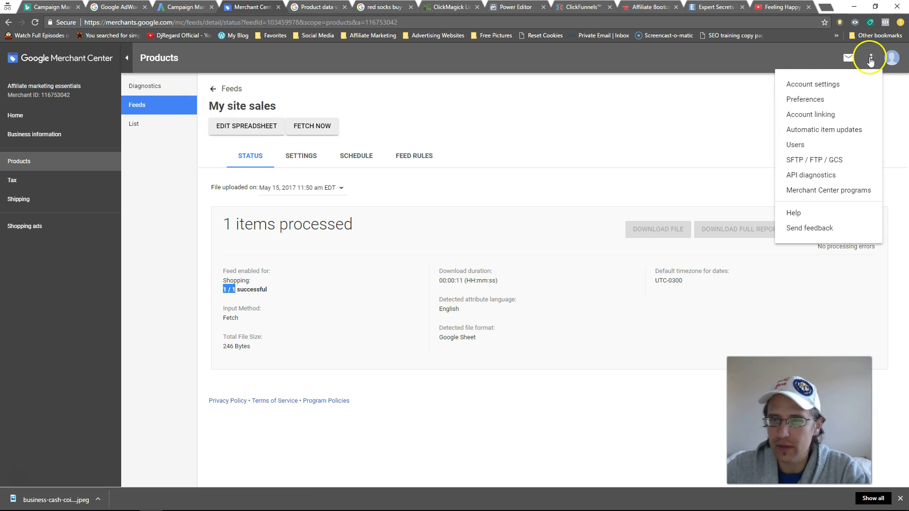
{"action": "left_click", "coordinate": [817, 114]}
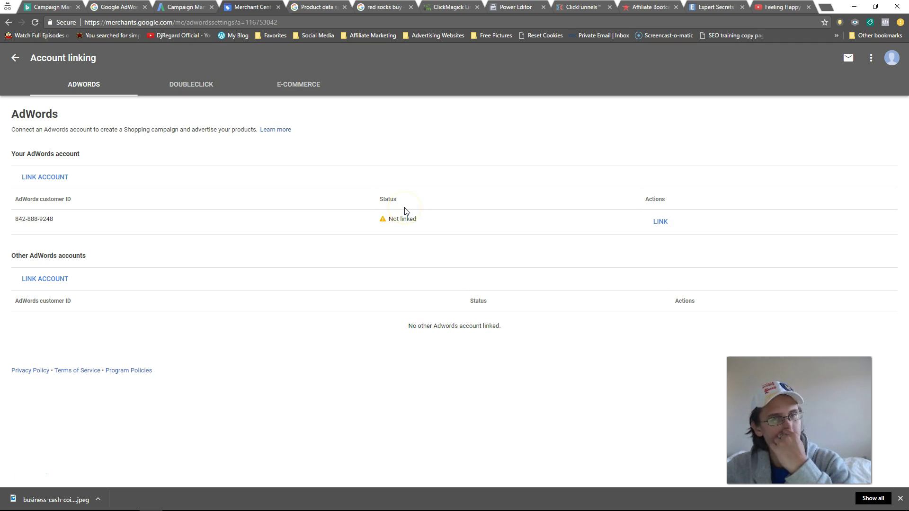
{"action": "left_click_drag", "start_coordinate": [51, 221], "coordinate": [11, 223]}
{"action": "left_click", "coordinate": [184, 4]}
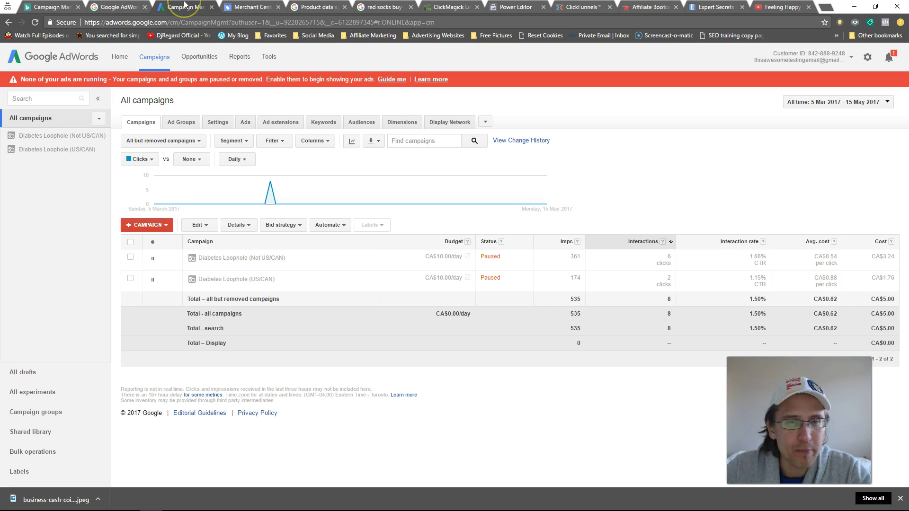
{"action": "left_click", "coordinate": [261, 6]}
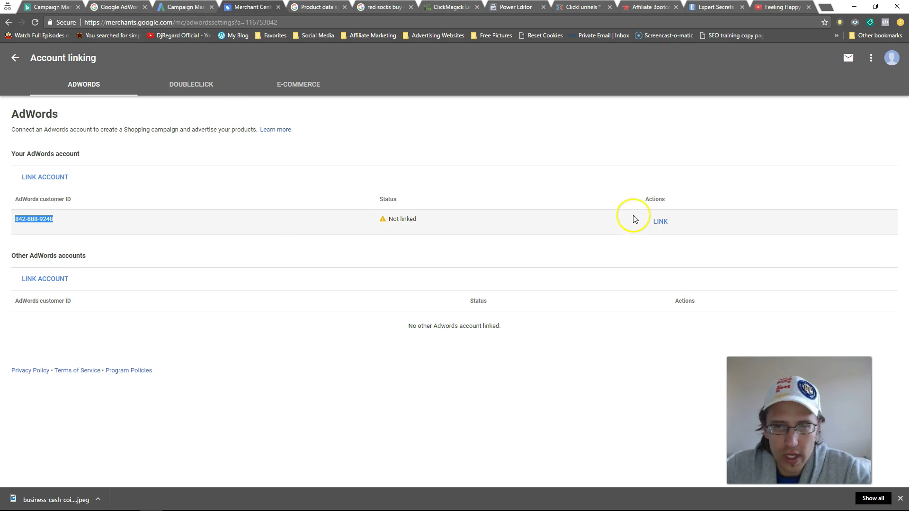
{"action": "left_click", "coordinate": [662, 223]}
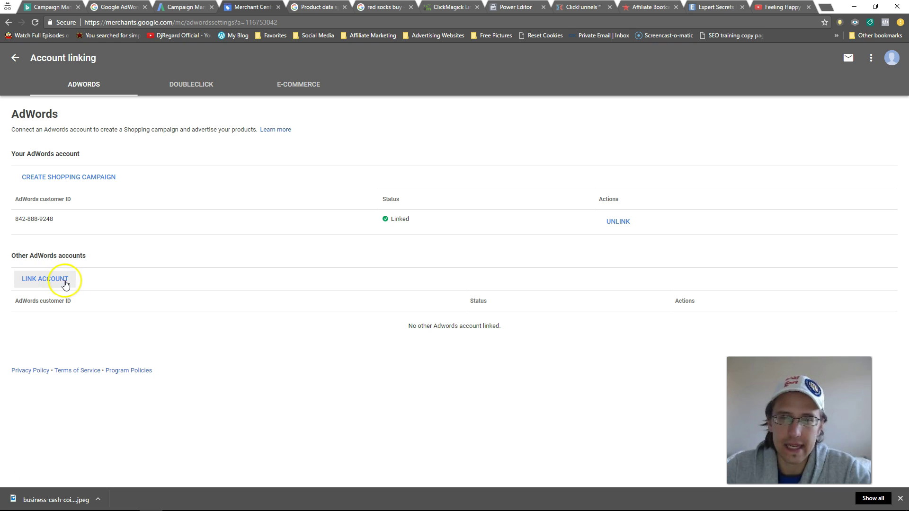
- Create a Shopping campaign named red socks with Canada as country of sale, a maximum CPC of CAD 1.00 and a daily budget
{"action": "left_click_drag", "start_coordinate": [56, 221], "coordinate": [13, 219]}
{"action": "left_click", "coordinate": [351, 259]}
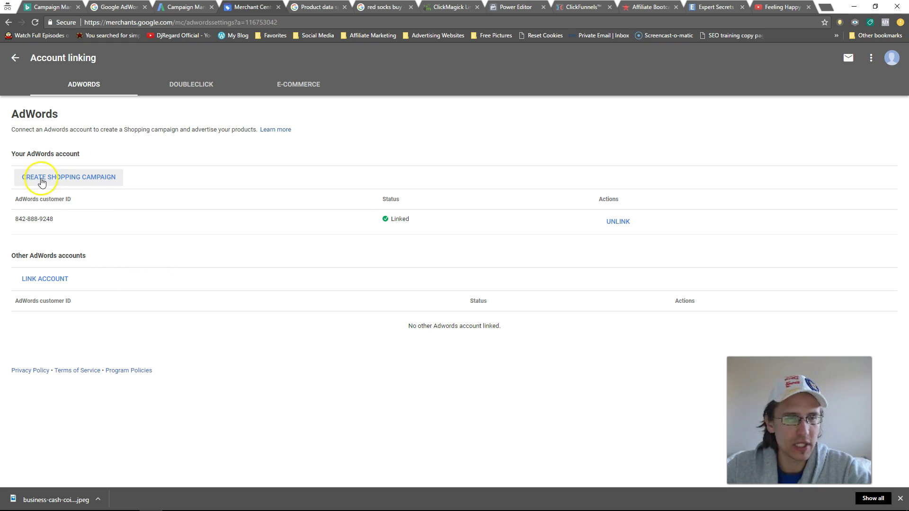
{"action": "left_click", "coordinate": [66, 183]}
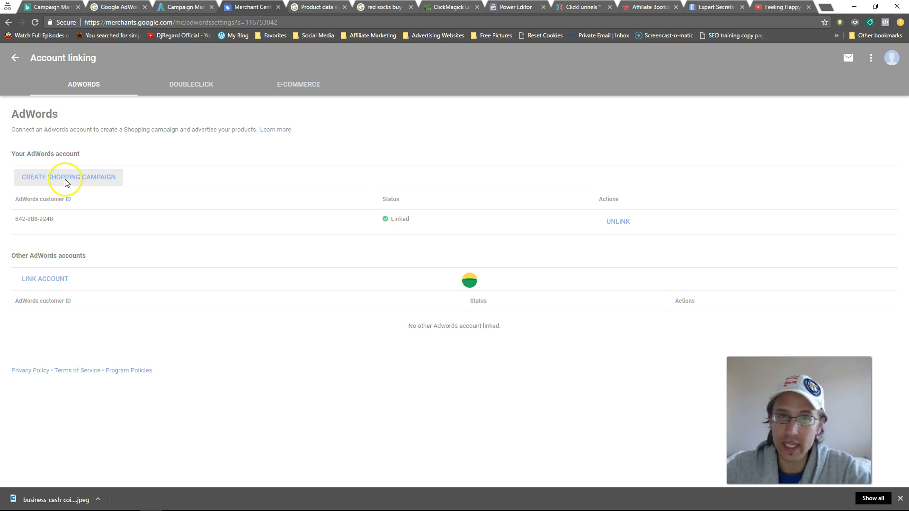
{"action": "left_click", "coordinate": [66, 238]}
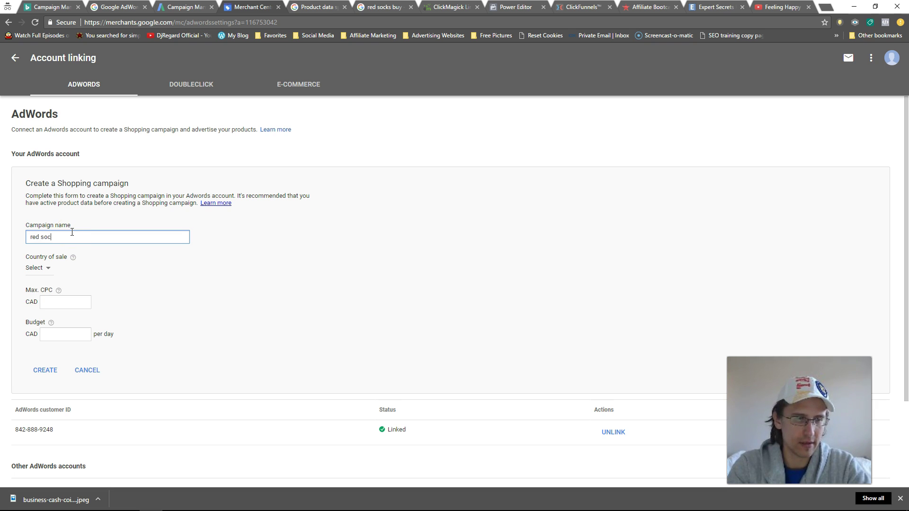
{"action": "left_click", "coordinate": [62, 305]}
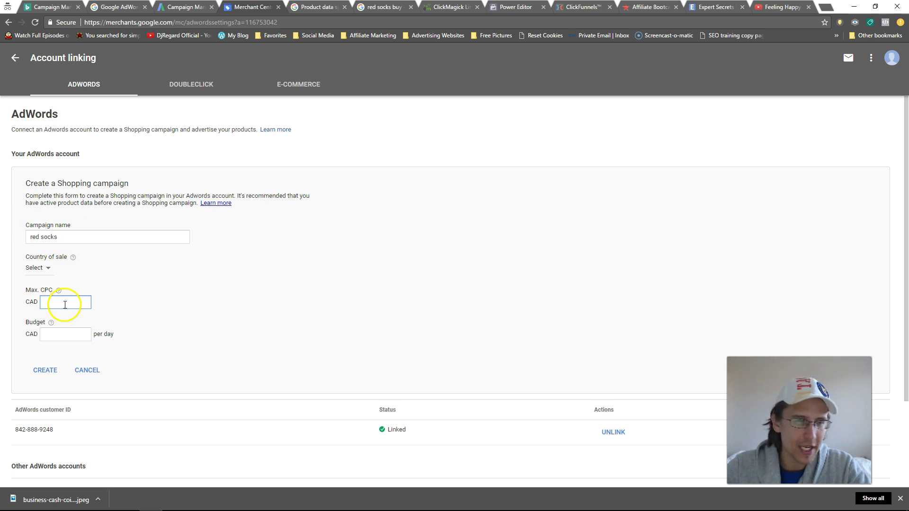
{"action": "left_click", "coordinate": [48, 269]}
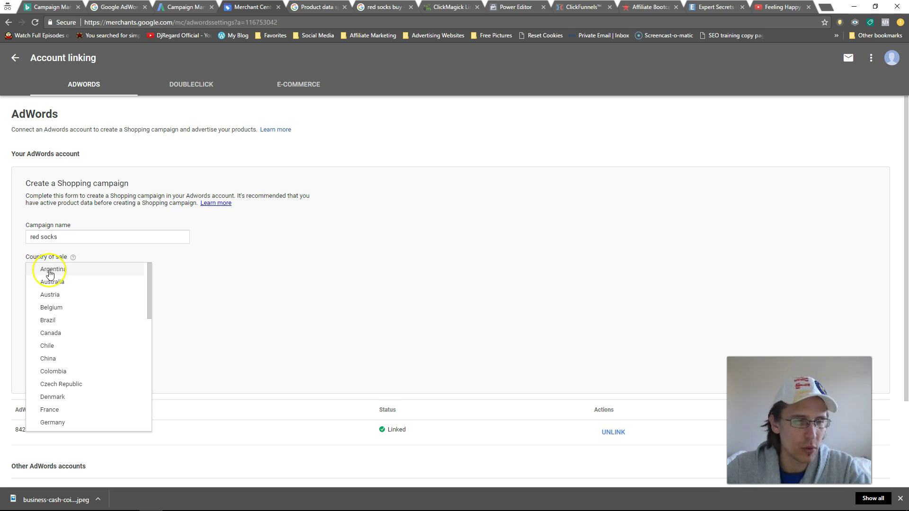
{"action": "left_click", "coordinate": [74, 339]}
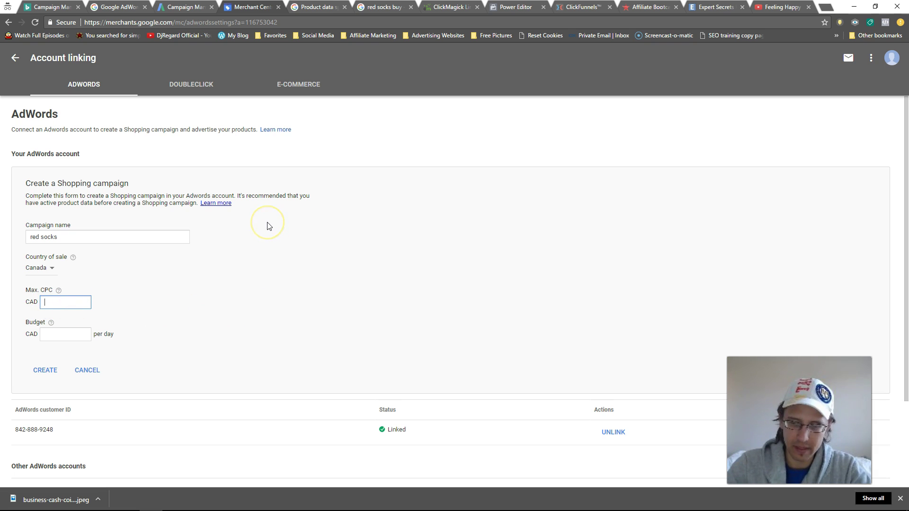
{"action": "left_click", "coordinate": [49, 335]}
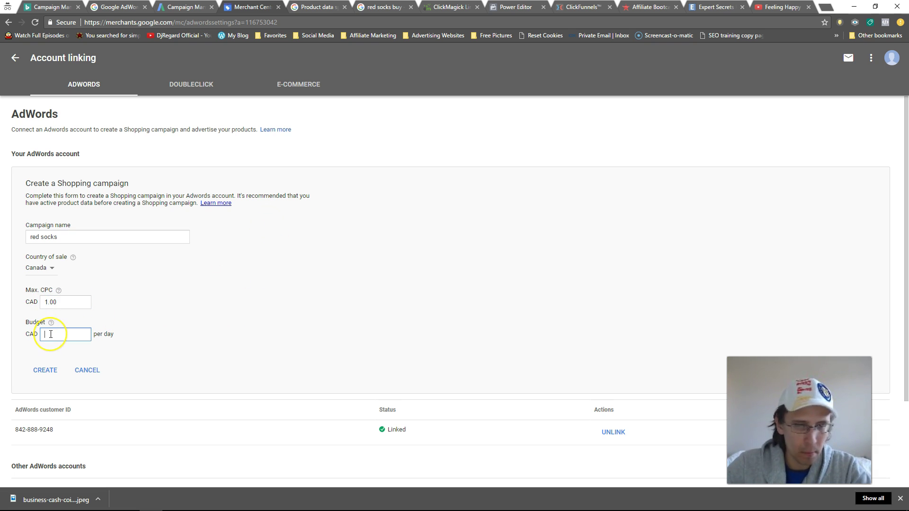
{"action": "left_click", "coordinate": [38, 363]}
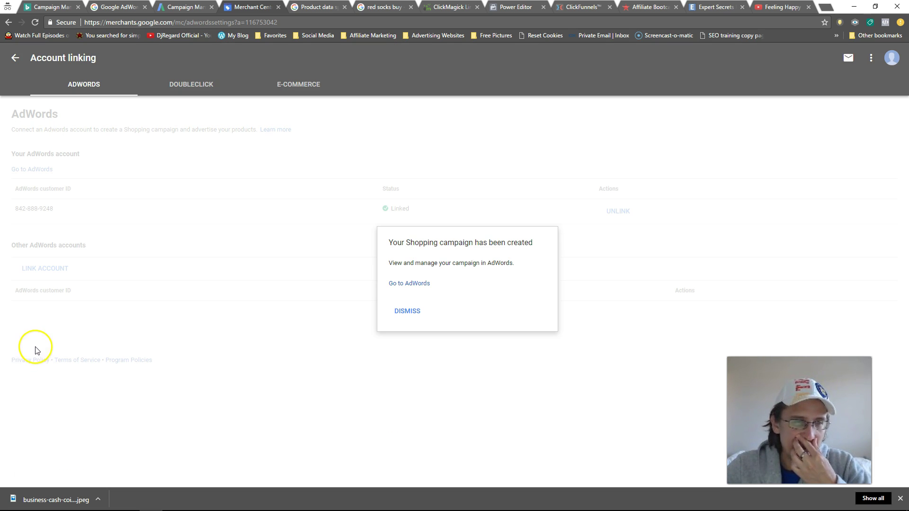
- Go to AdWords from the campaign confirmation and view the product groups in the red socks campaign's ad group
{"action": "left_click", "coordinate": [419, 284]}
{"action": "left_click", "coordinate": [454, 280]}
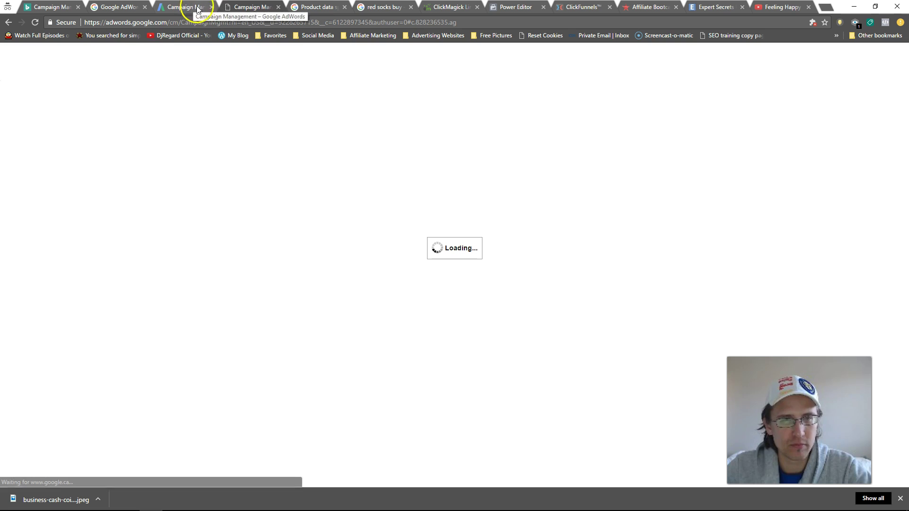
{"action": "left_click", "coordinate": [211, 7]}
{"action": "left_click", "coordinate": [150, 140]}
{"action": "left_click", "coordinate": [145, 152]}
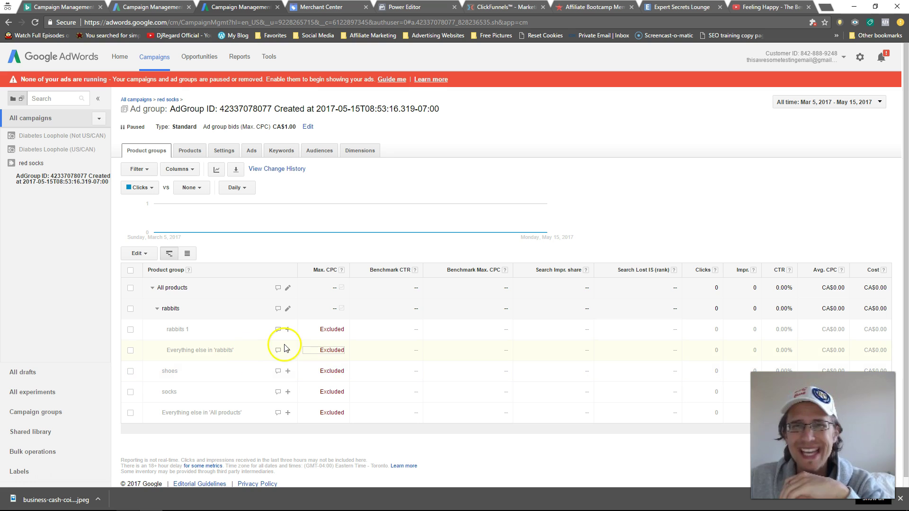
{"action": "left_click", "coordinate": [279, 360]}
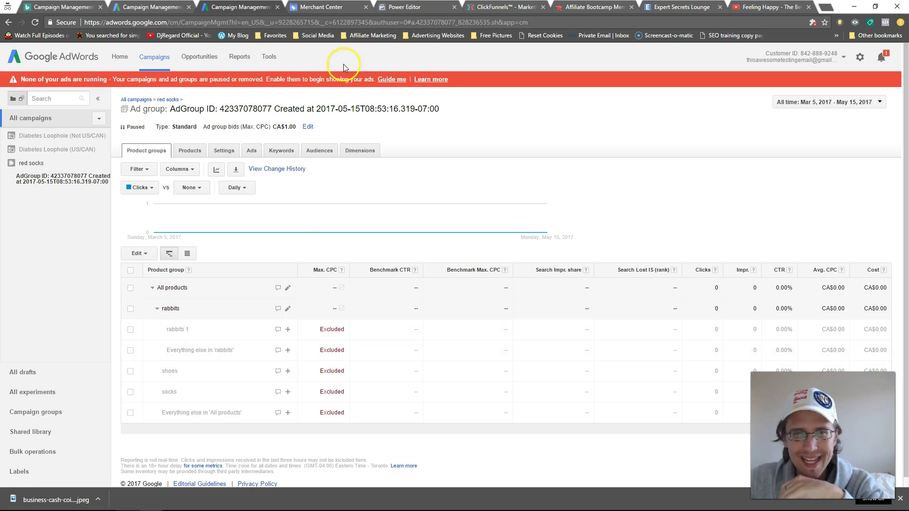
- Switch to Merchant Center and check the My site sales feed's processing status and the product list
{"action": "left_click", "coordinate": [315, 7]}
{"action": "left_click", "coordinate": [155, 109]}
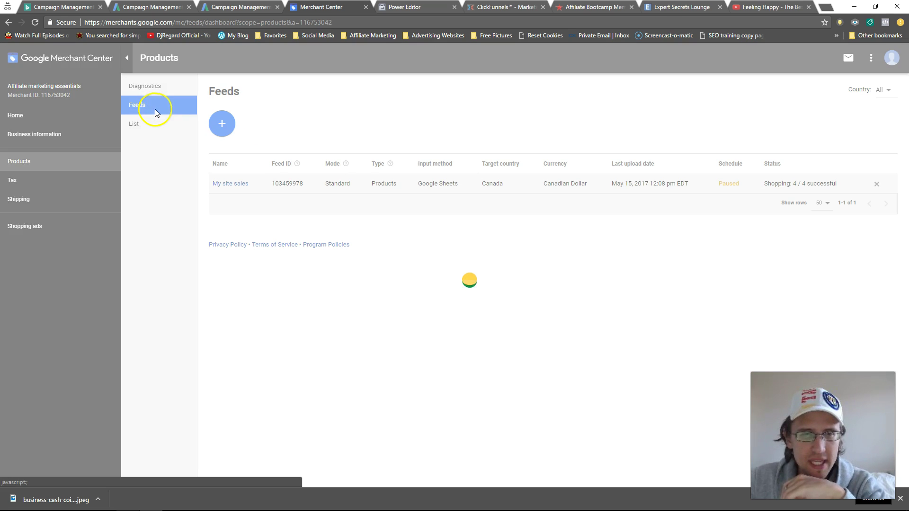
{"action": "left_click", "coordinate": [226, 184]}
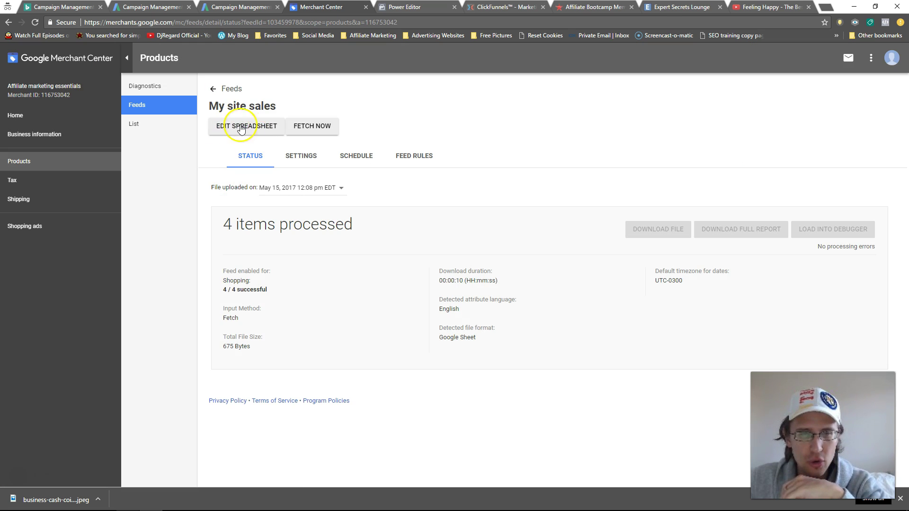
{"action": "left_click", "coordinate": [151, 125]}
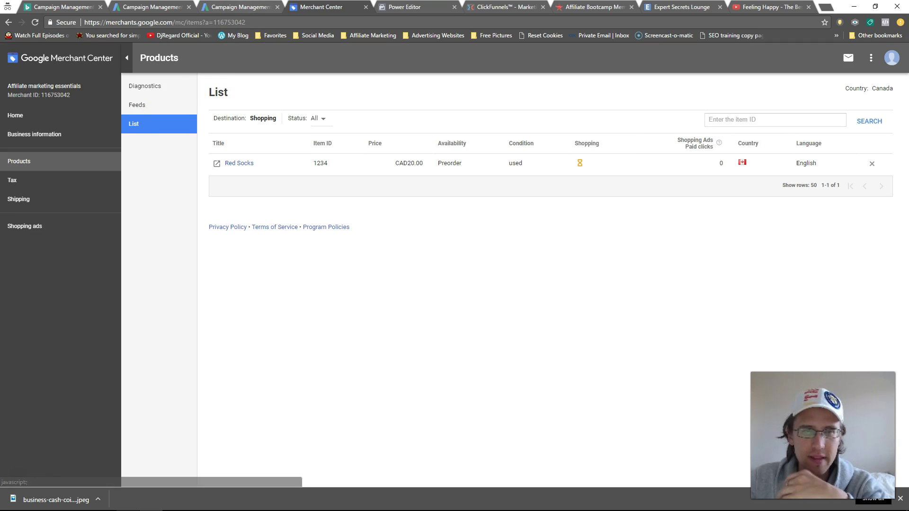
- In AdWords, view the subdivision options of the rabbits 1 product group without saving, and compare the product groups with Merchant Center's product list
{"action": "left_click", "coordinate": [249, 6]}
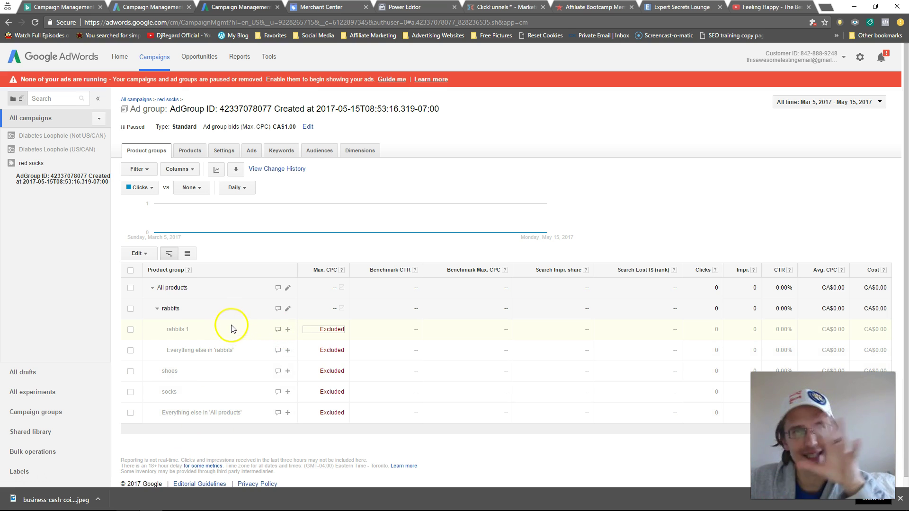
{"action": "left_click", "coordinate": [288, 330]}
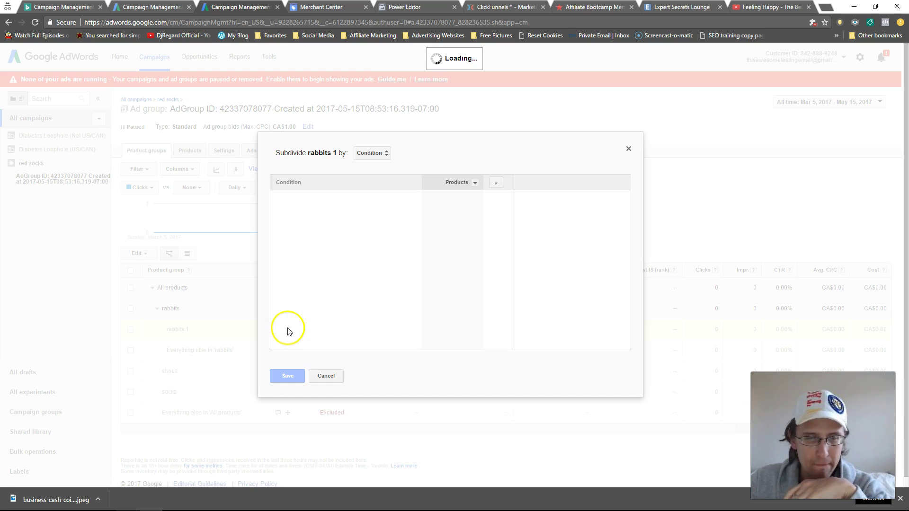
{"action": "left_click", "coordinate": [332, 377]}
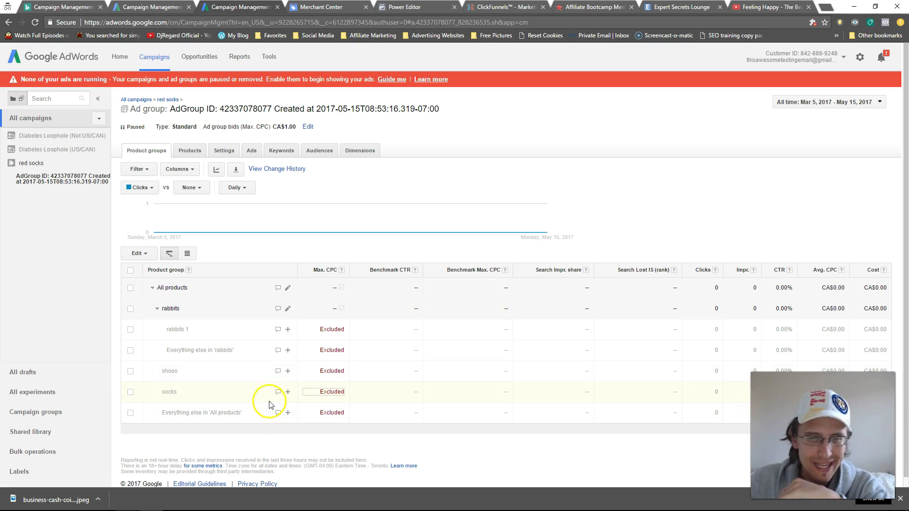
{"action": "left_click", "coordinate": [303, 7]}
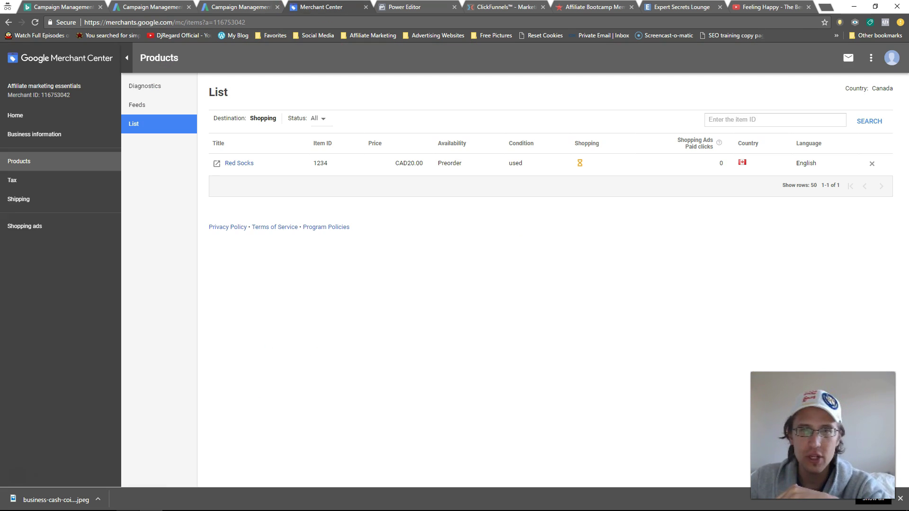
{"action": "left_click", "coordinate": [274, 7]}
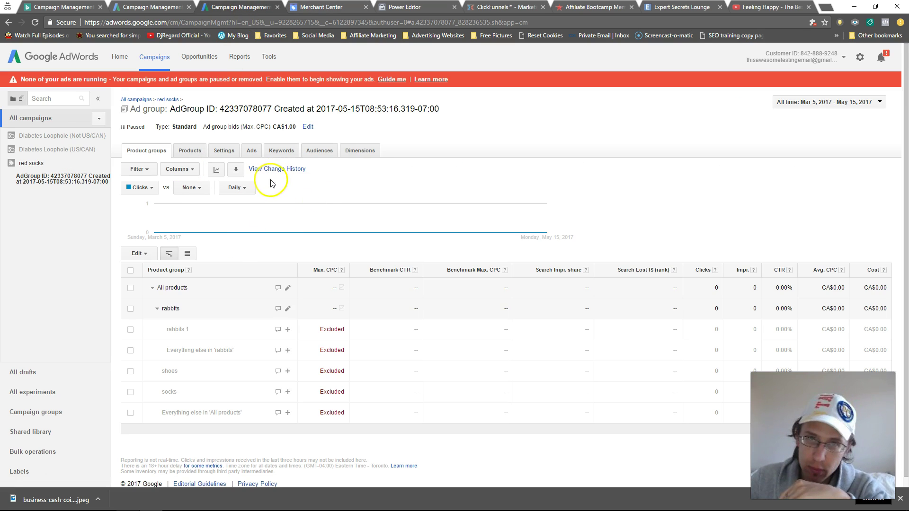